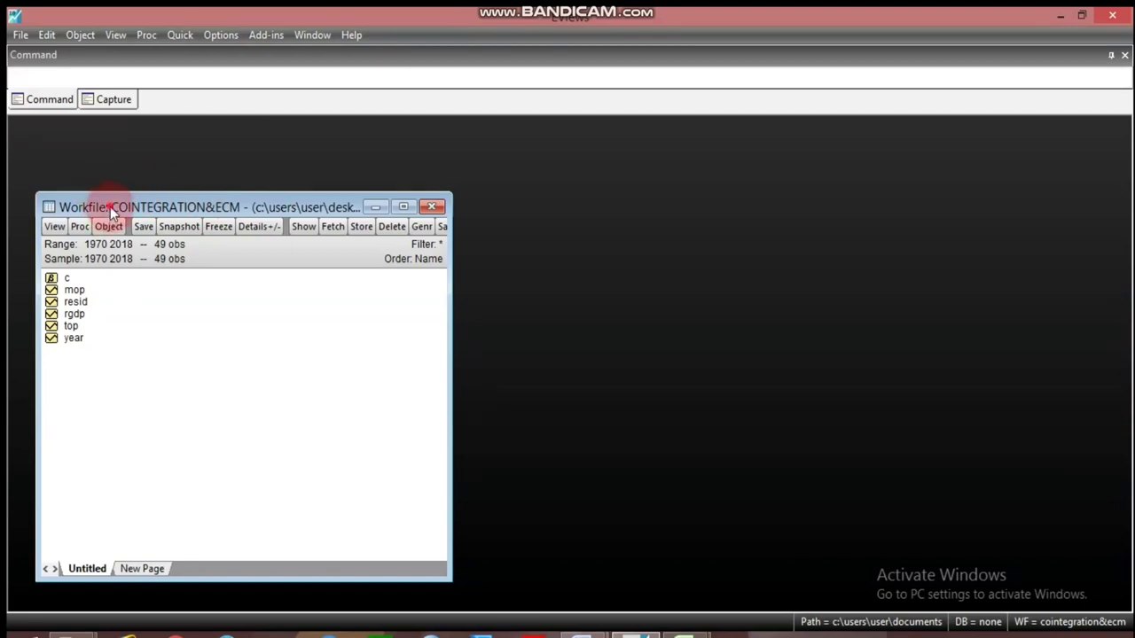
left_click_drag(110, 207, 131, 201)
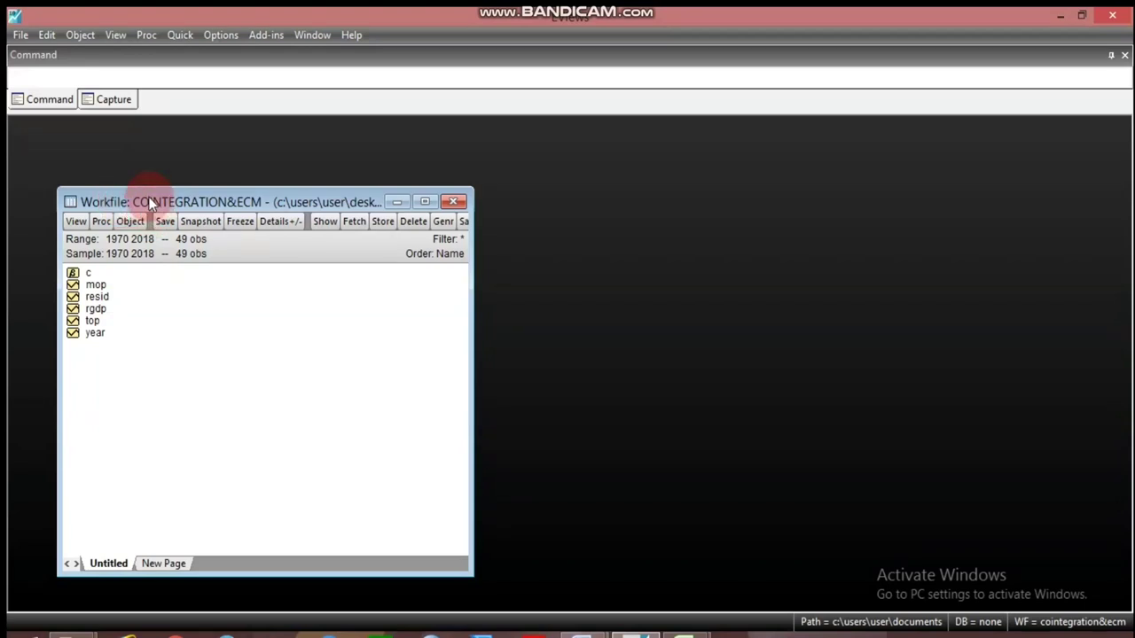
left_click_drag(149, 200, 135, 211)
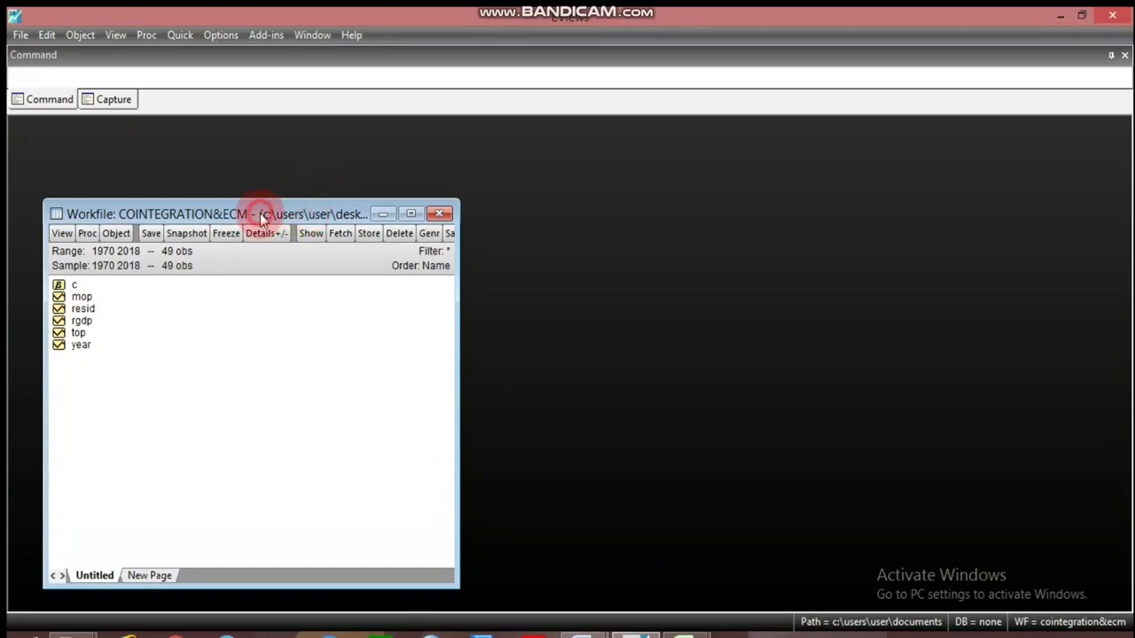
left_click_drag(260, 213, 250, 199)
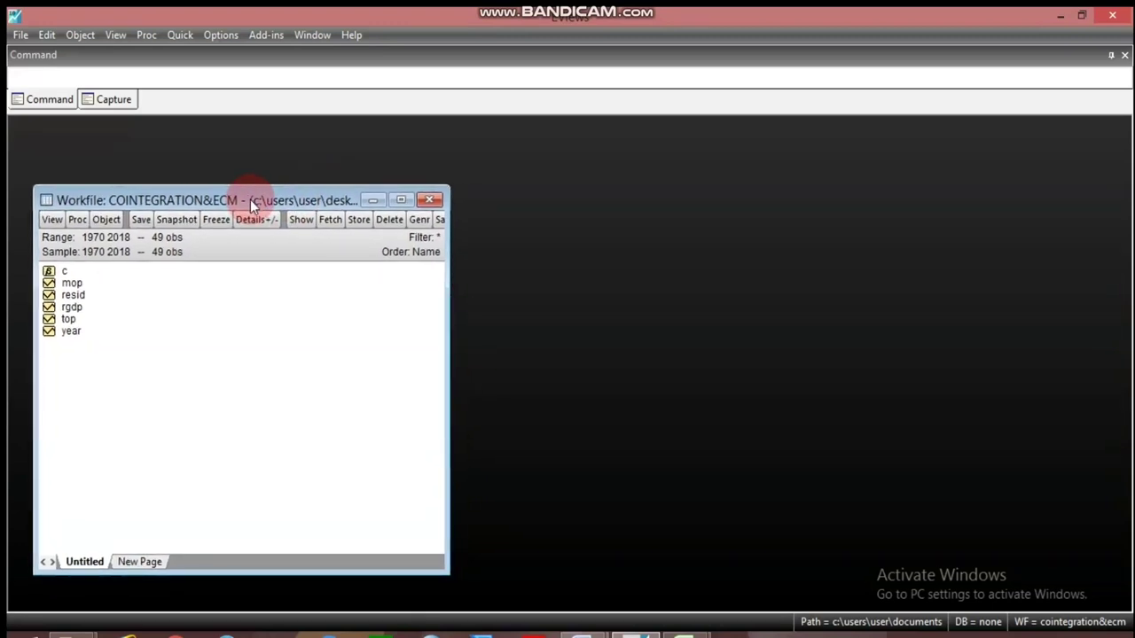
left_click(71, 283)
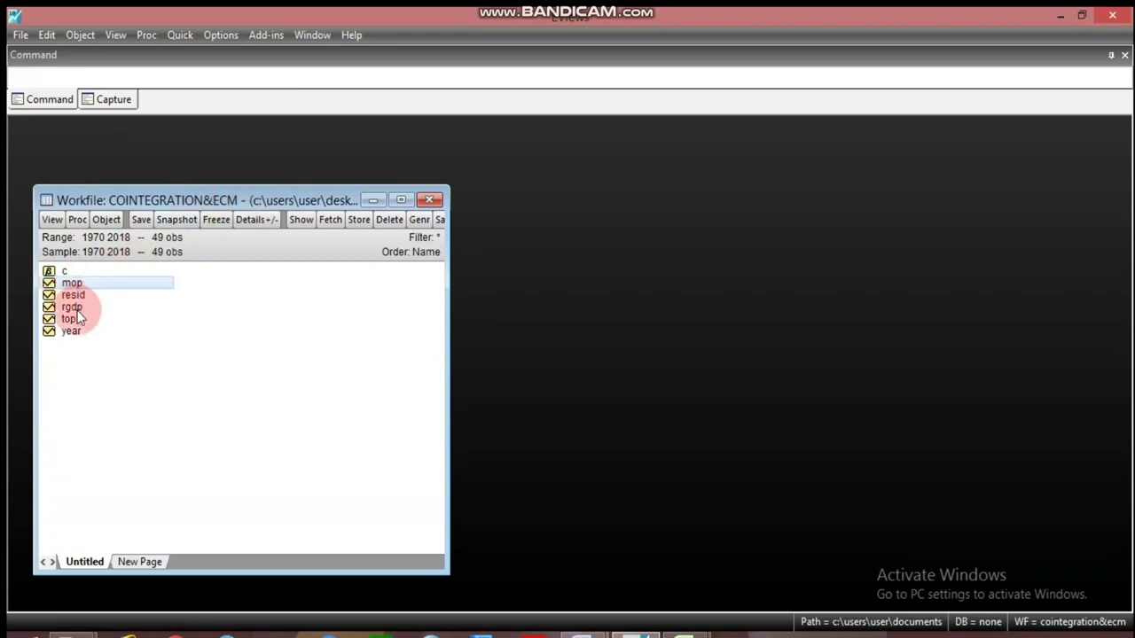
left_click(75, 307)
left_click(71, 320)
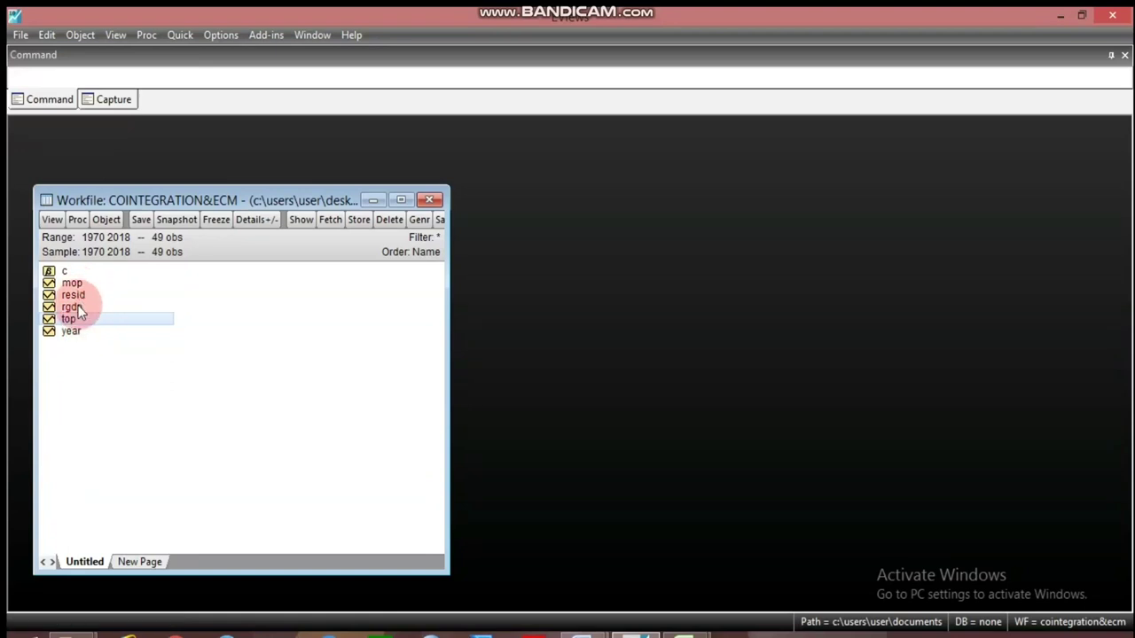
left_click(76, 304)
left_click(84, 302)
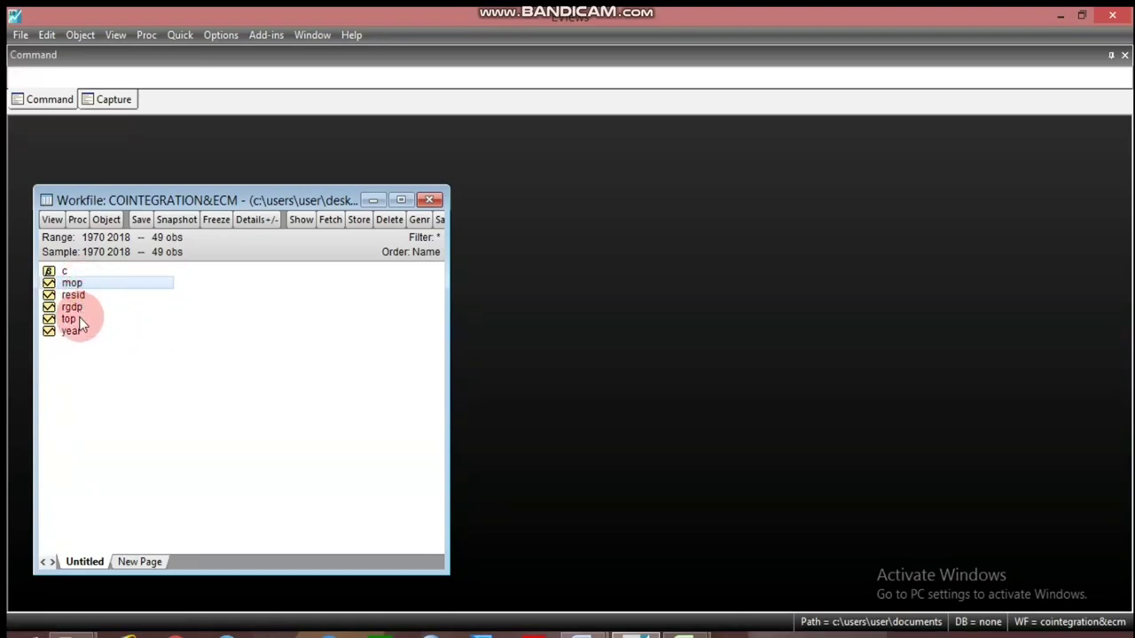
left_click(71, 319)
left_click(245, 354)
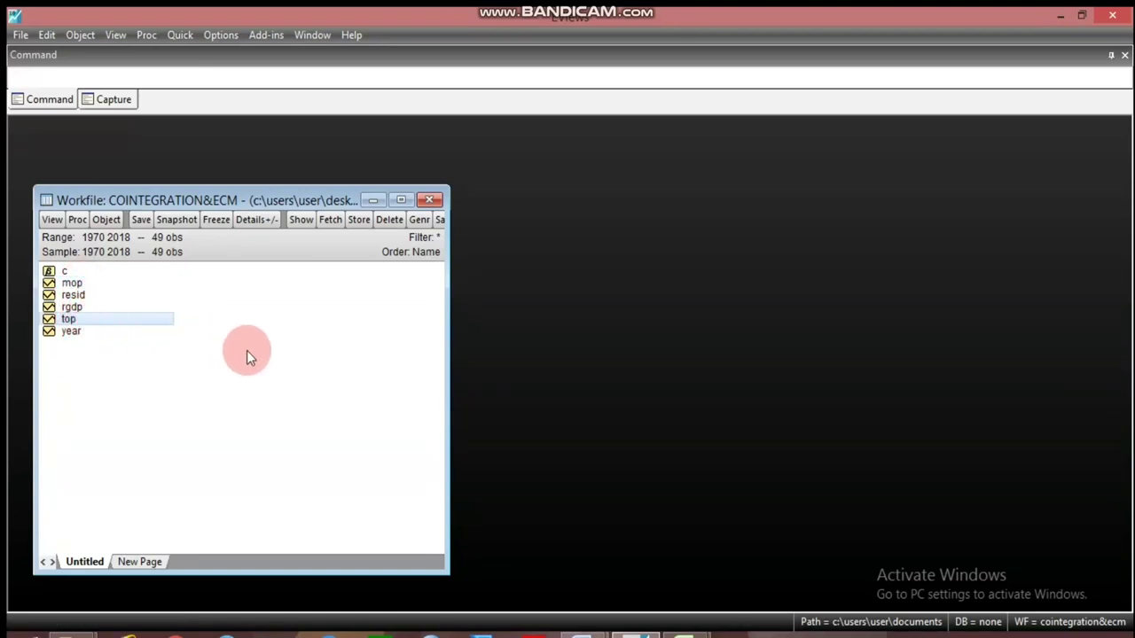
- Open the TOP series and run an Augmented Dickey-Fuller unit root test in level with intercept
left_click(111, 321)
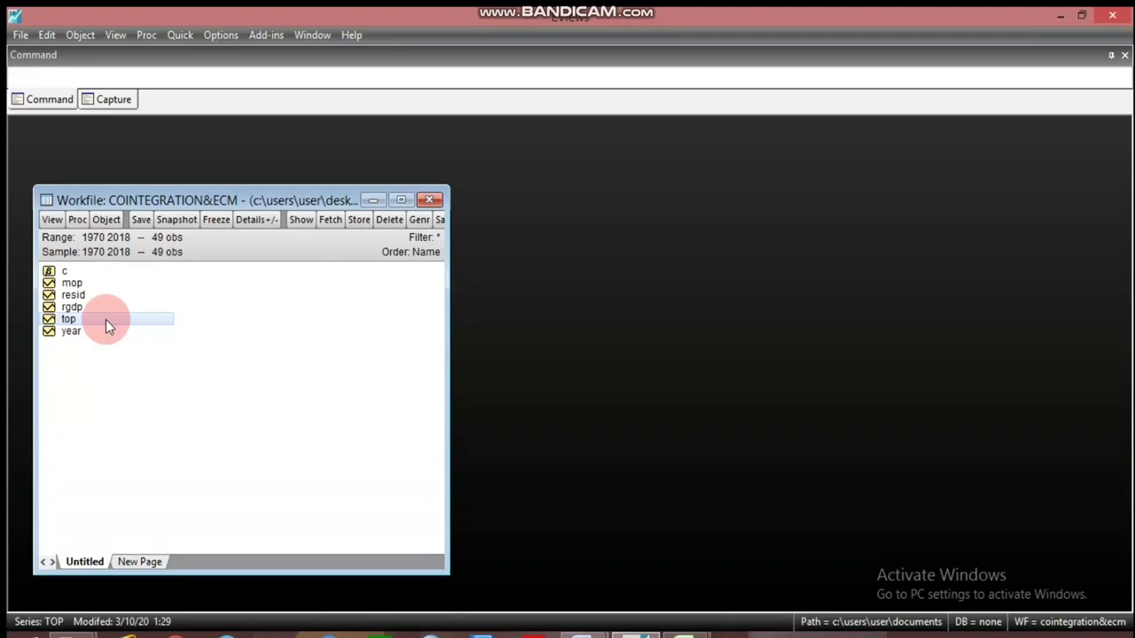
double_click(106, 319)
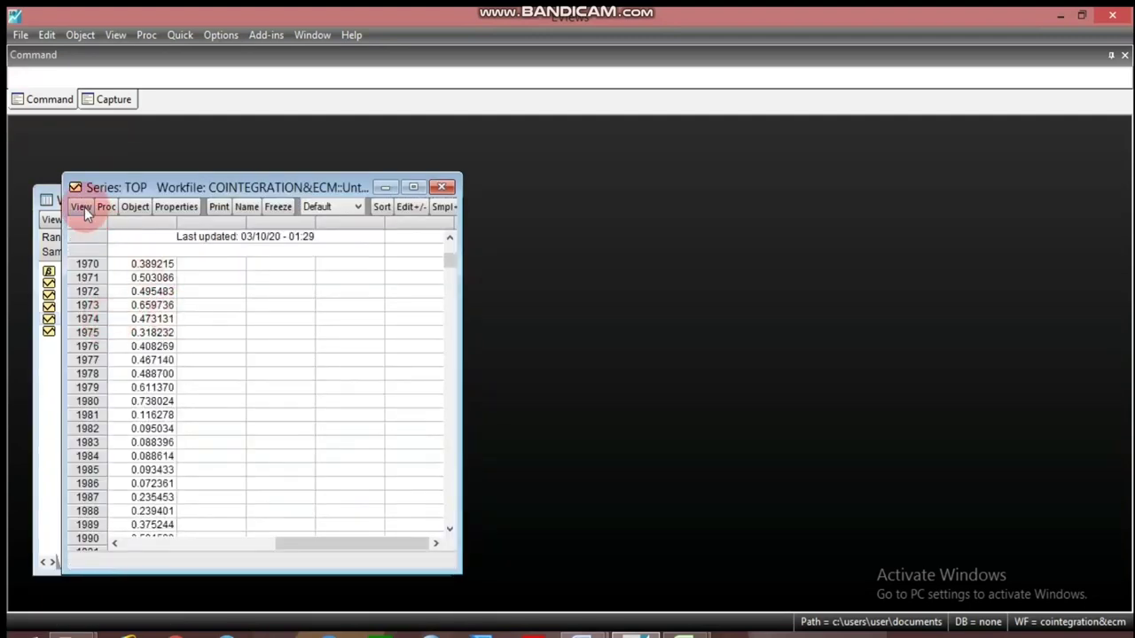
left_click(81, 207)
left_click(121, 353)
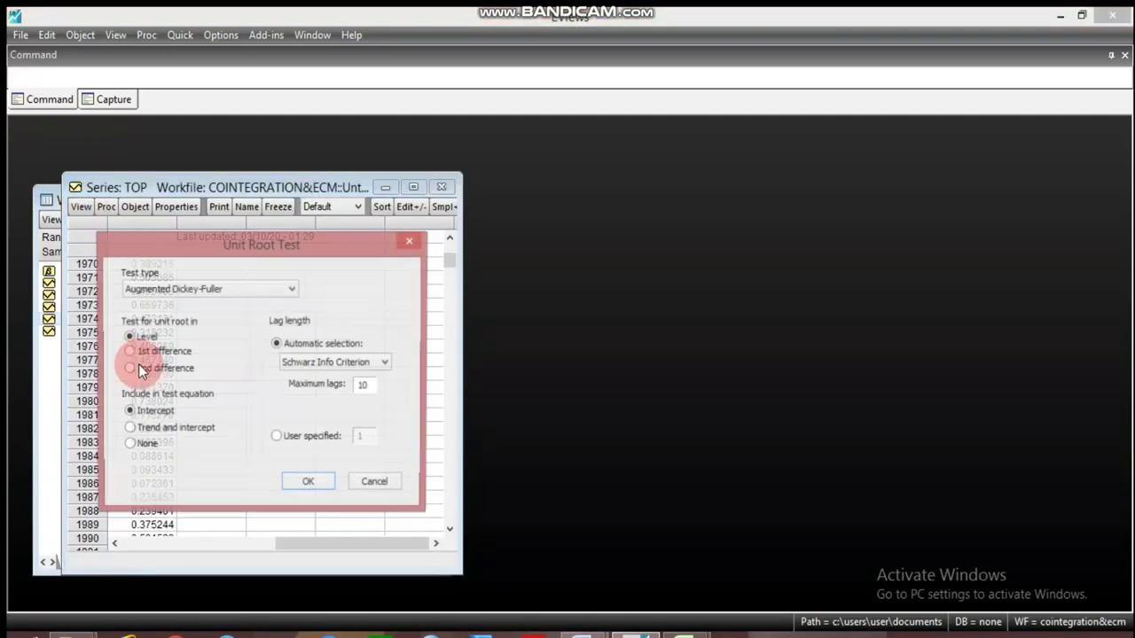
left_click(292, 486)
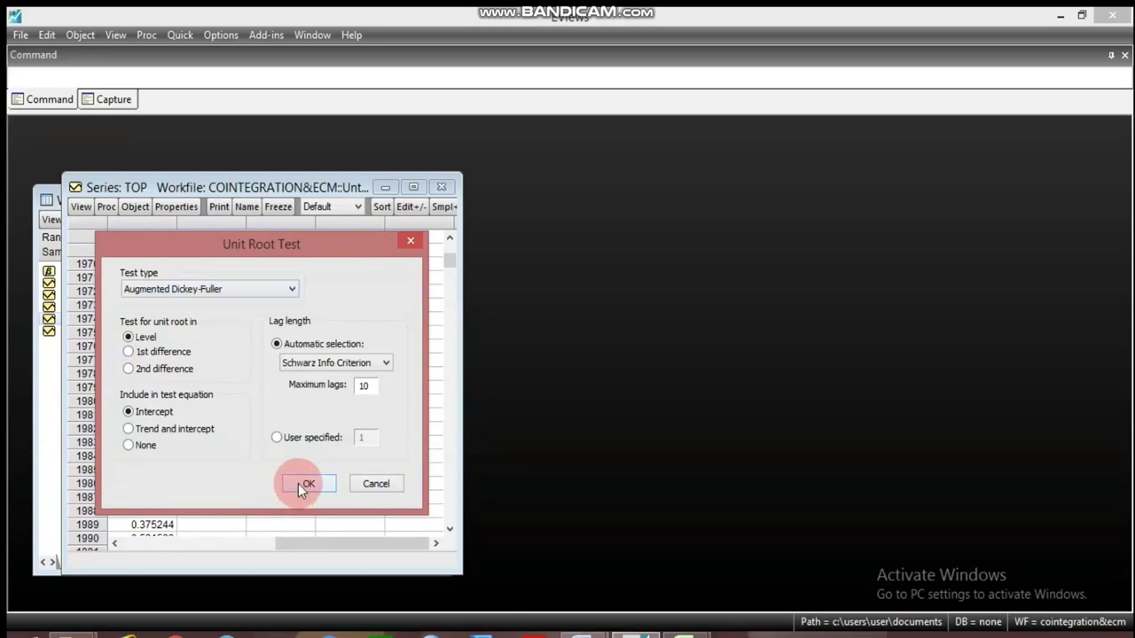
- Run the Augmented Dickey-Fuller unit root test on TOP in 1st difference with intercept and check its t-statistic
left_click(80, 206)
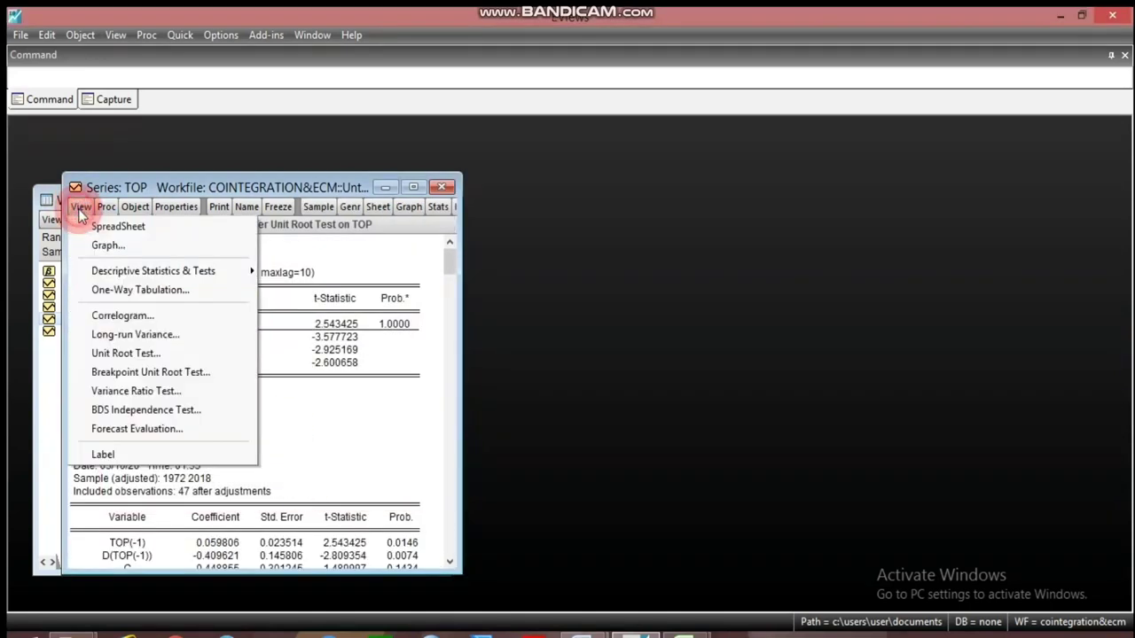
left_click(144, 354)
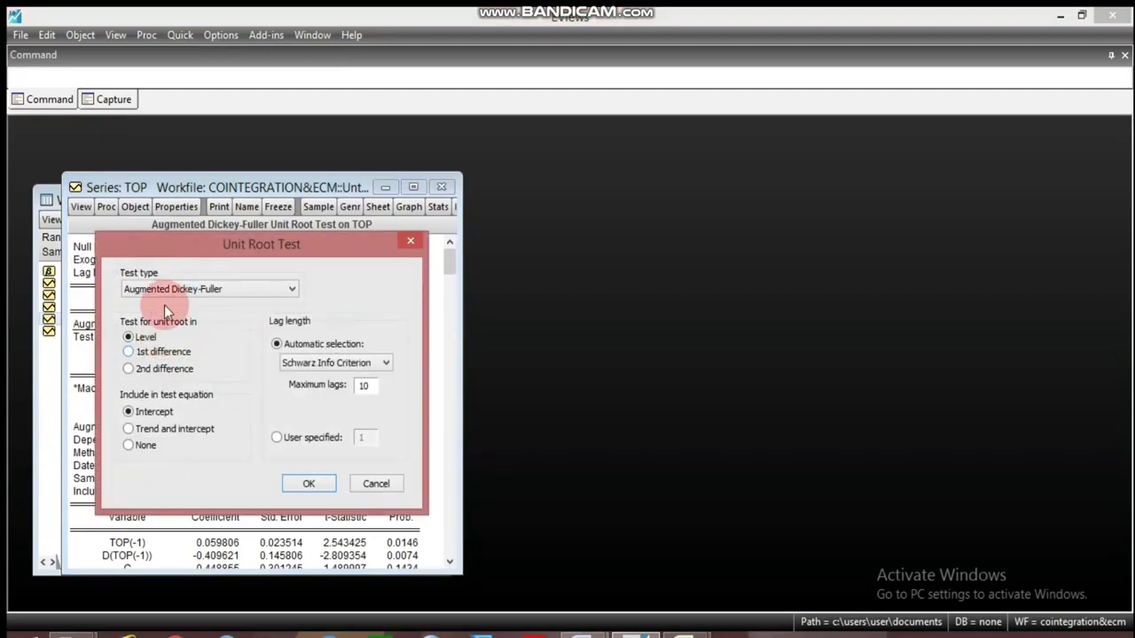
left_click(128, 351)
left_click(297, 485)
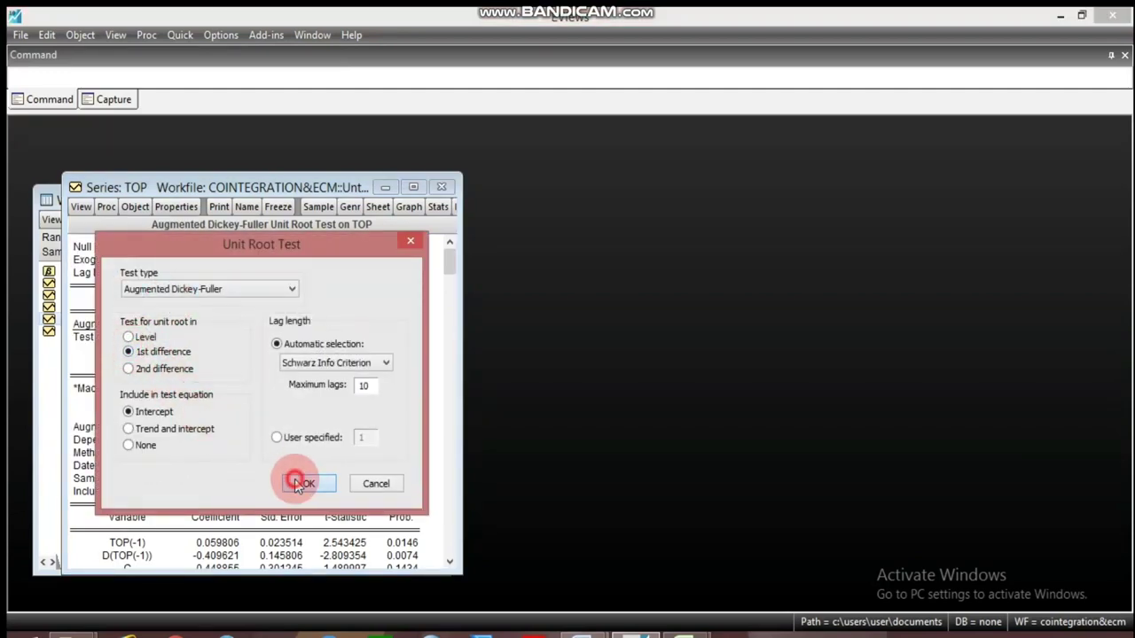
left_click(336, 330)
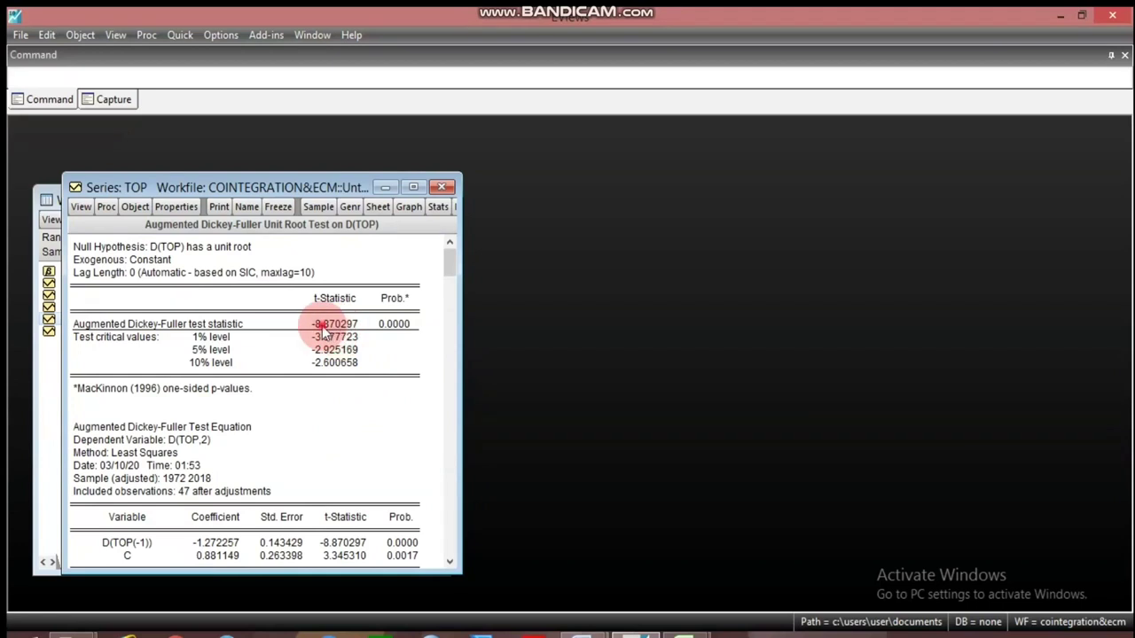
left_click(330, 328)
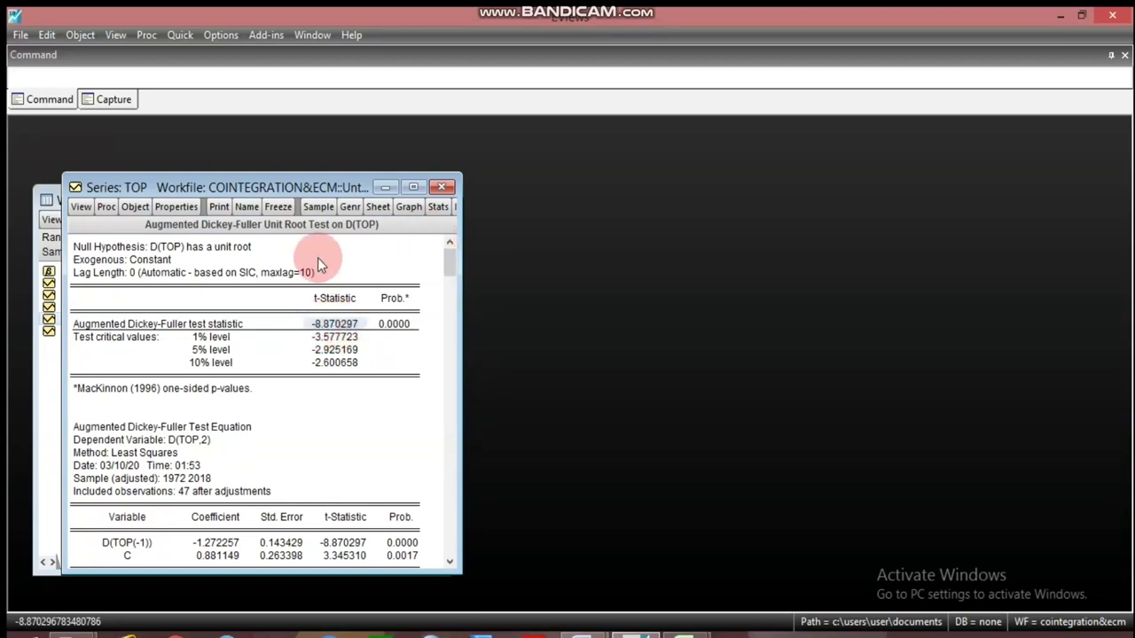
- Run a Phillips-Perron unit root test on TOP in level with intercept
left_click(80, 209)
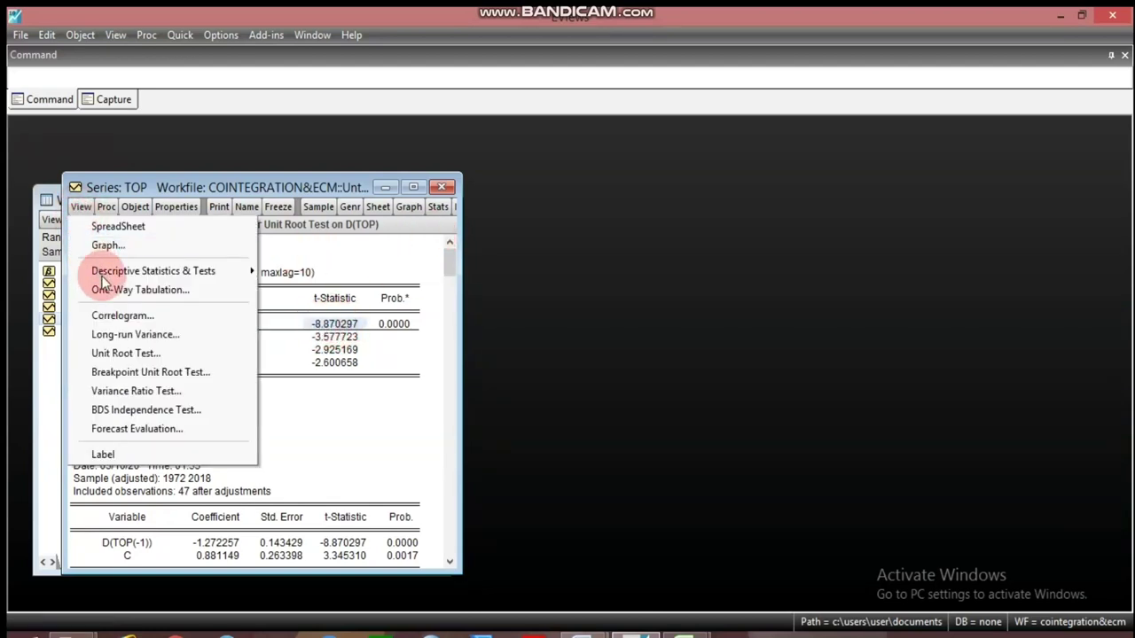
left_click(120, 351)
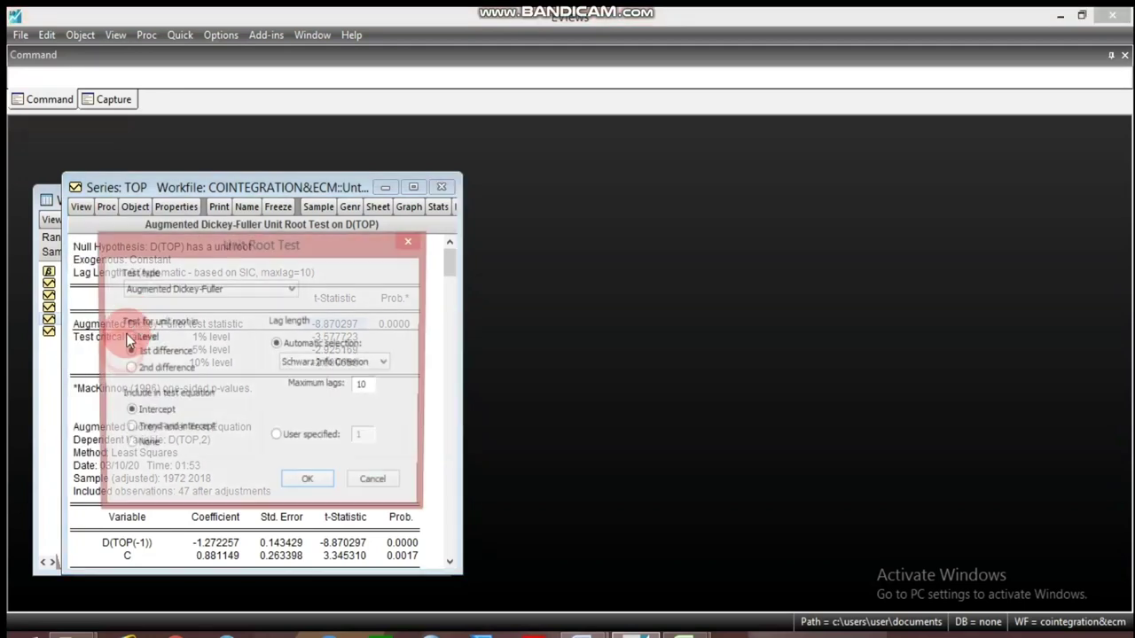
left_click(155, 289)
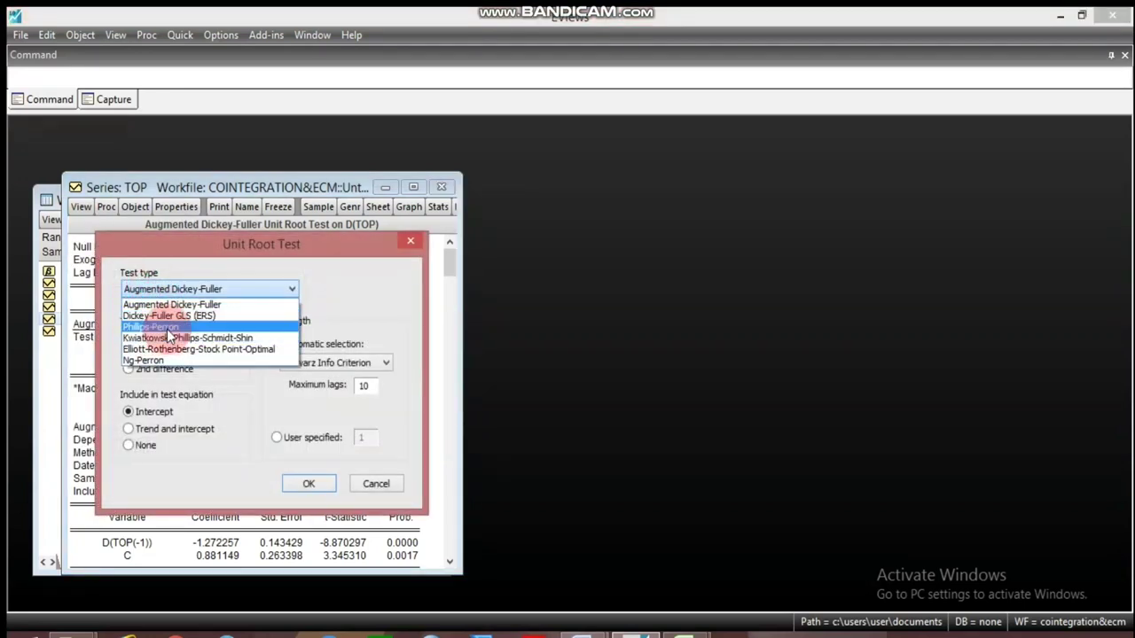
left_click(165, 327)
left_click(145, 337)
left_click(296, 490)
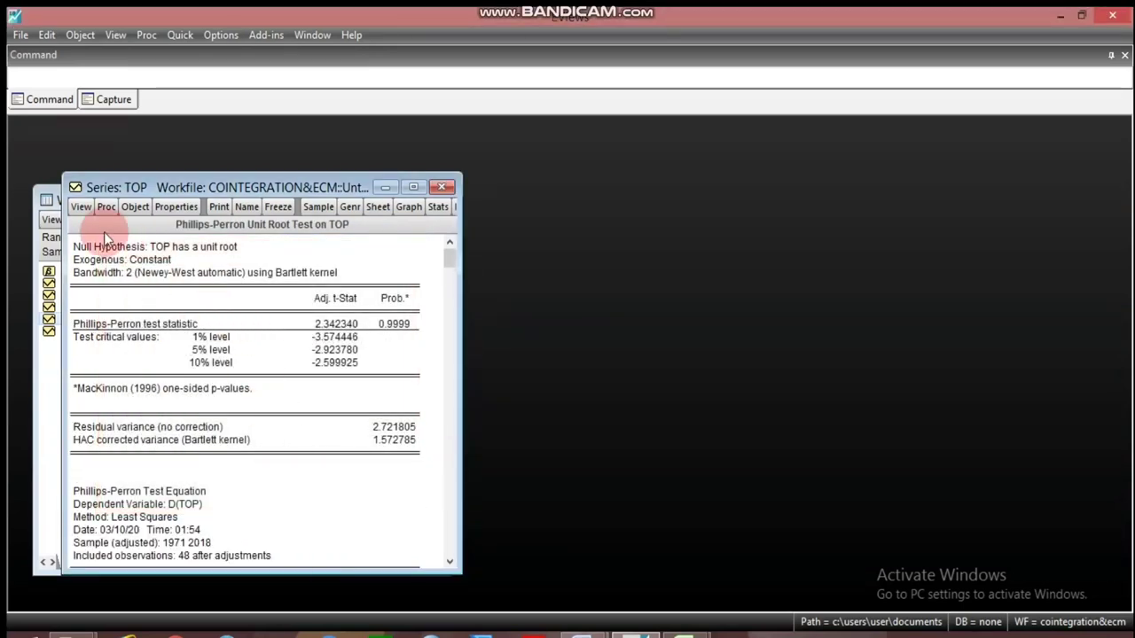
- Run the Phillips-Perron unit root test on TOP in 1st difference with intercept, and close the series
left_click(81, 207)
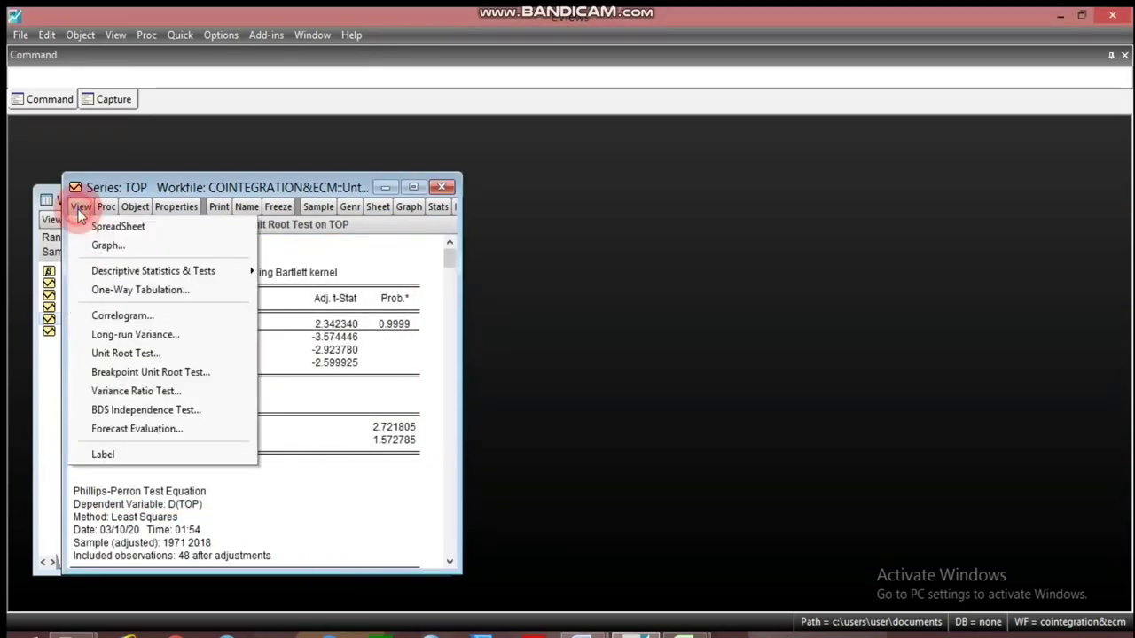
left_click(128, 353)
left_click(128, 351)
left_click(308, 484)
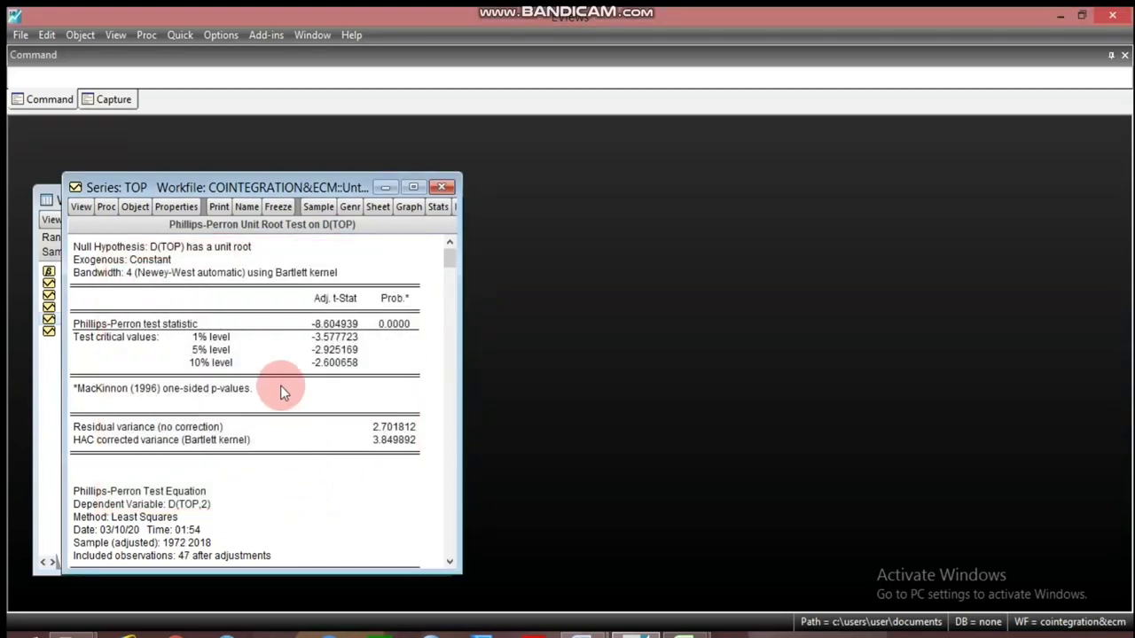
left_click(442, 189)
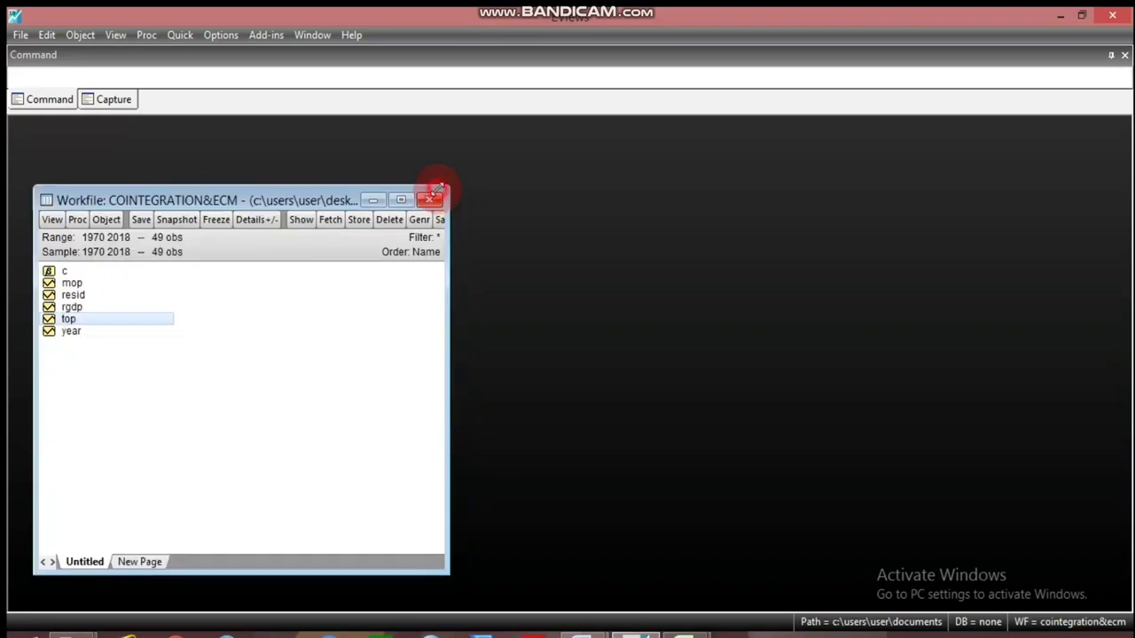
- Open the RGDP series and run an Augmented Dickey-Fuller unit root test in level with intercept
double_click(72, 307)
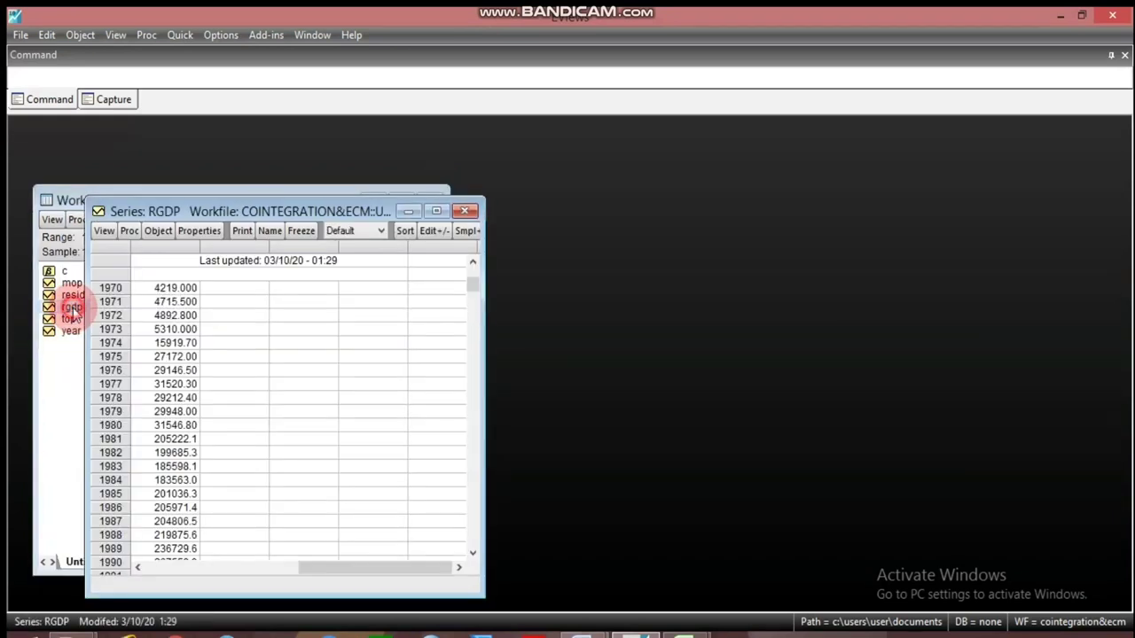
left_click(105, 231)
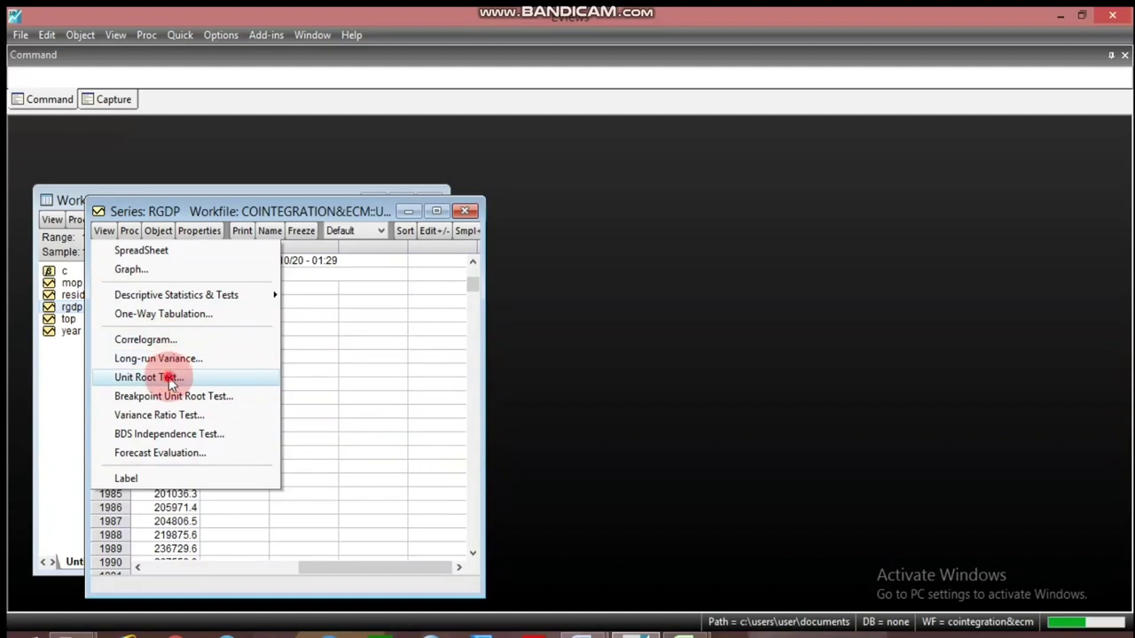
left_click(168, 377)
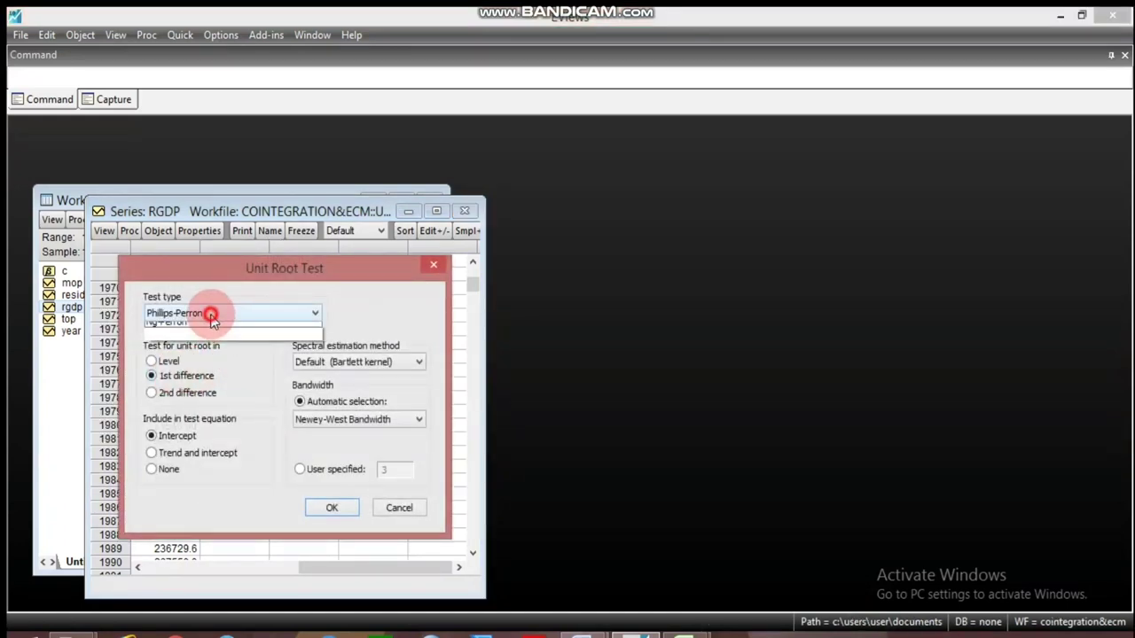
left_click(211, 314)
left_click(208, 324)
left_click(160, 362)
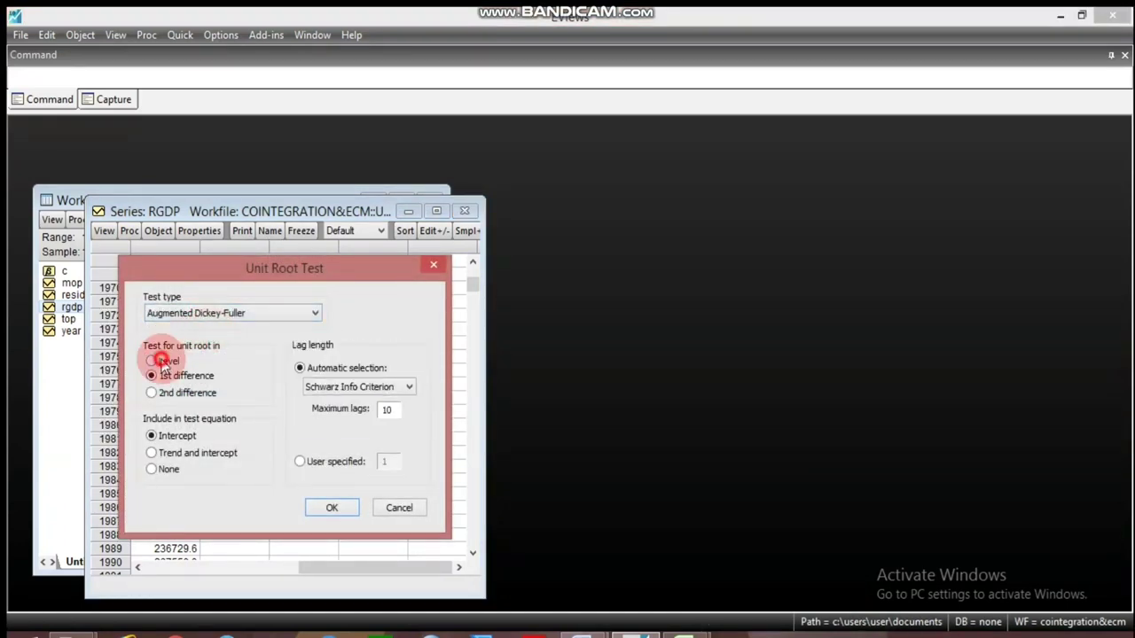
left_click(323, 509)
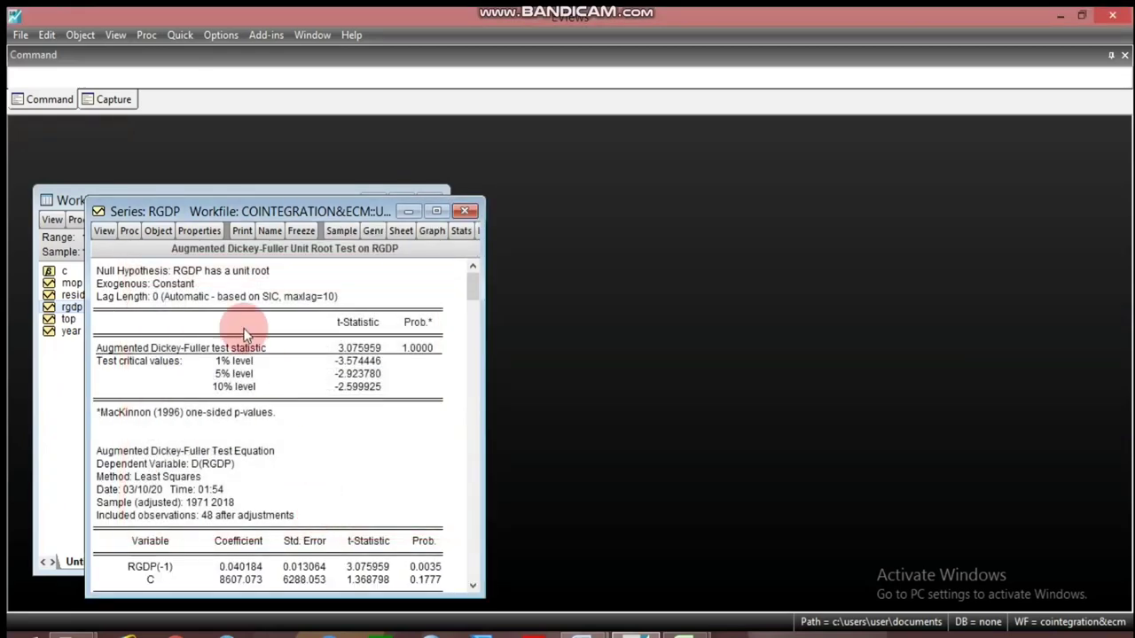
- Run the Augmented Dickey-Fuller unit root test on RGDP in 1st difference with intercept and check its t-statistic
left_click(111, 234)
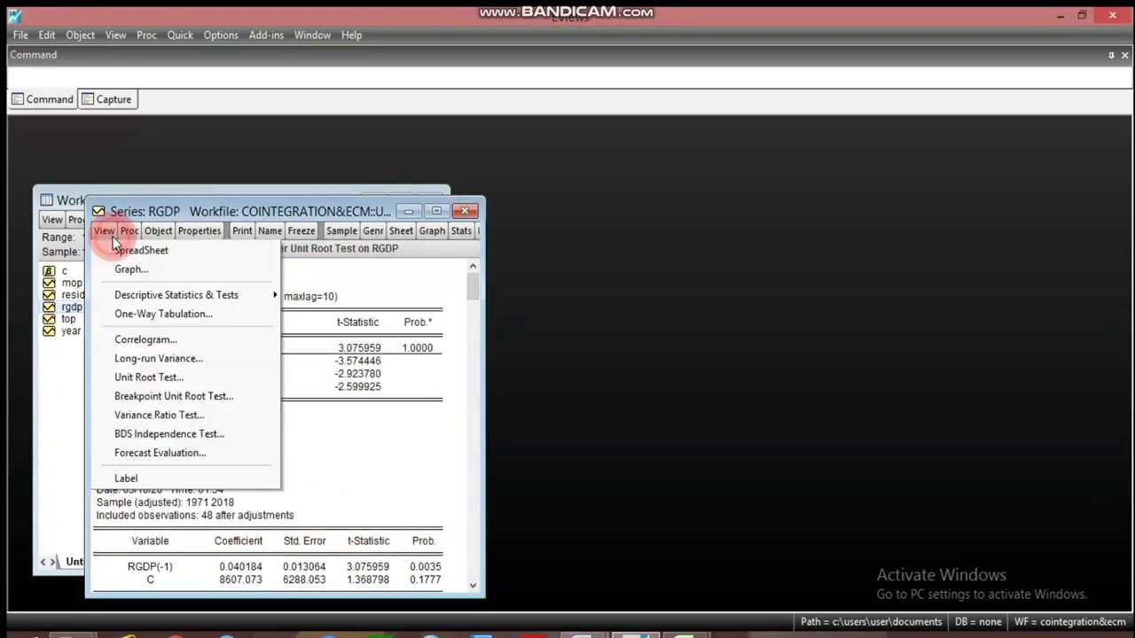
left_click(181, 378)
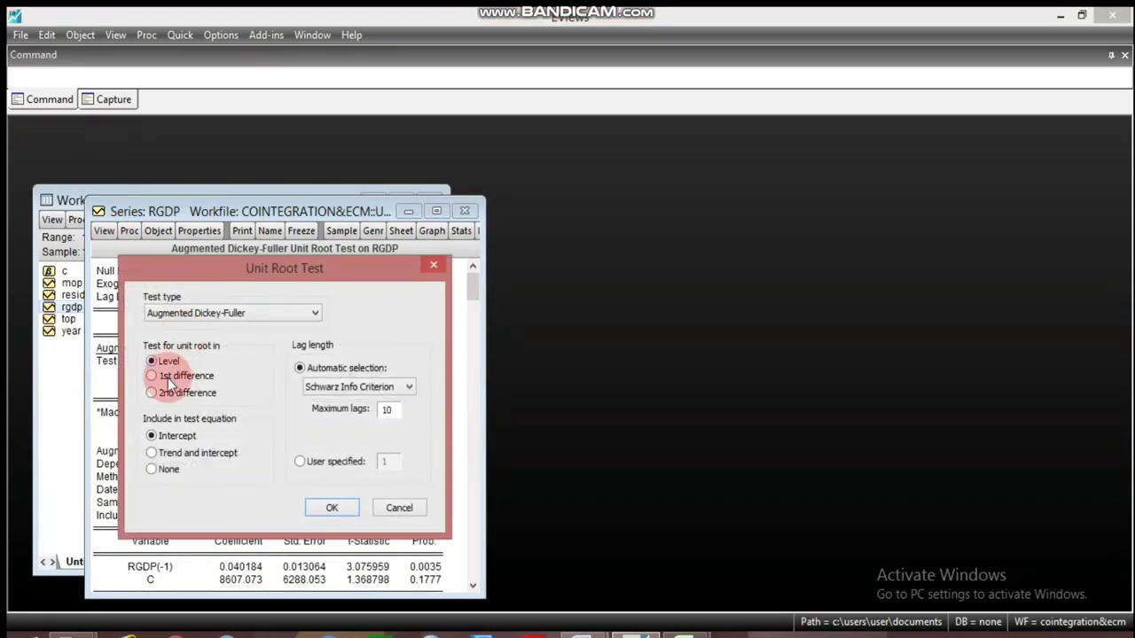
left_click(168, 376)
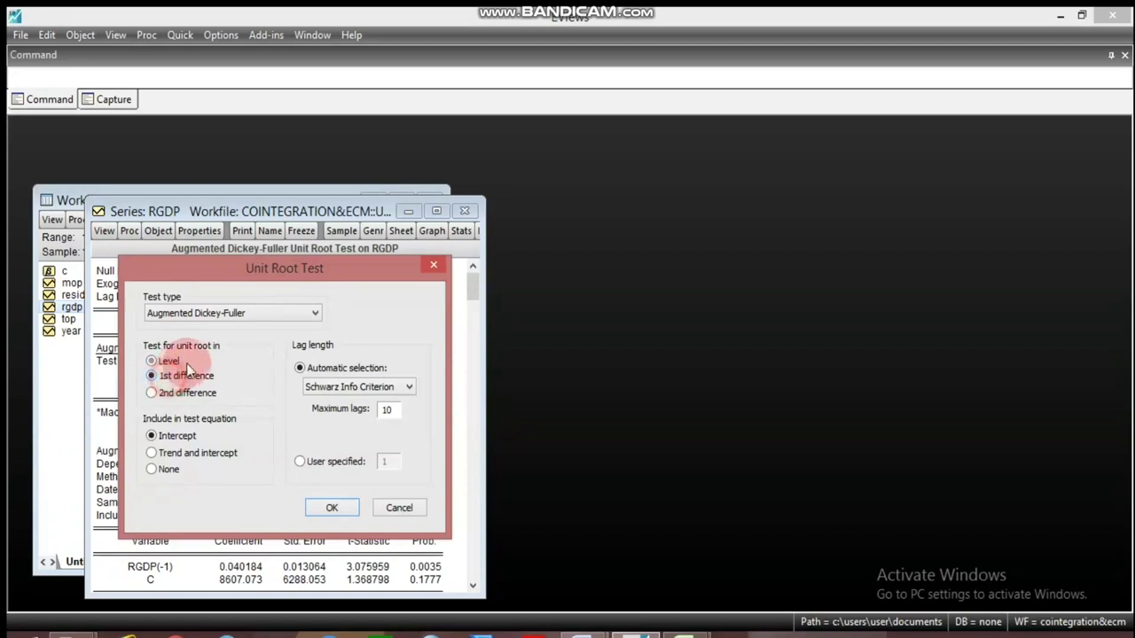
left_click(331, 507)
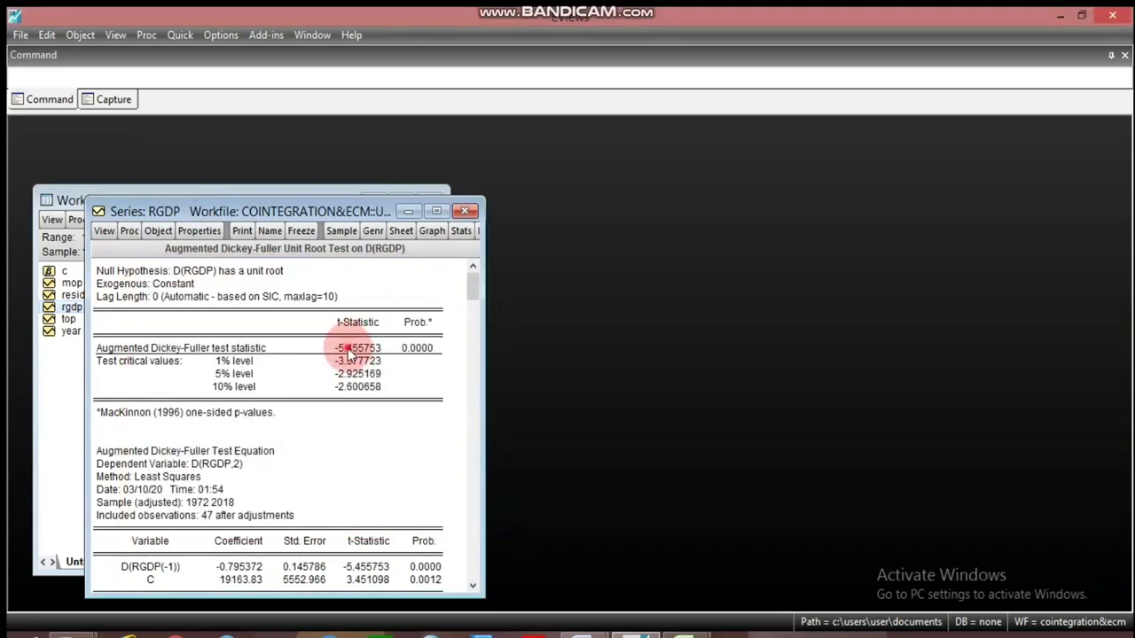
left_click(357, 353)
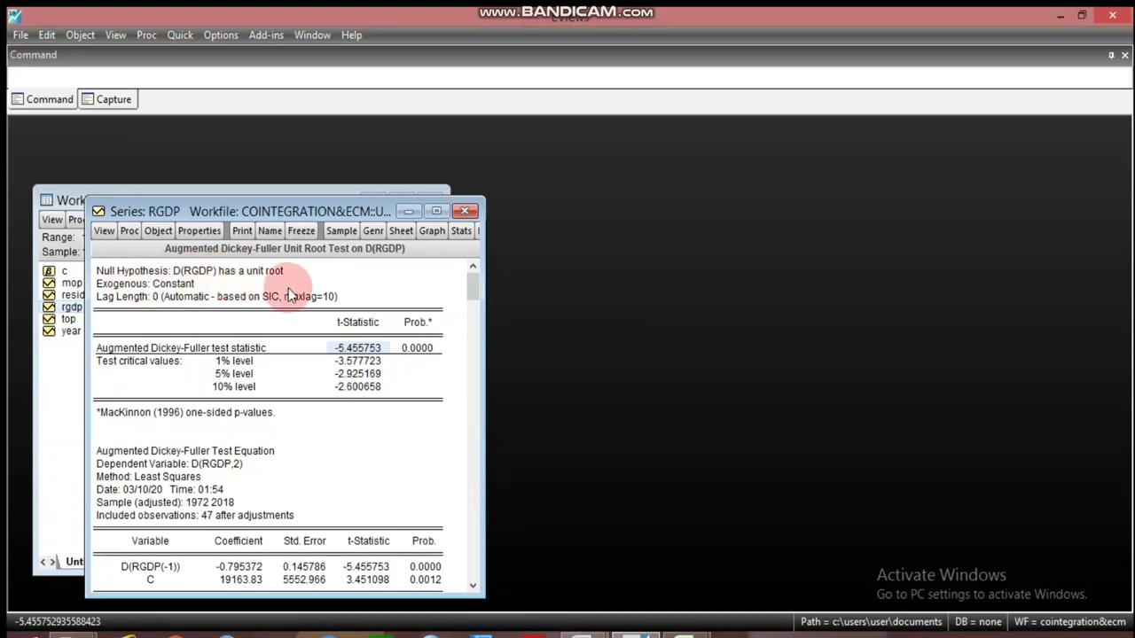
- Run a Phillips-Perron unit root test on RGDP in level with intercept and check its test statistic
left_click(104, 231)
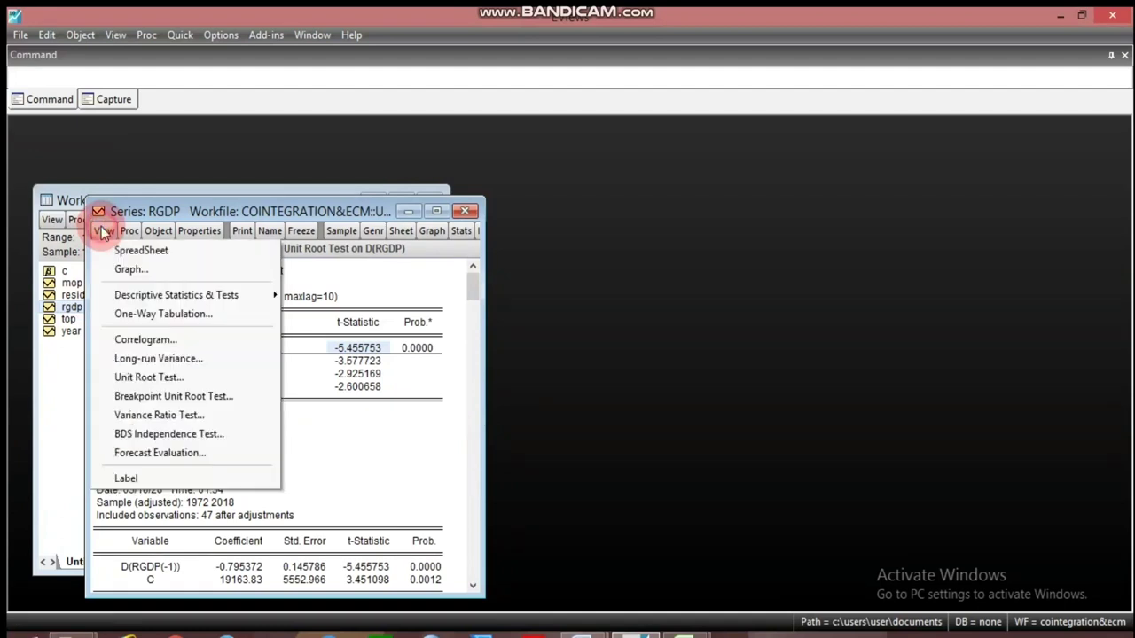
left_click(149, 376)
left_click(189, 314)
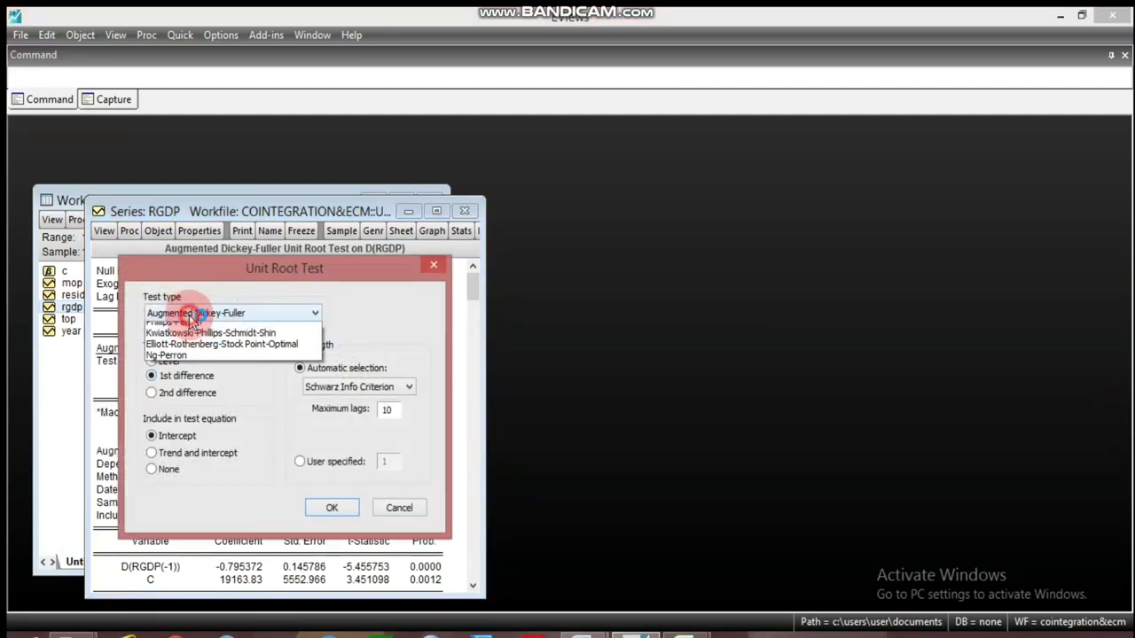
left_click(173, 352)
left_click(176, 364)
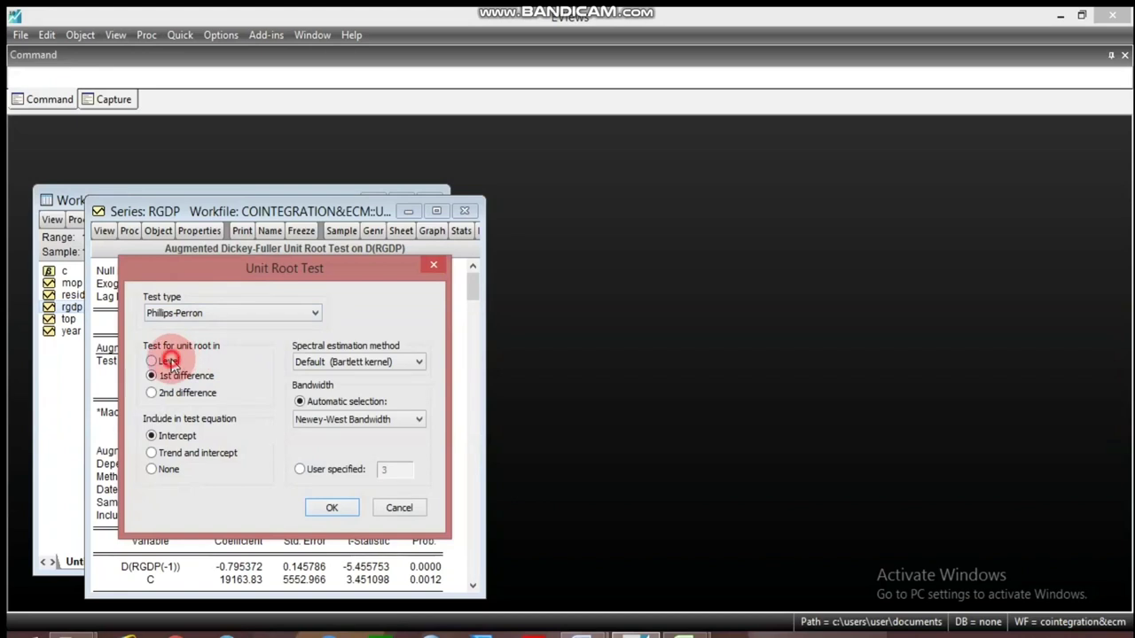
left_click(330, 509)
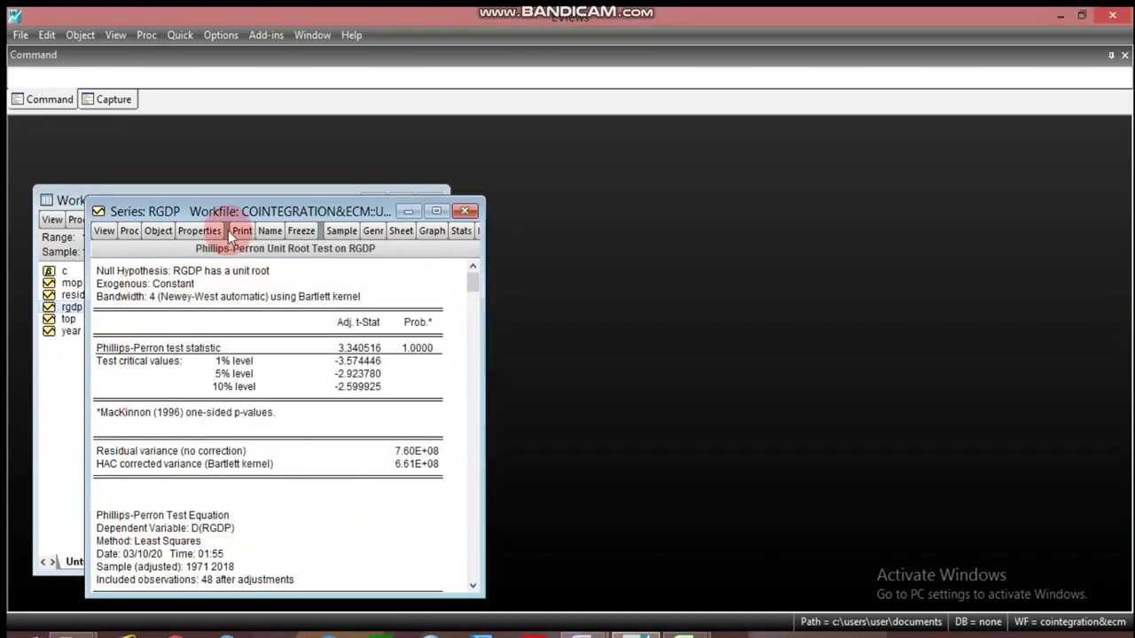
left_click(349, 348)
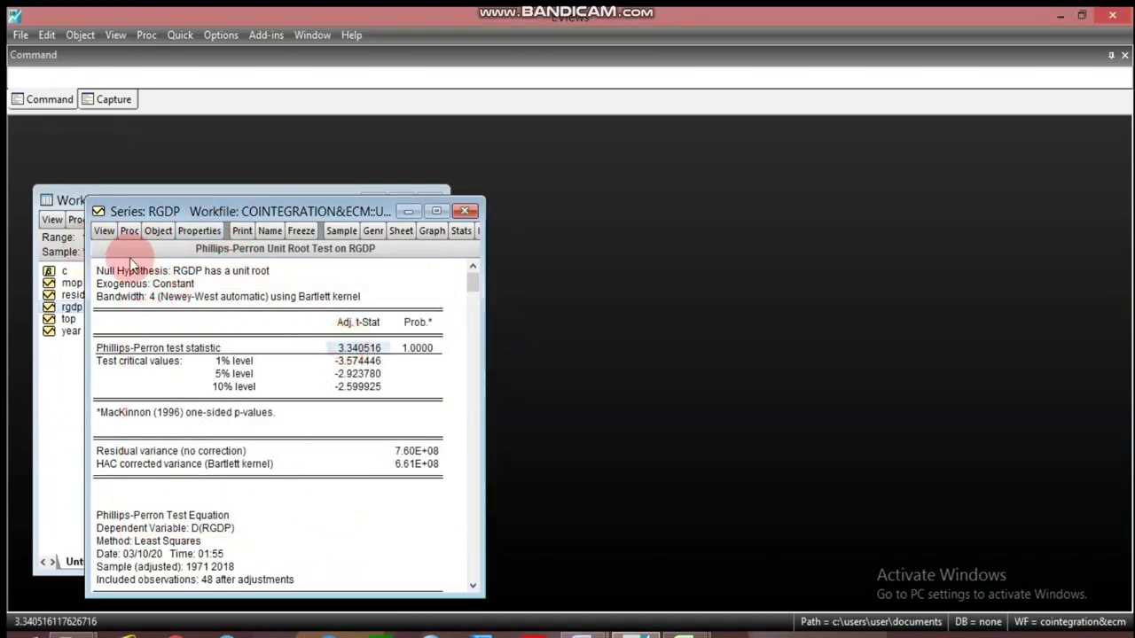
- Run the Phillips-Perron unit root test on RGDP in 1st difference with intercept, check its statistic, and close the series
left_click(104, 232)
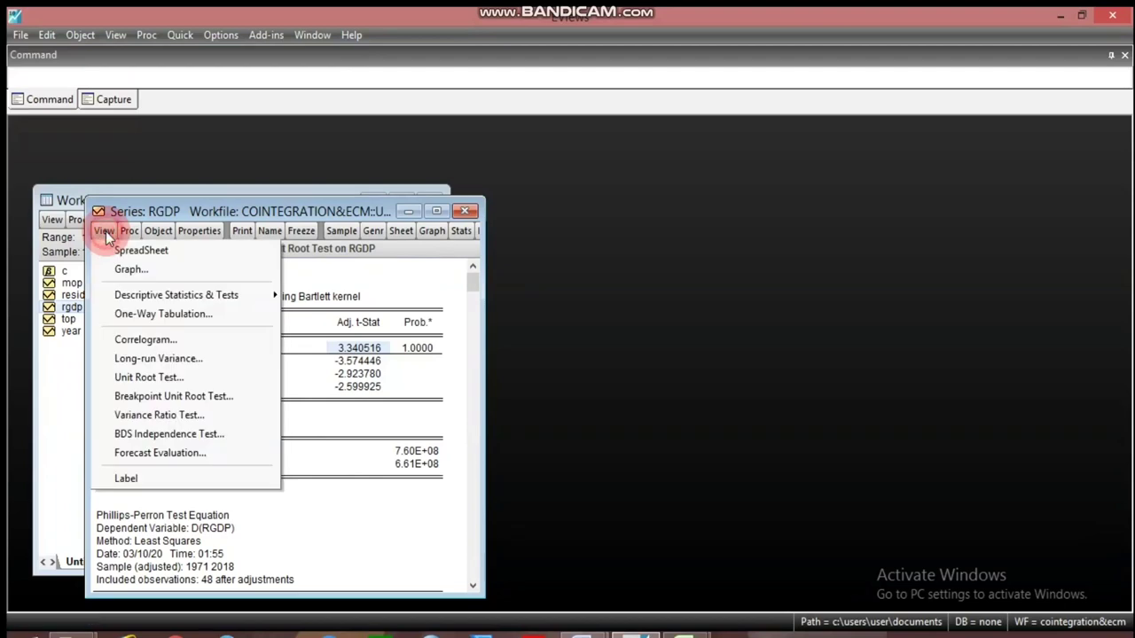
left_click(156, 376)
left_click(151, 376)
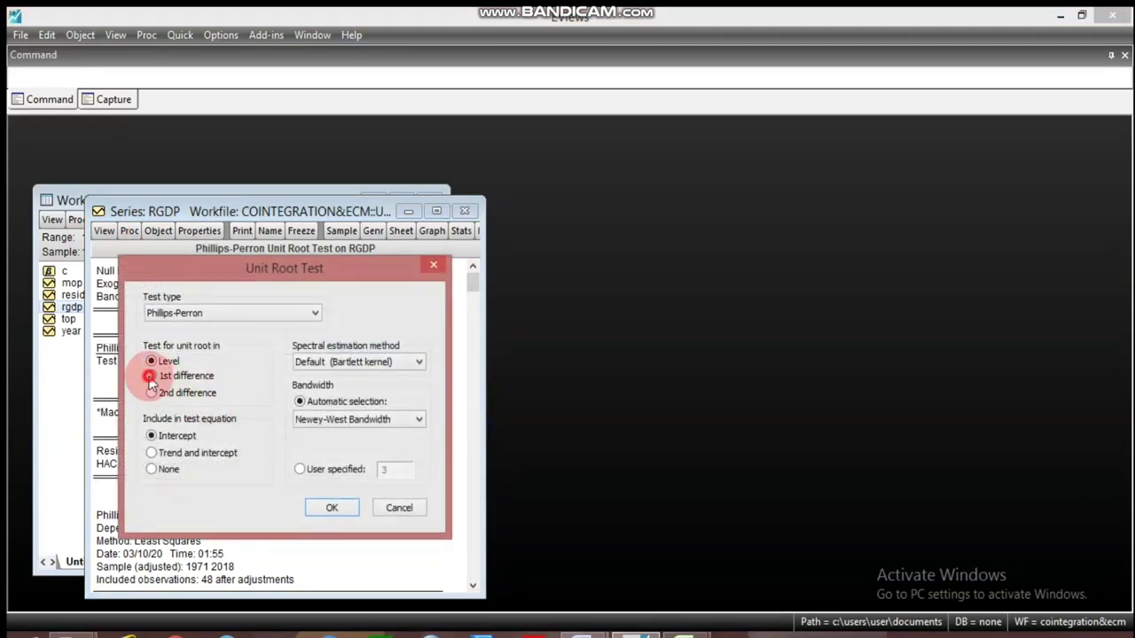
left_click(337, 508)
left_click(359, 350)
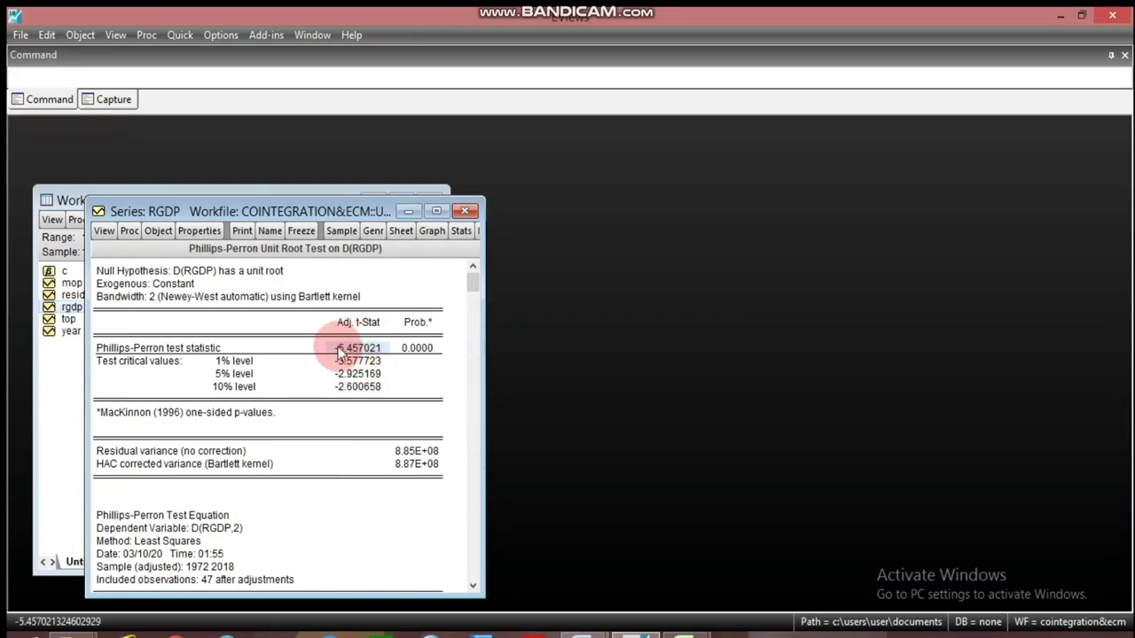
left_click_drag(359, 353, 404, 368)
left_click(464, 211)
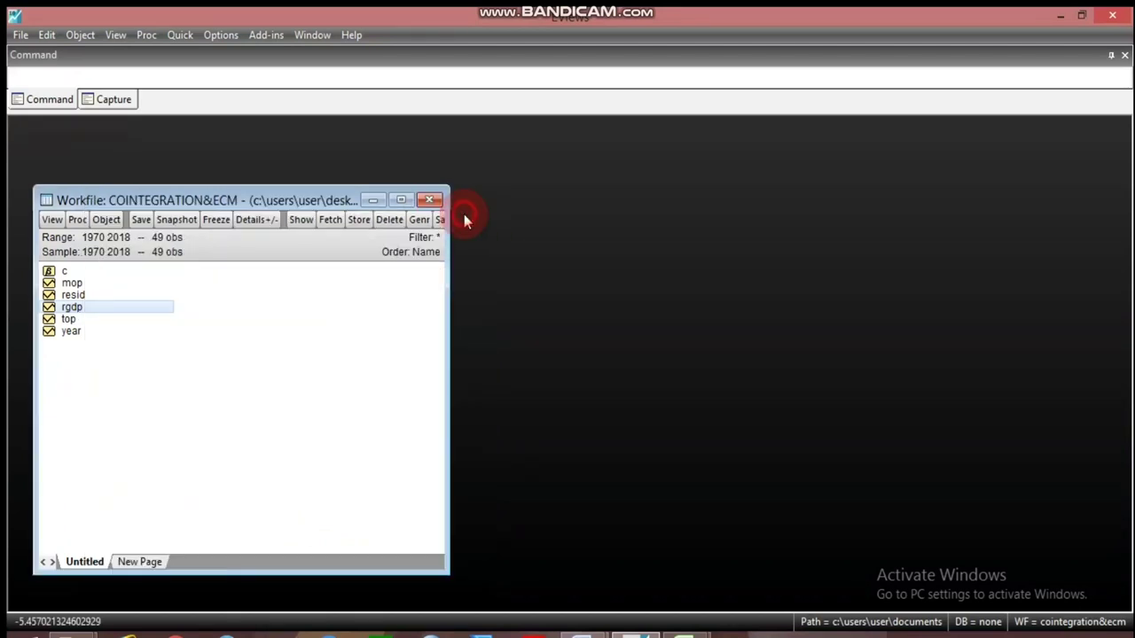
- Open the MOP series and run an Augmented Dickey-Fuller unit root test in level with intercept
double_click(78, 284)
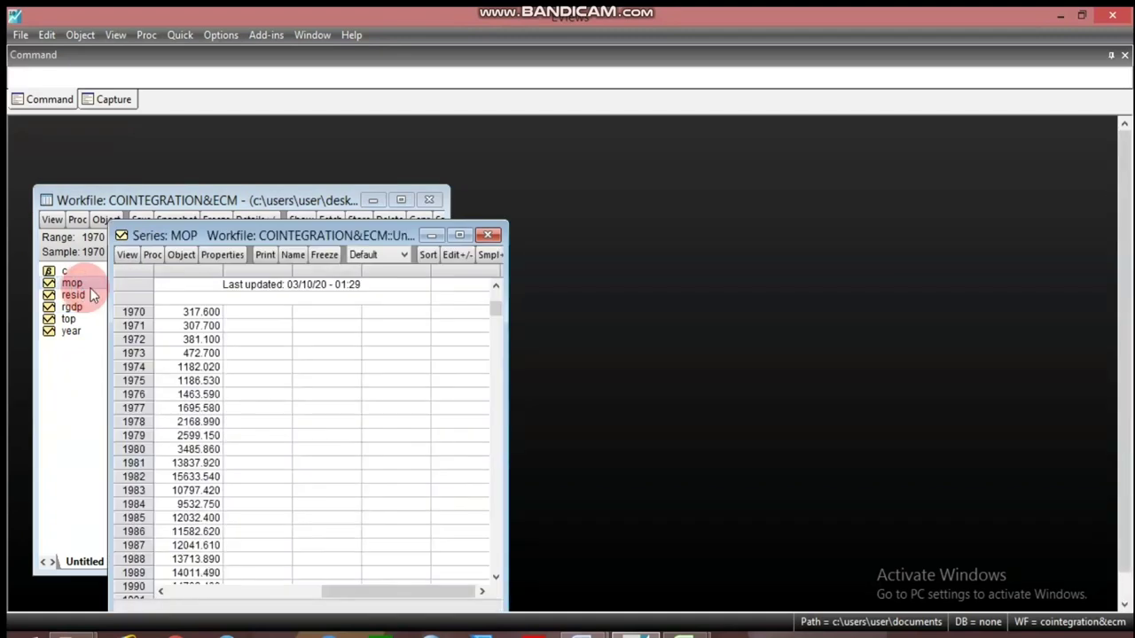
left_click(145, 282)
left_click(126, 256)
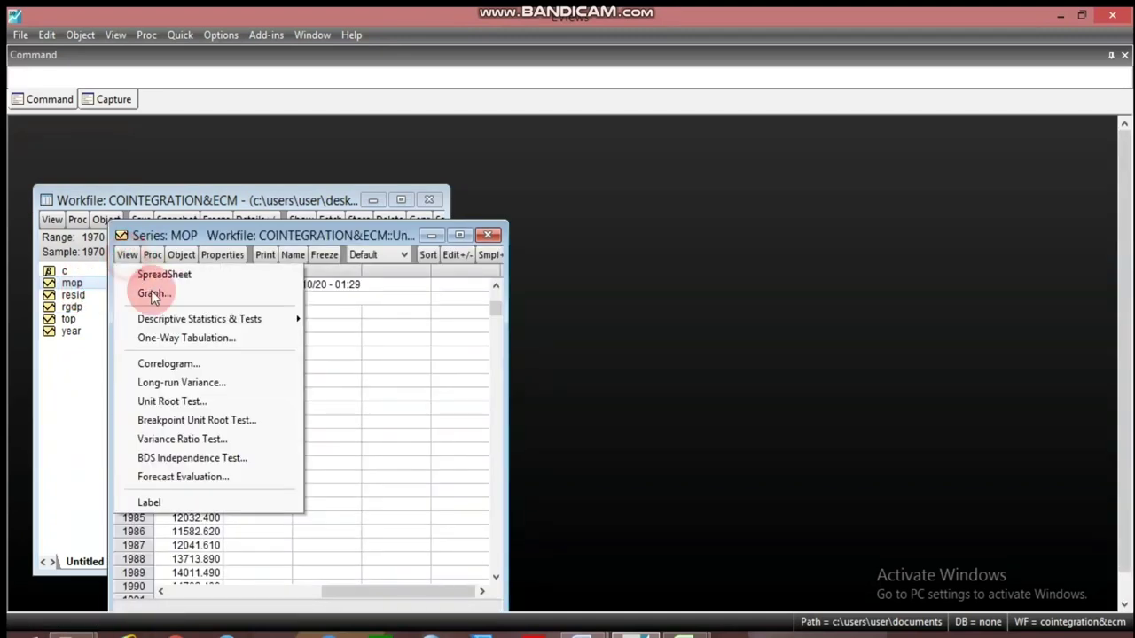
left_click(185, 401)
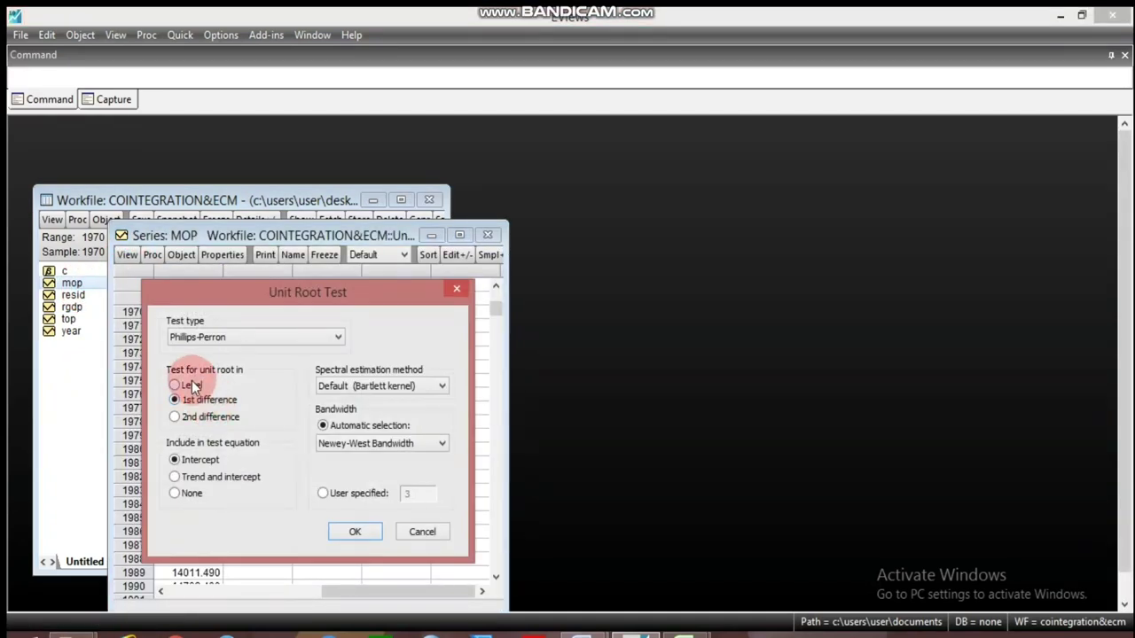
left_click(197, 342)
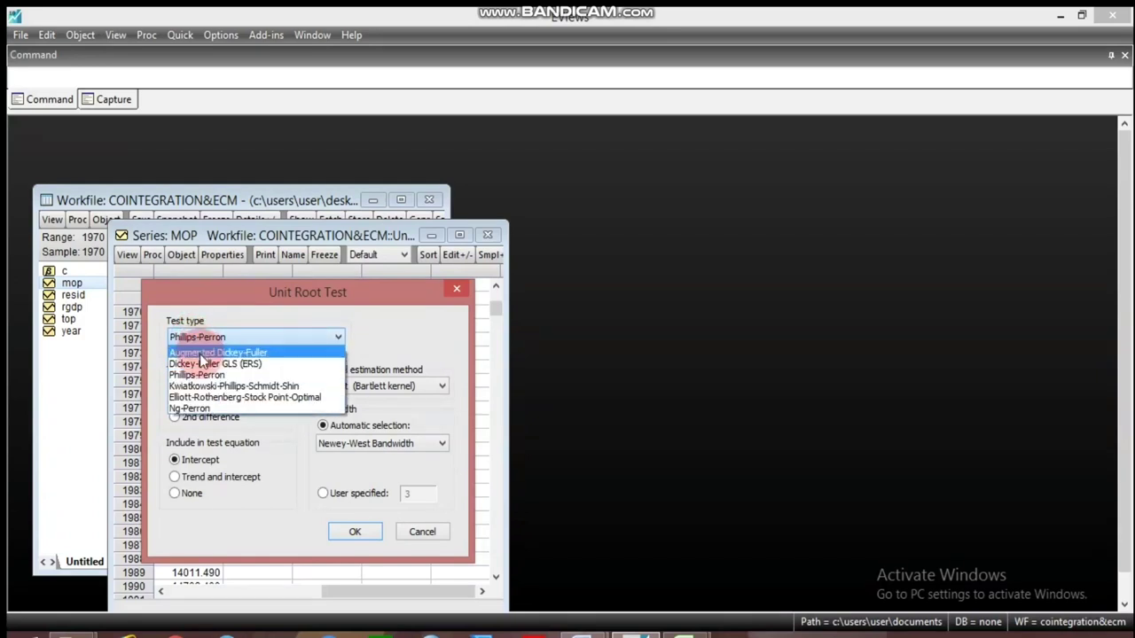
left_click(200, 353)
left_click(351, 570)
left_click(354, 530)
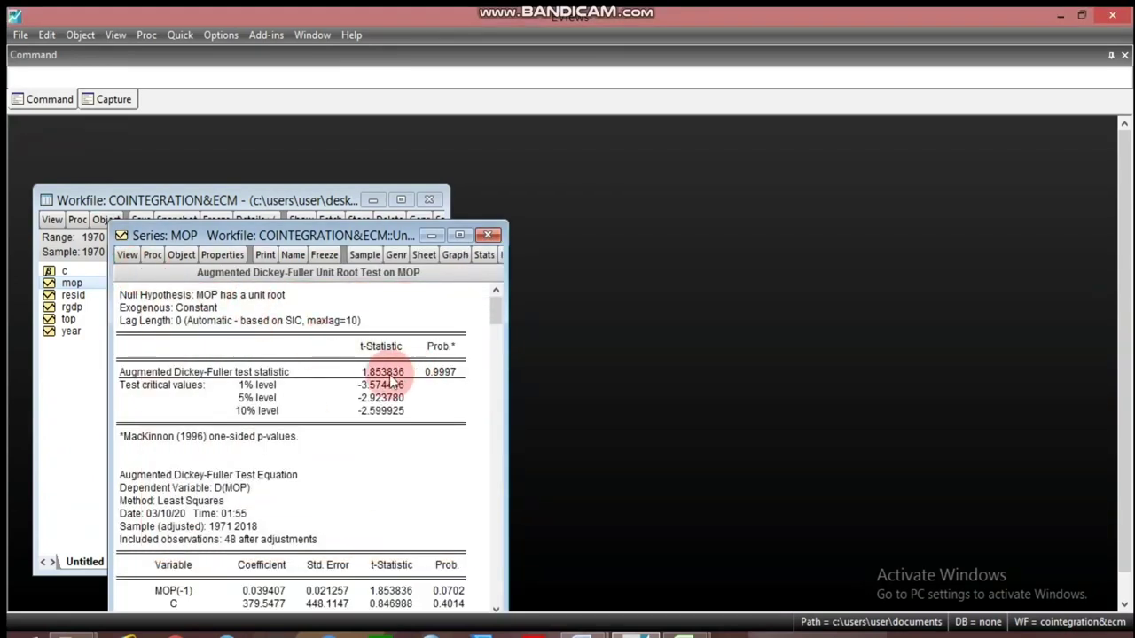
- Run the Augmented Dickey-Fuller test on MOP in 1st difference with intercept and compare its t-statistic with the 5% critical value
left_click(127, 257)
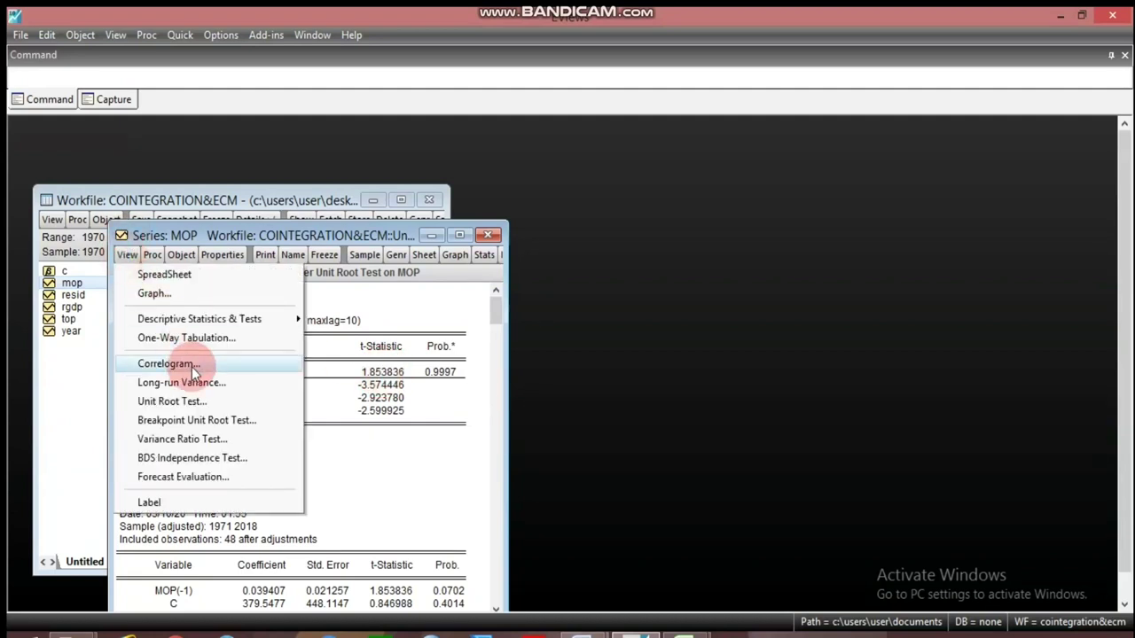
left_click(188, 402)
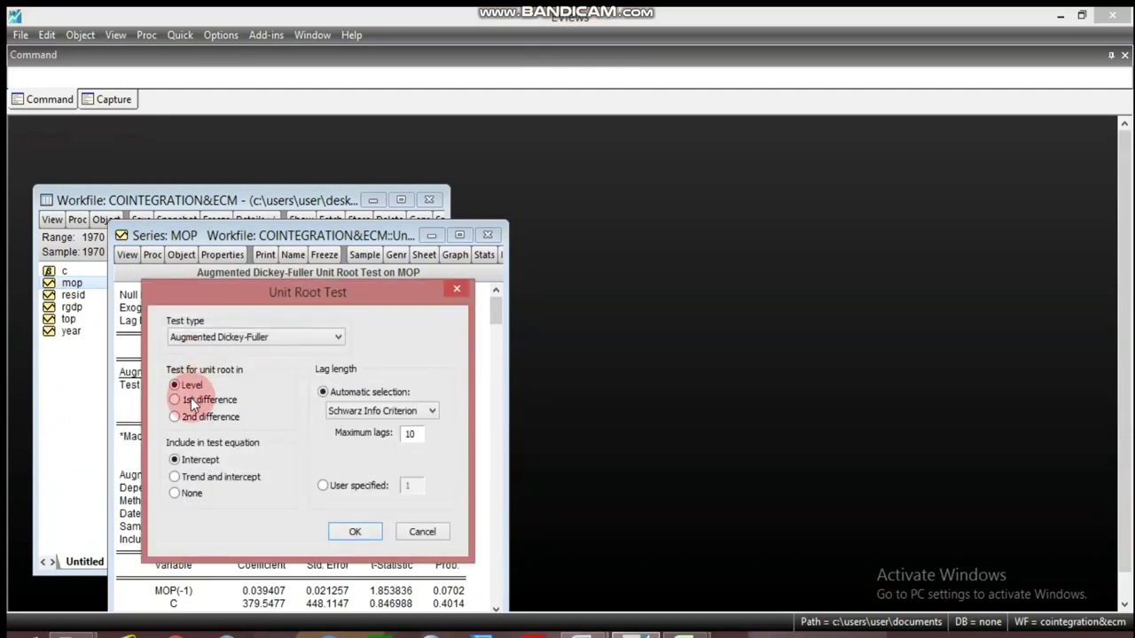
left_click(175, 400)
left_click(353, 531)
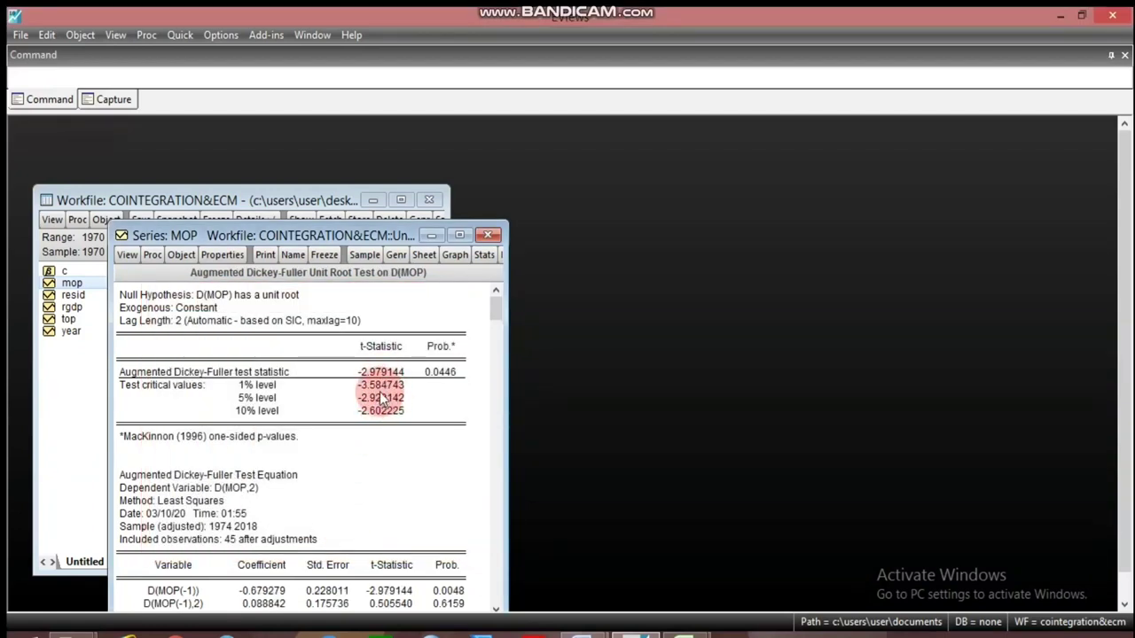
left_click(376, 374)
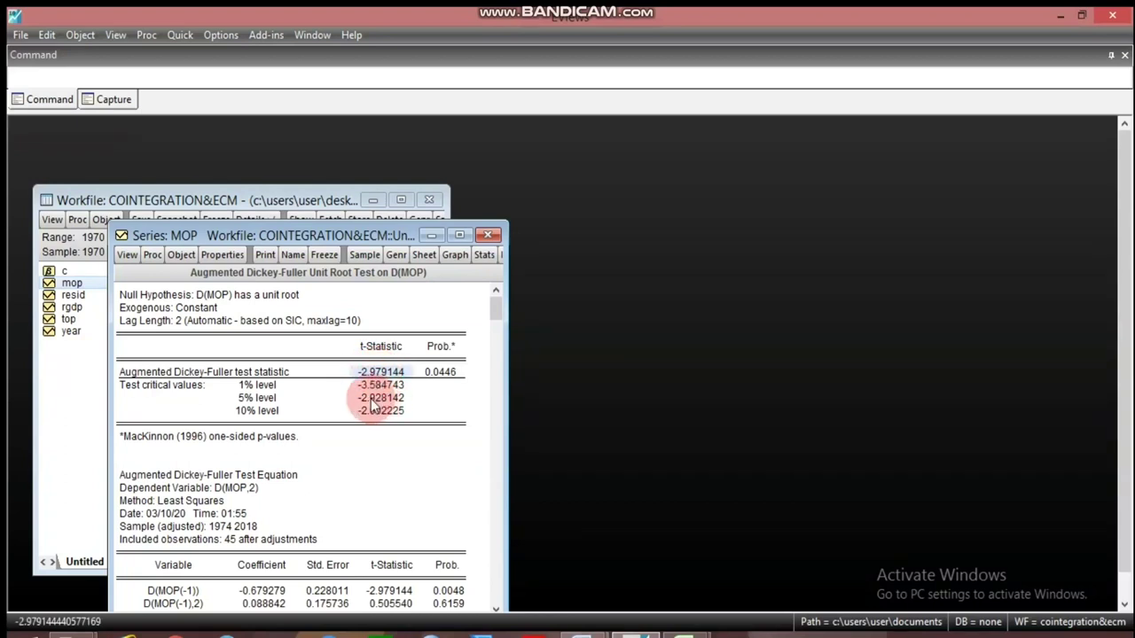
left_click(380, 397)
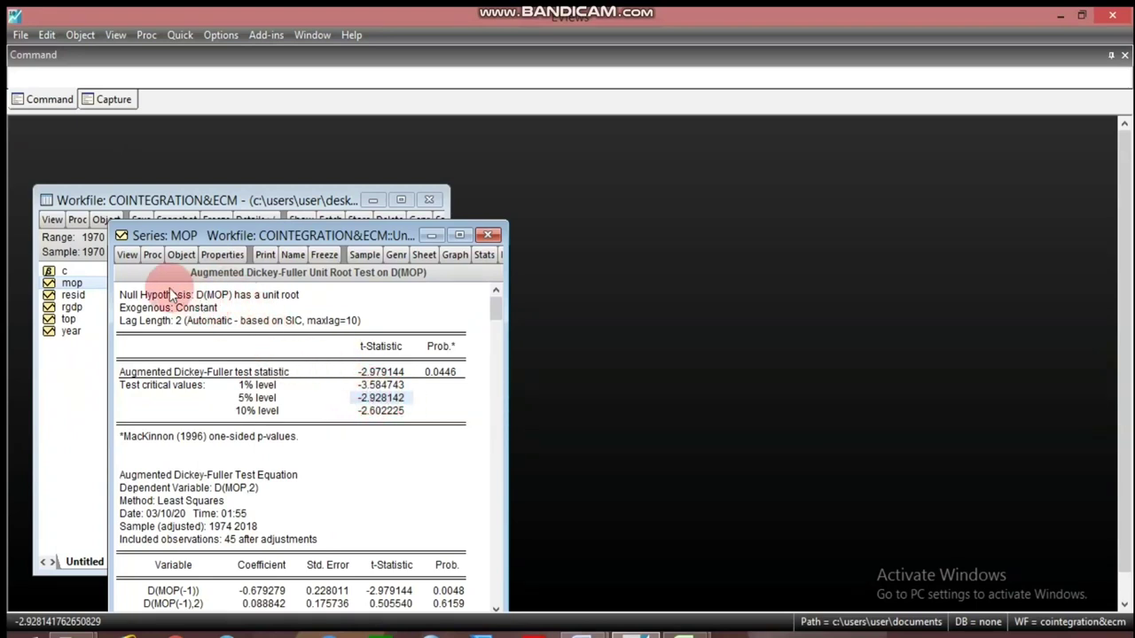
- Run a Phillips-Perron unit root test on MOP in level with intercept
left_click(127, 254)
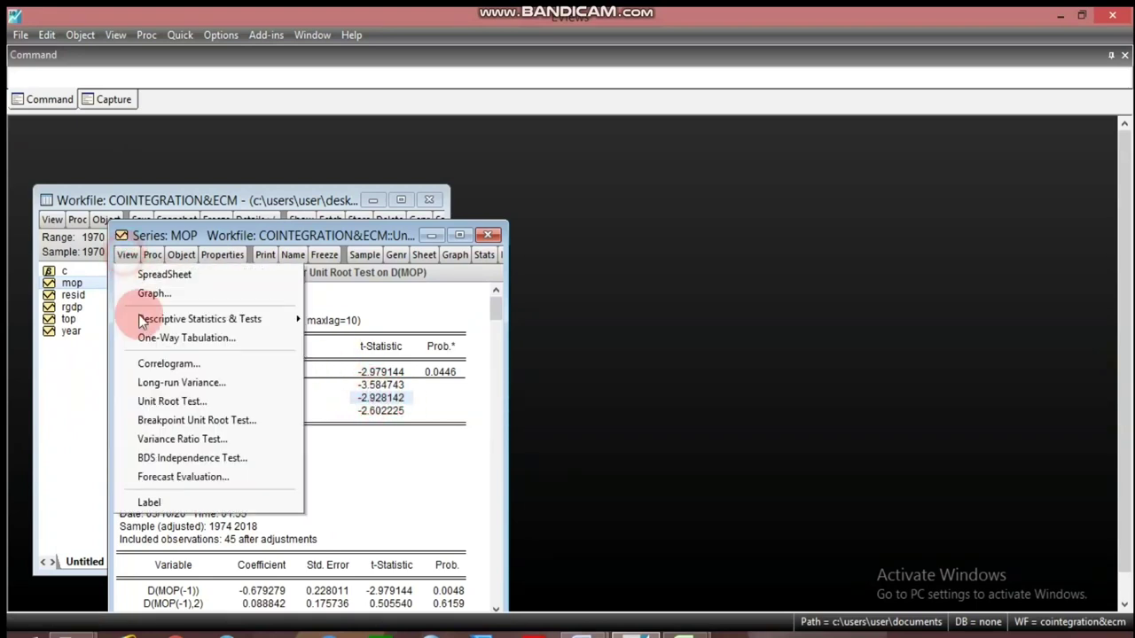
left_click(168, 401)
left_click(191, 337)
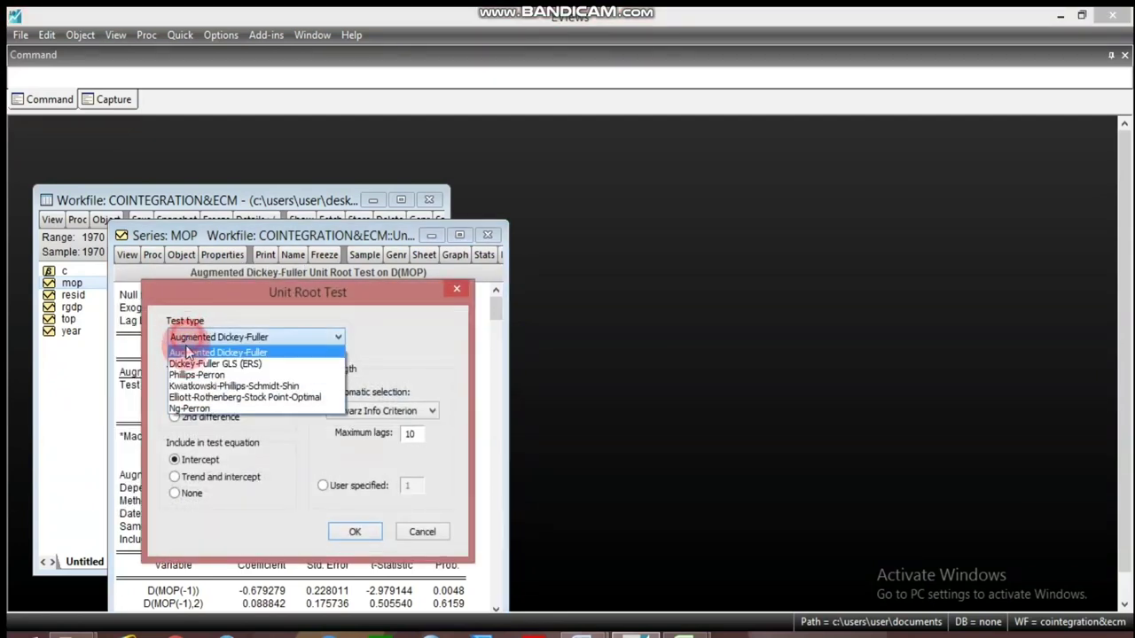
left_click(190, 375)
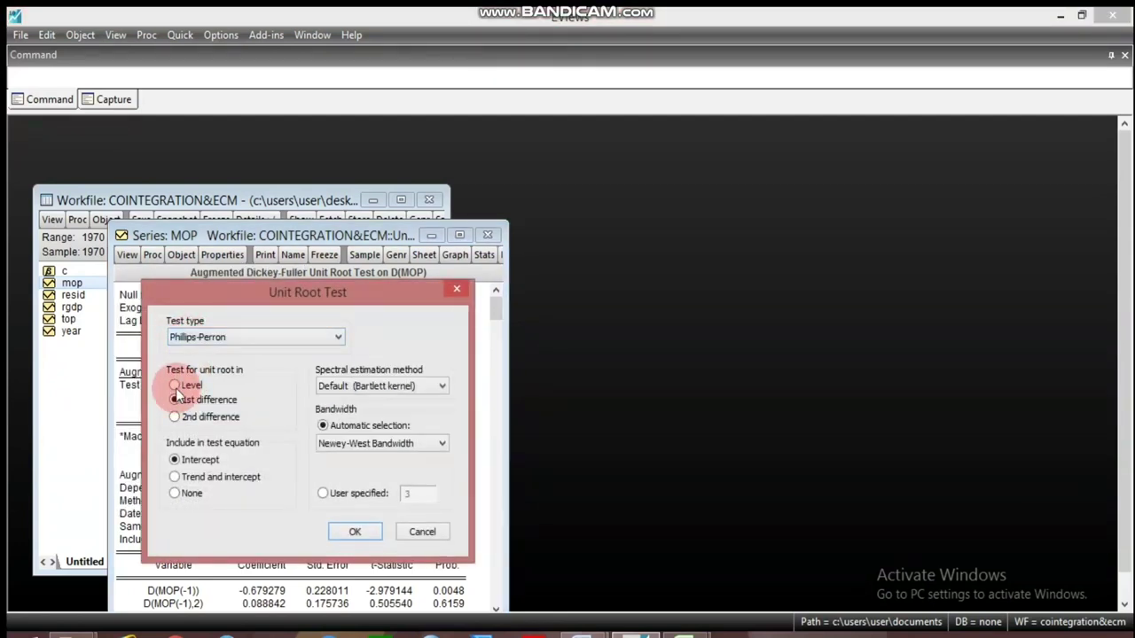
left_click(342, 532)
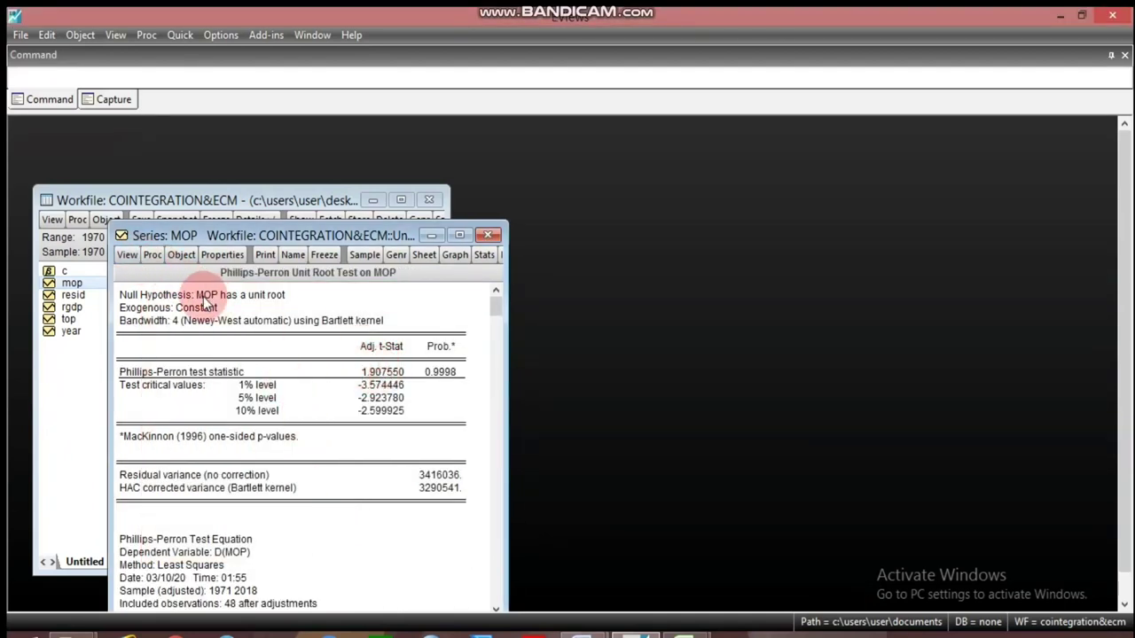
- Run the Phillips-Perron unit root test on MOP in 1st difference with intercept, check its statistic, and close the series
left_click(128, 257)
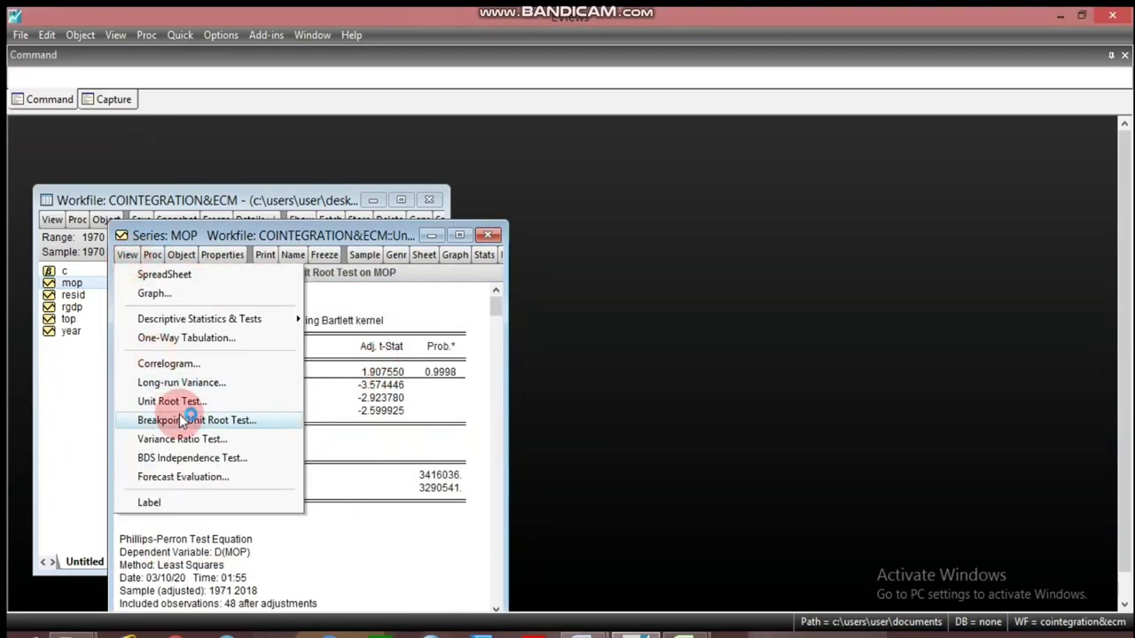
left_click(168, 399)
left_click(177, 400)
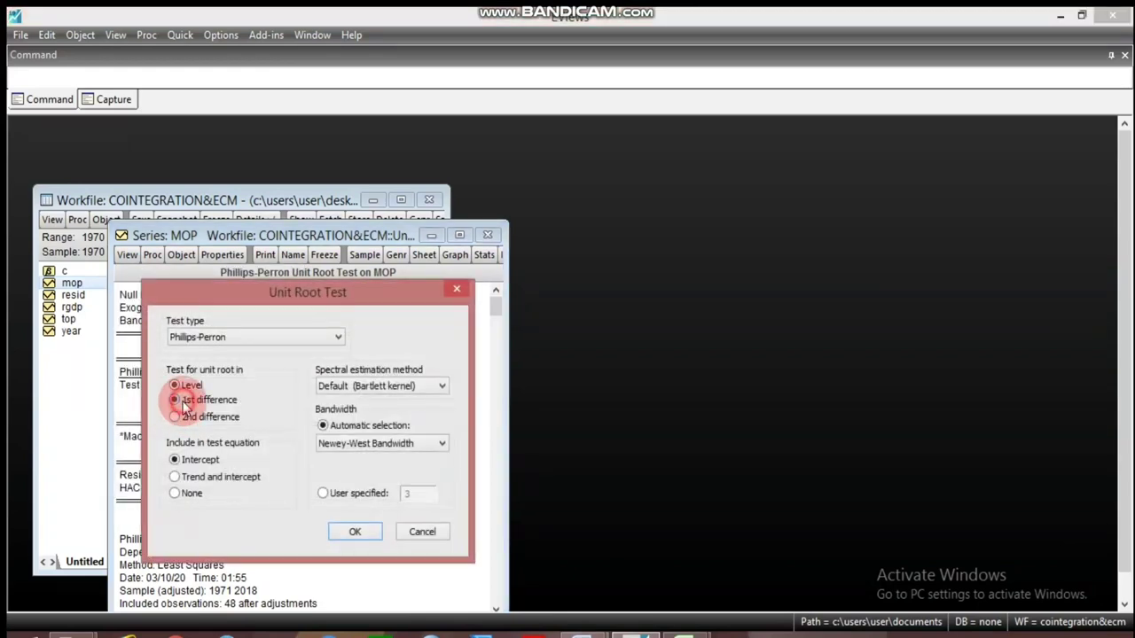
left_click(353, 533)
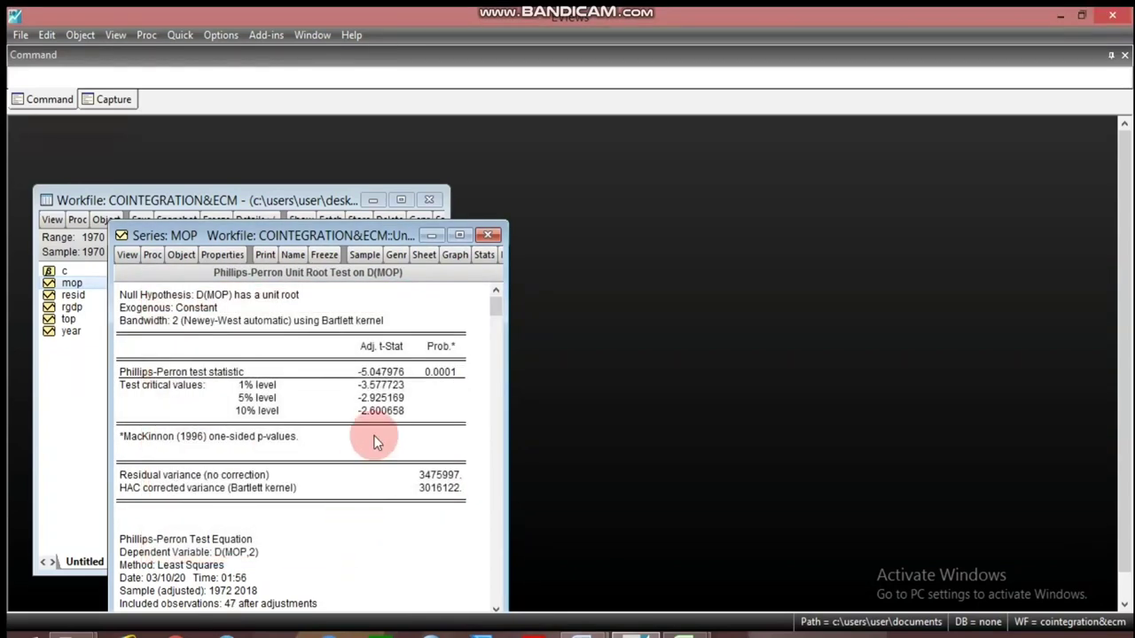
left_click(365, 375)
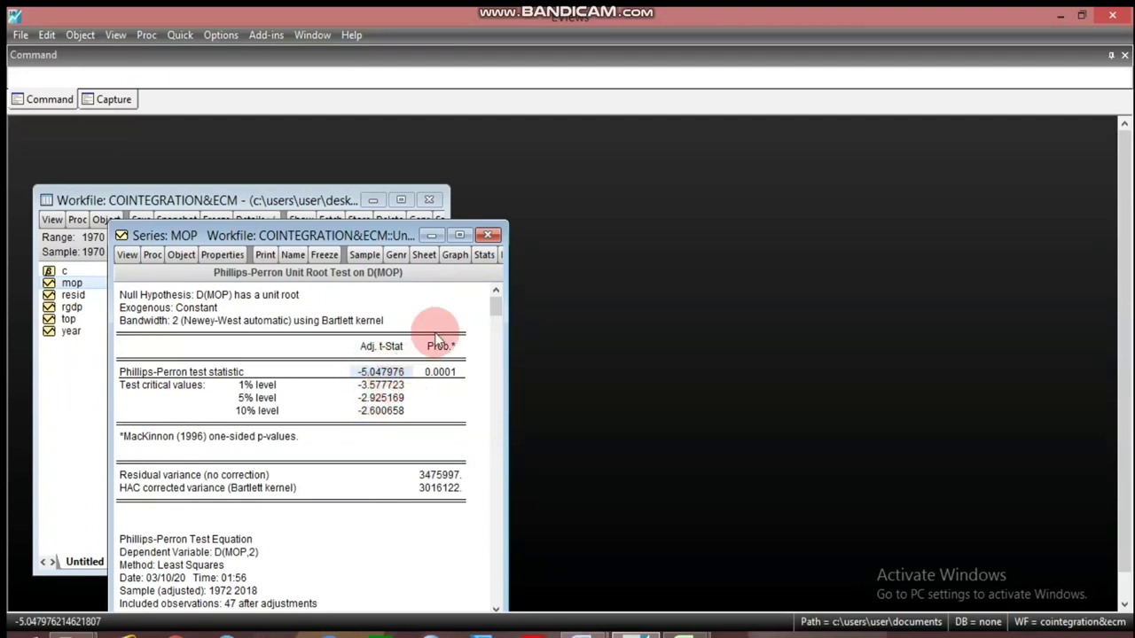
left_click(491, 236)
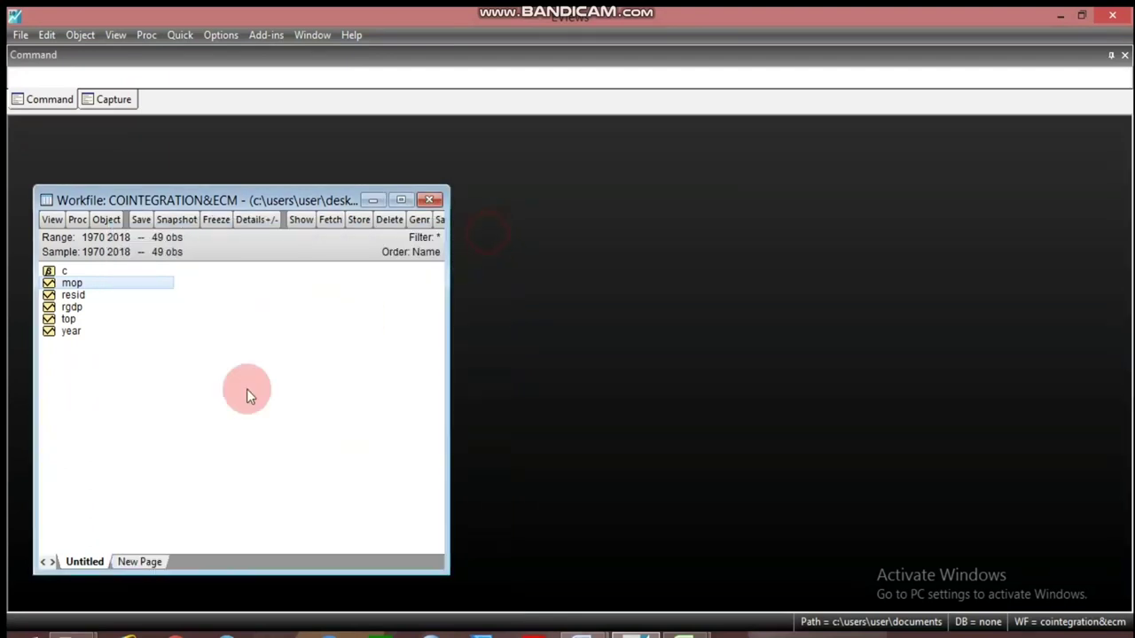
left_click(155, 421)
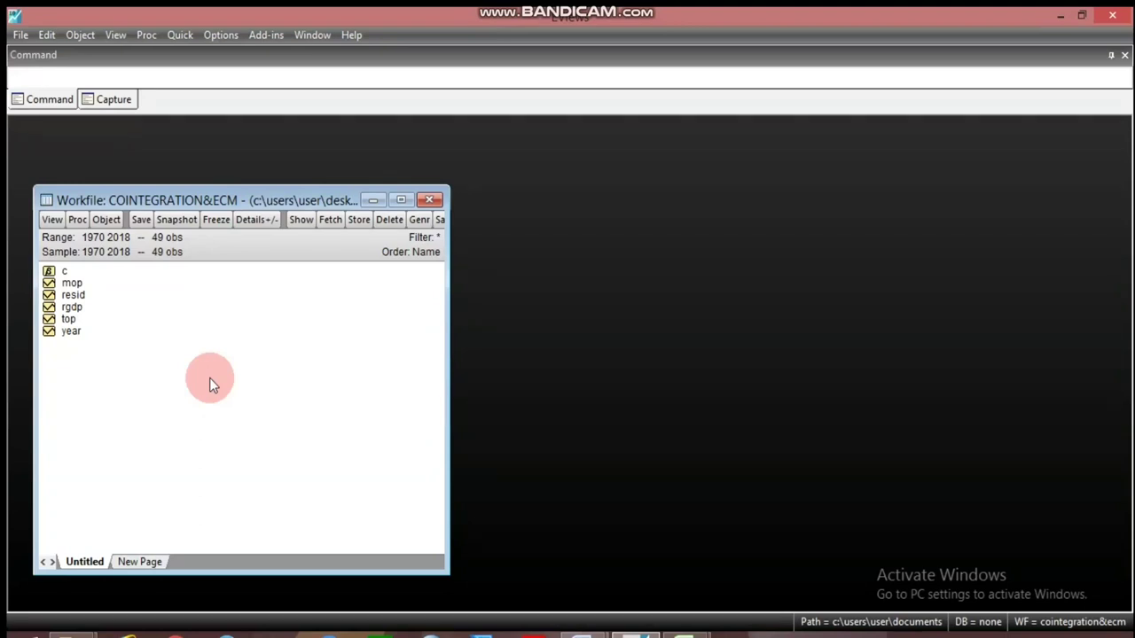
- Estimate a least squares equation of rgdp on mop, top and c for the 1970 2018 sample, and place its window beside the workfile
left_click(73, 284)
left_click(72, 307)
left_click(76, 309)
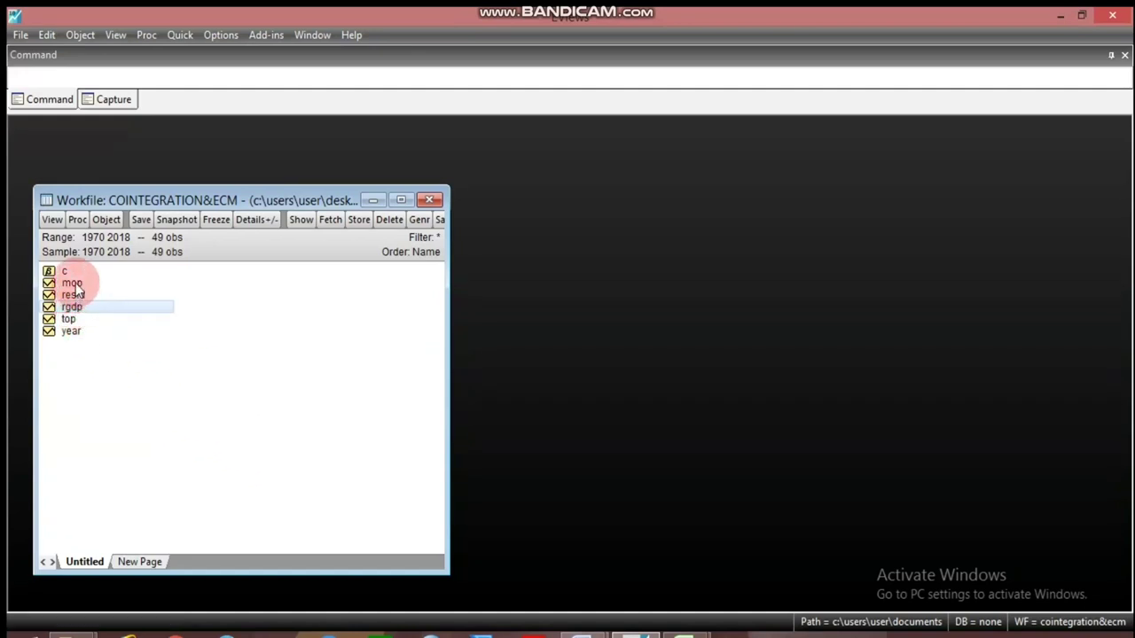
left_click(71, 284, "ctrl")
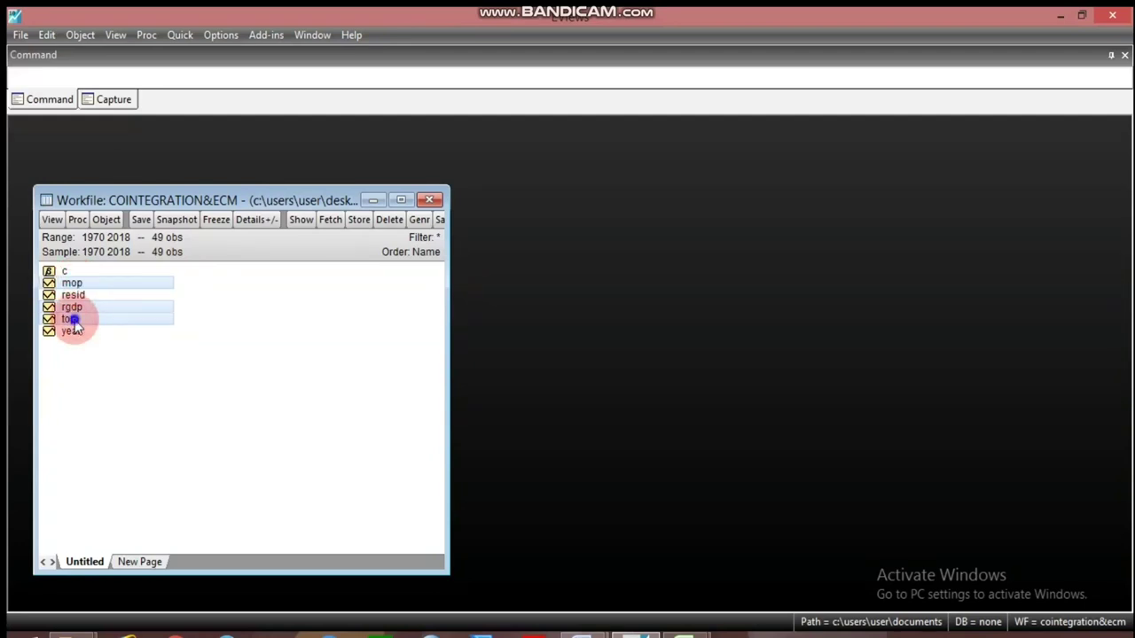
right_click(73, 323)
mouse_move(178, 334)
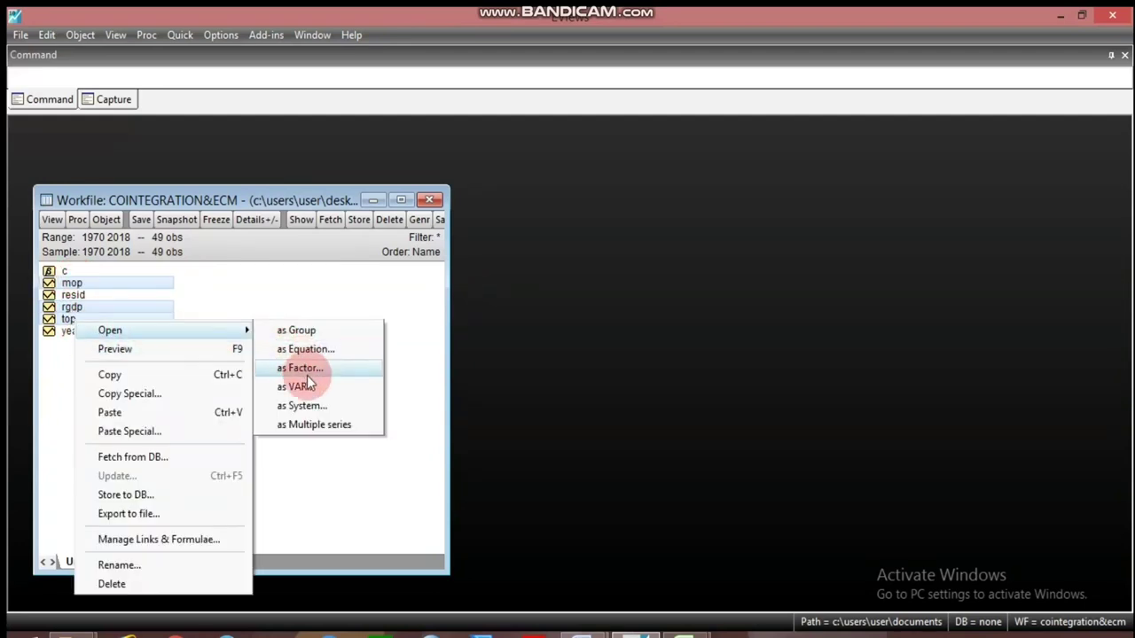
left_click(303, 350)
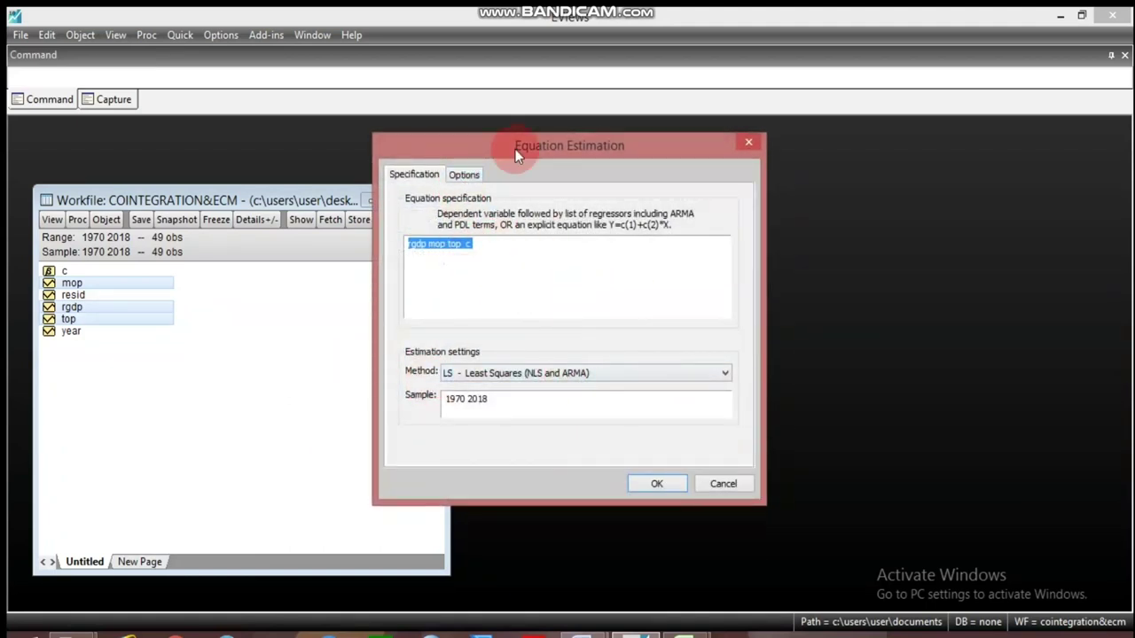
left_click(658, 484)
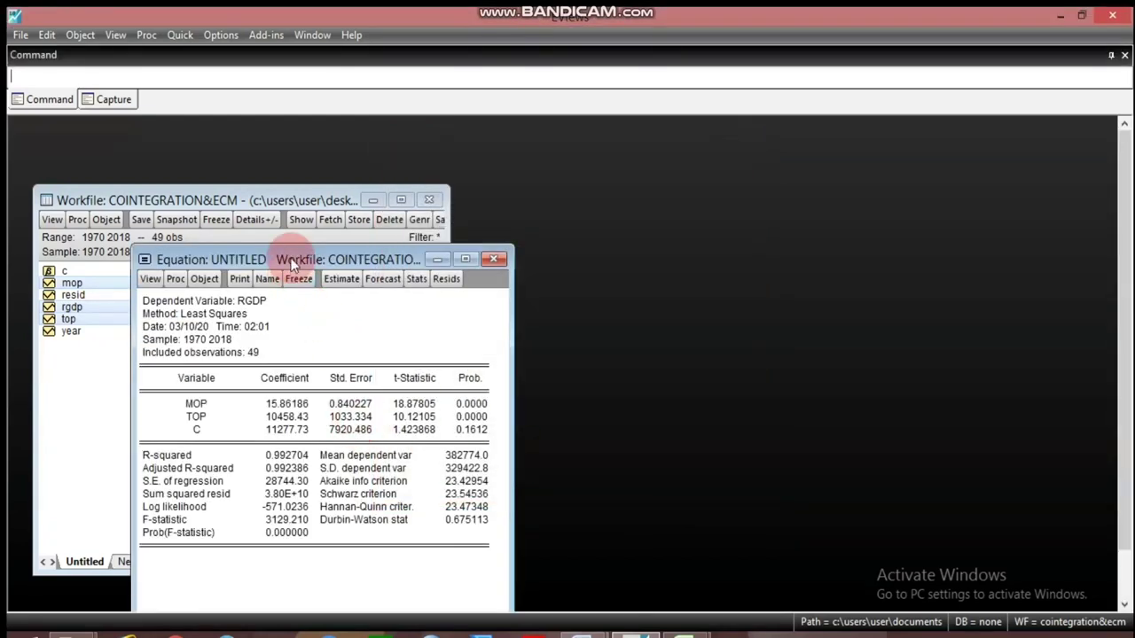
left_click_drag(292, 258, 522, 153)
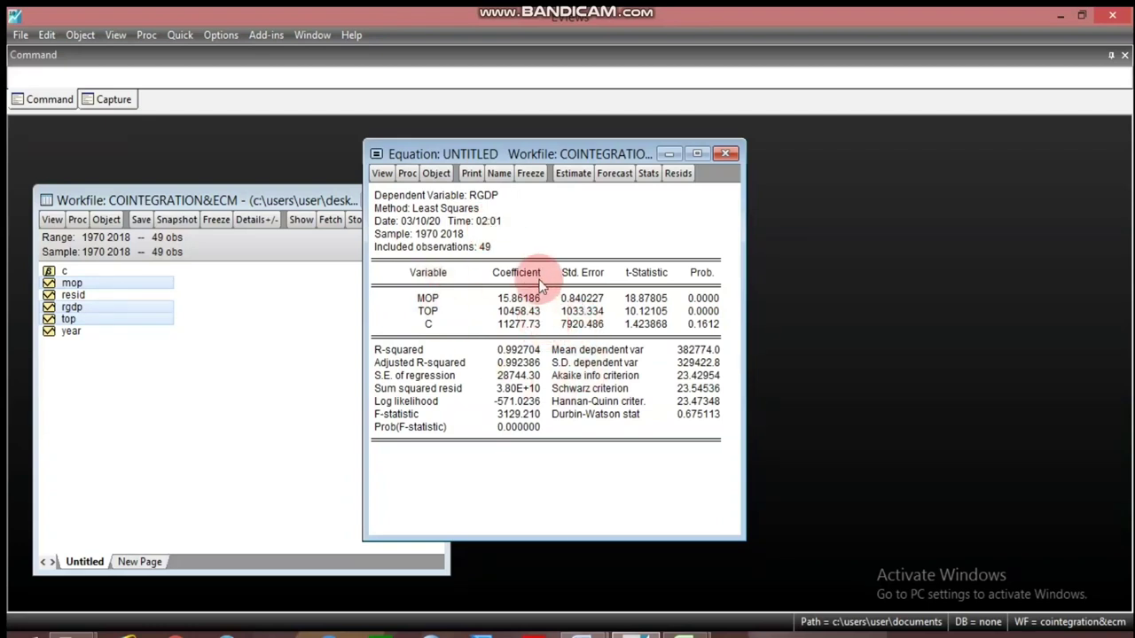
- Save the equation's ordinary residuals as a series named ecm and bring its spreadsheet into view
left_click(406, 174)
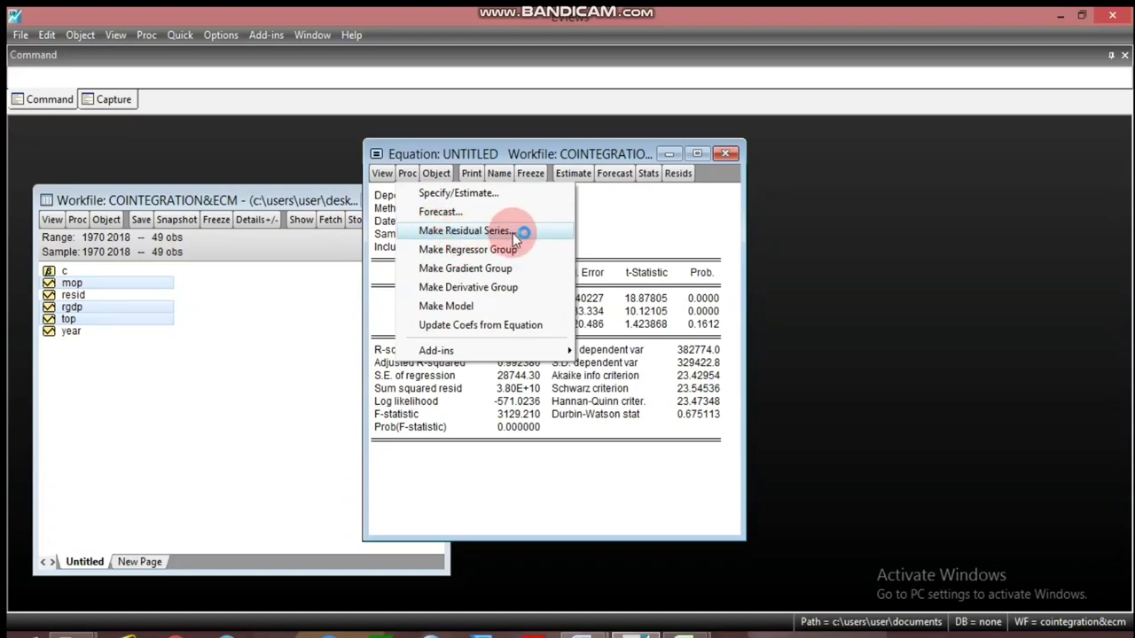
left_click(444, 232)
left_click(512, 396)
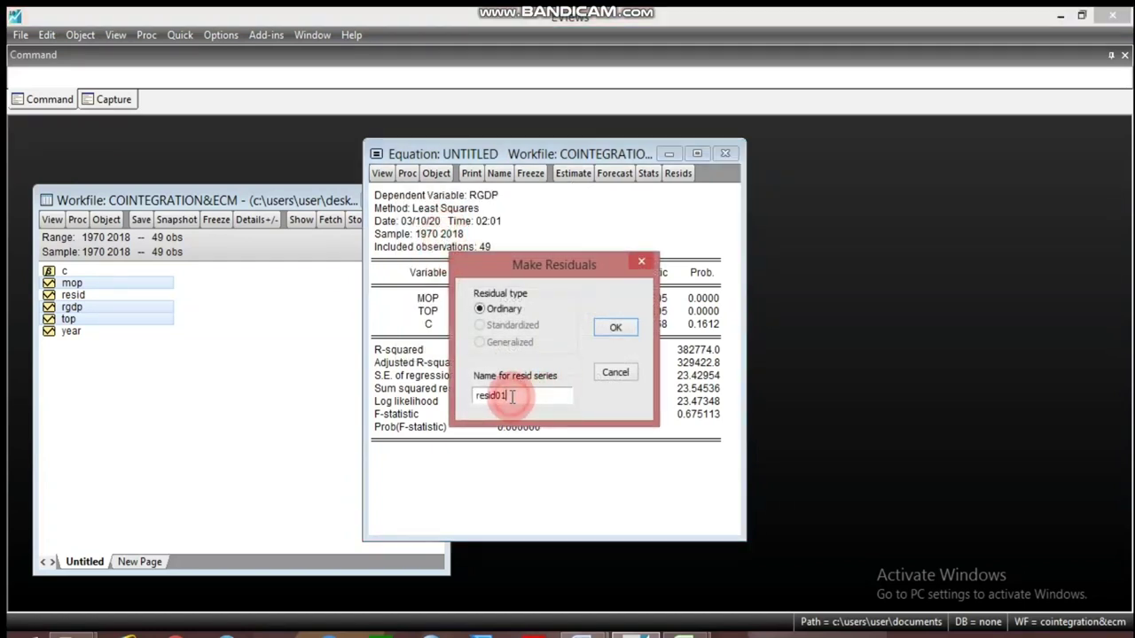
key("BackSpace")
key("BackSpace")
type("ecm")
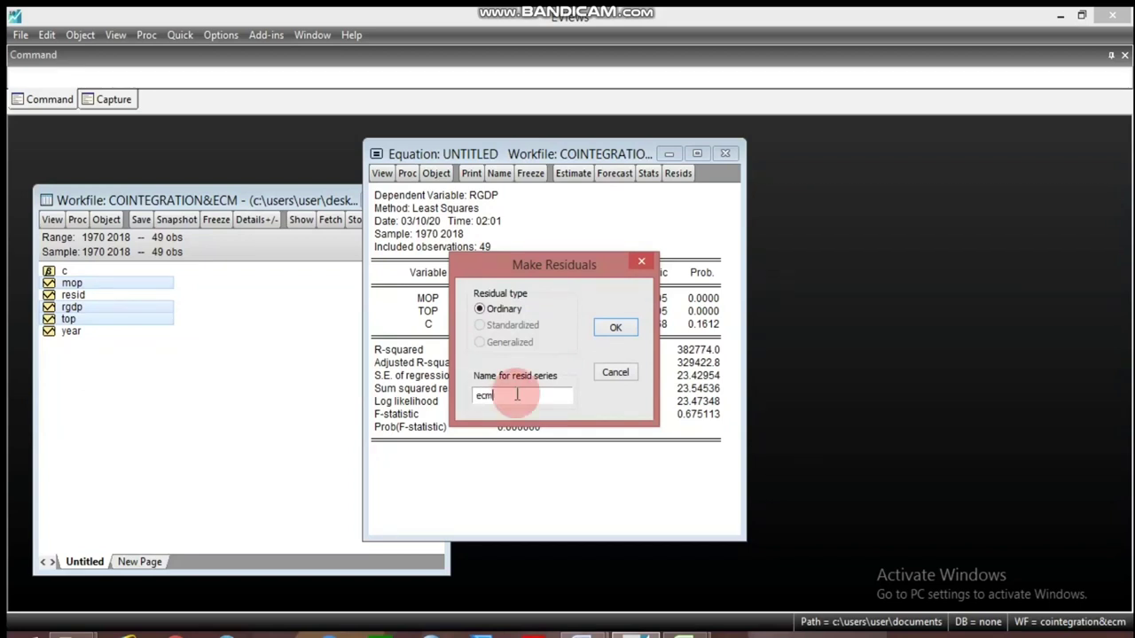
left_click(621, 334)
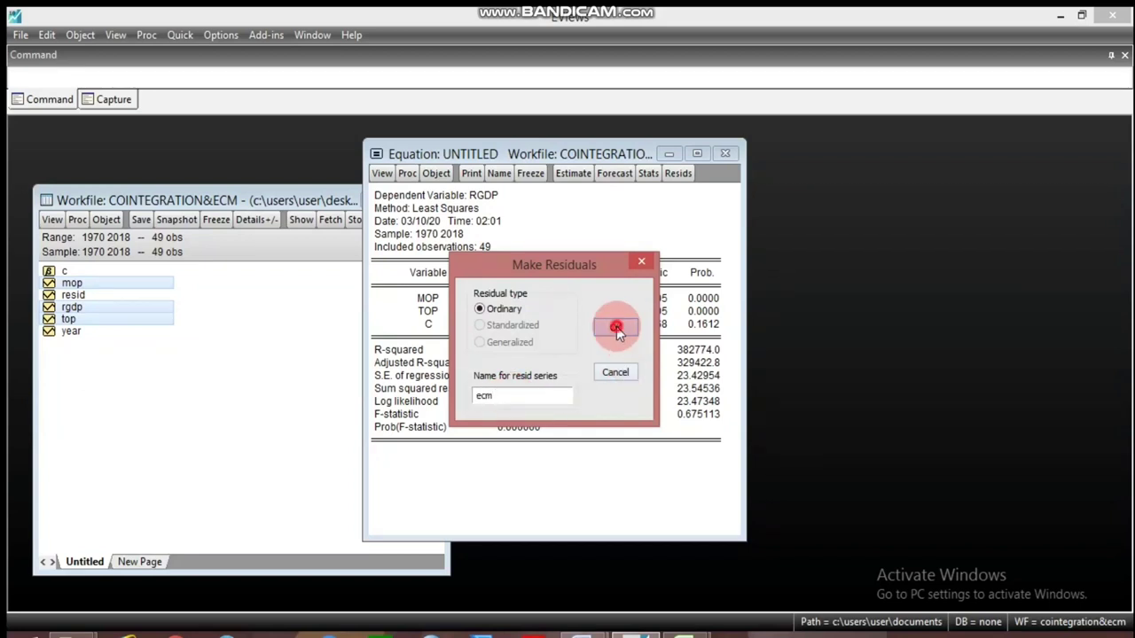
left_click_drag(352, 221, 493, 171)
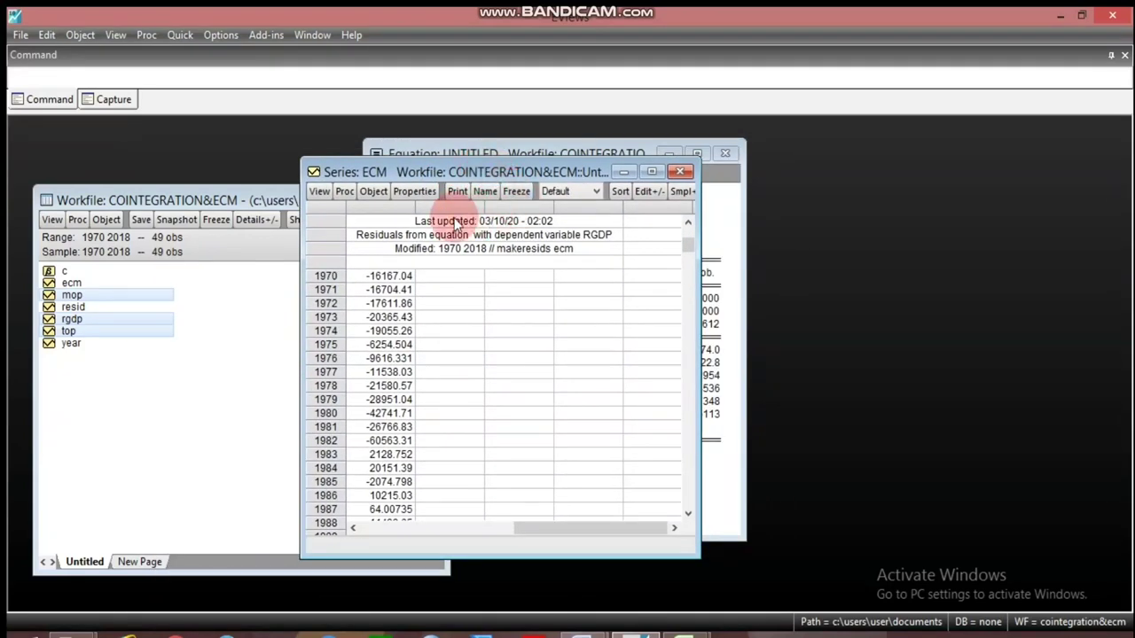
left_click(688, 224)
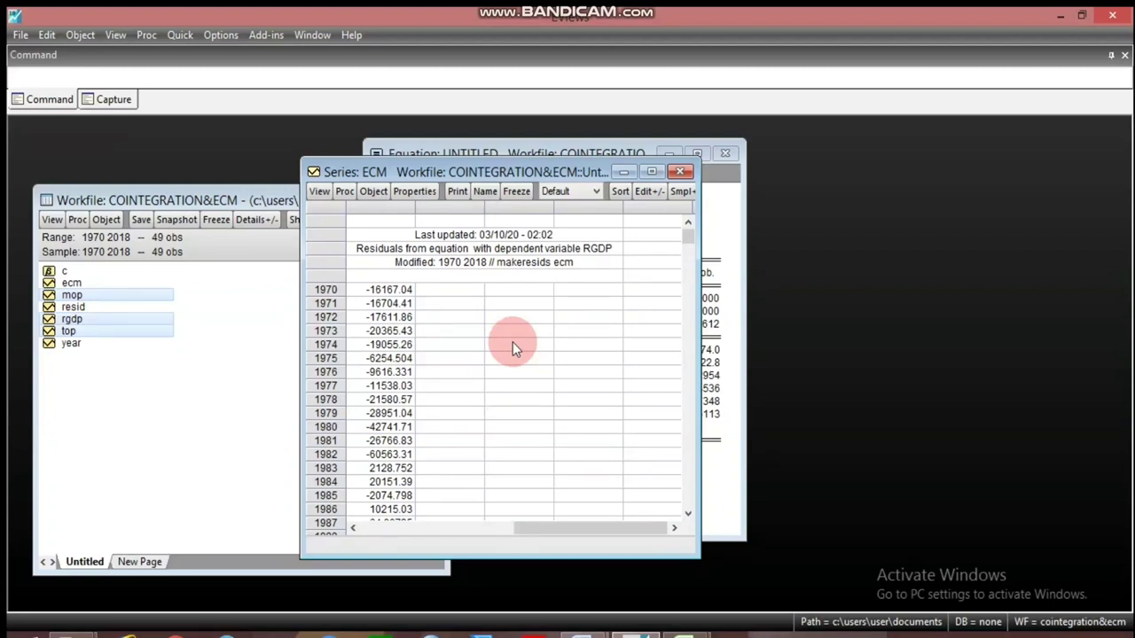
- Run an Augmented Dickey-Fuller test on ECM in level with intercept and compare its t-statistic with the 5% critical value
left_click(321, 194)
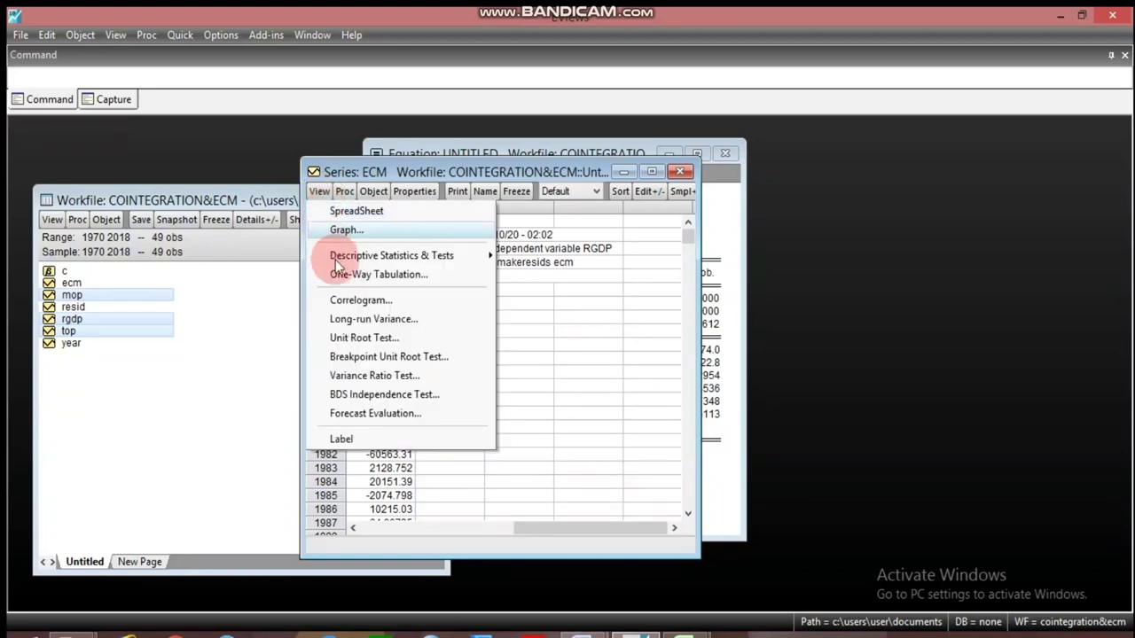
left_click(354, 339)
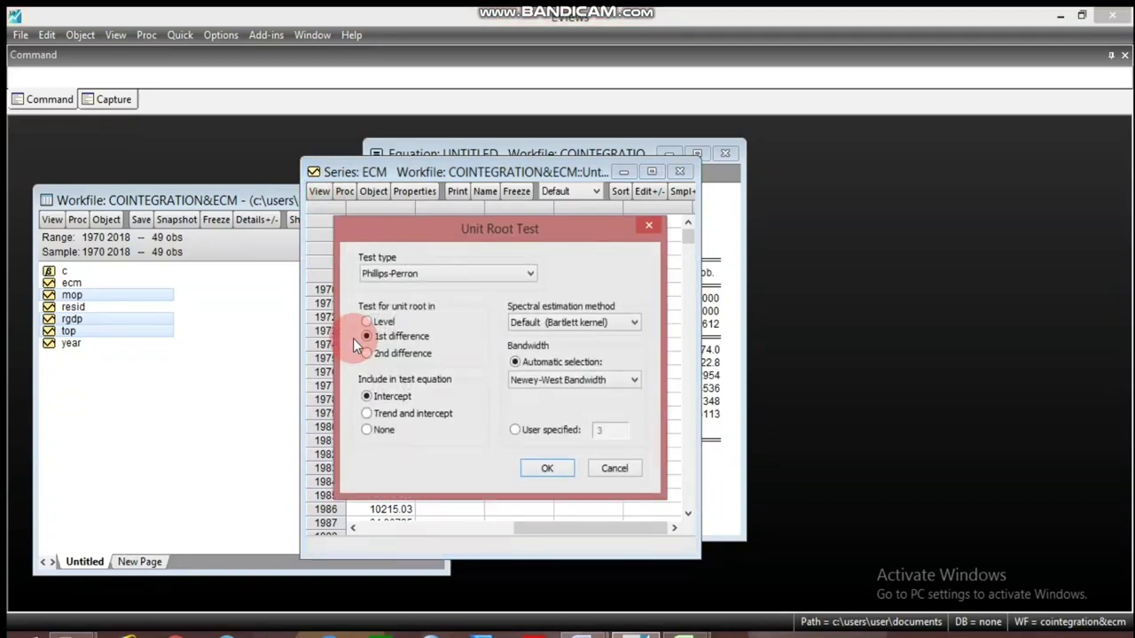
left_click(401, 274)
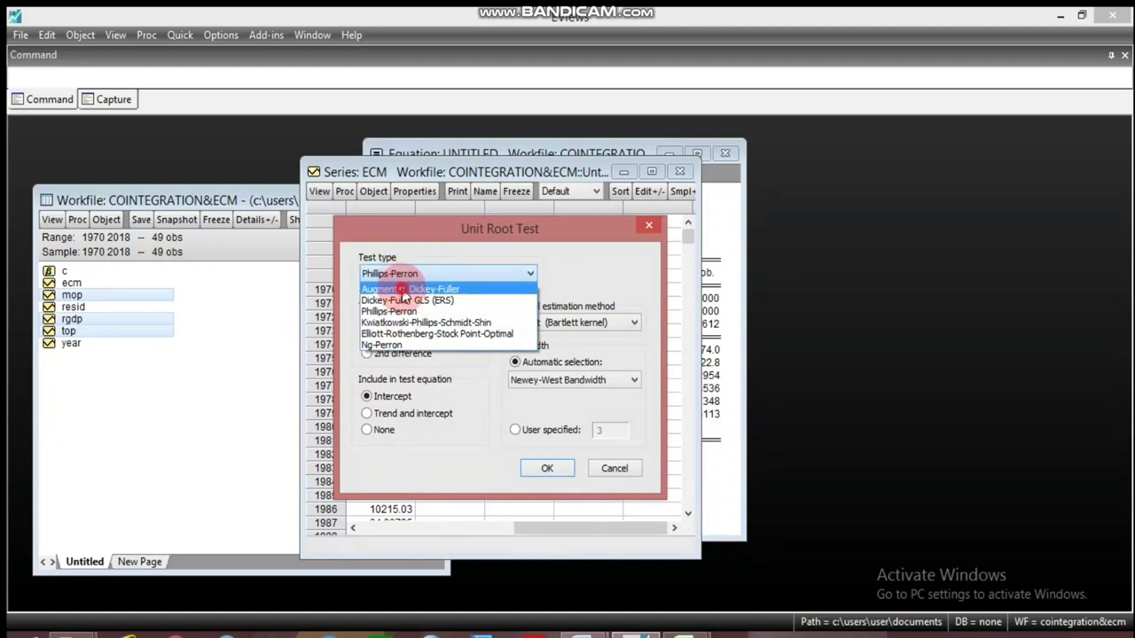
left_click(394, 288)
left_click(369, 323)
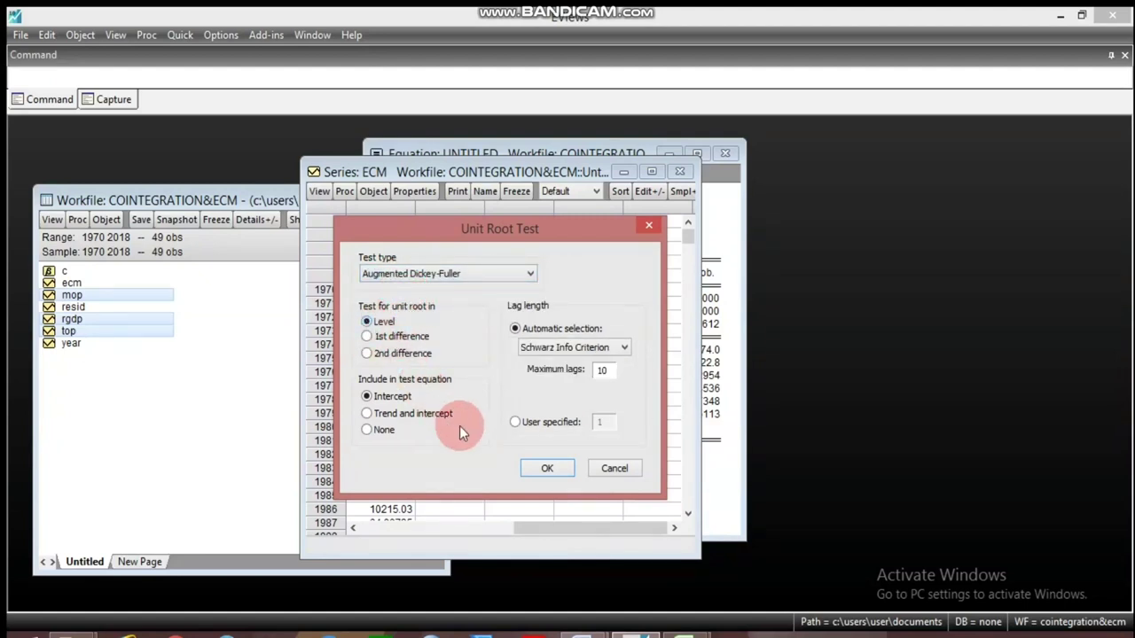
left_click(544, 470)
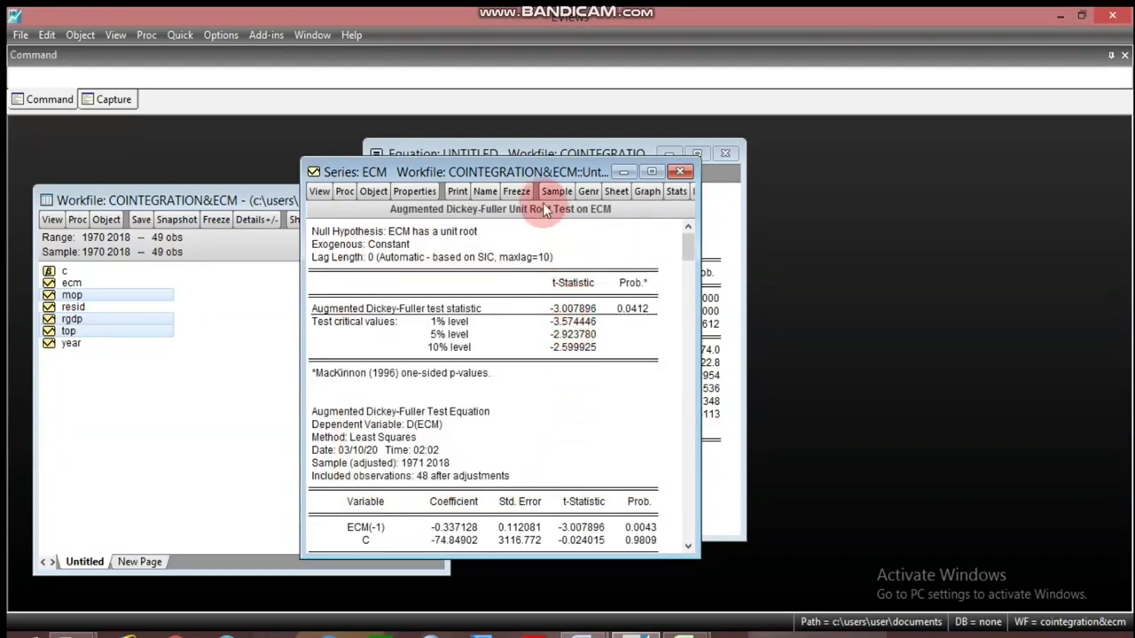
left_click_drag(534, 173, 476, 163)
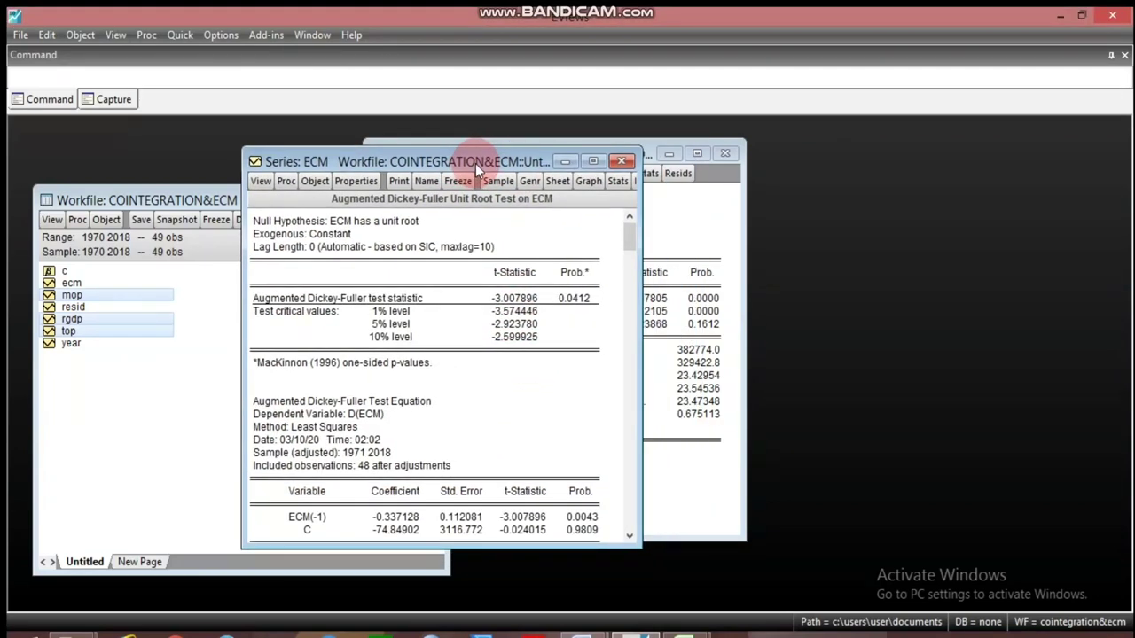
left_click(514, 325)
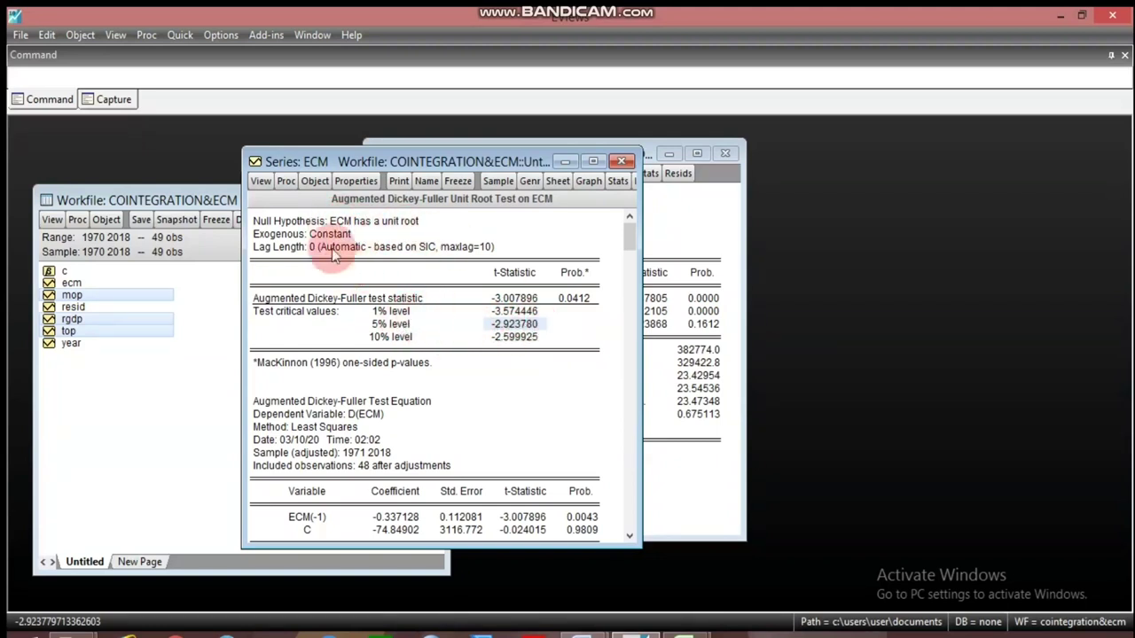
- Run a Phillips-Perron unit root test on ECM in level with intercept, check its statistic, and close the series
left_click(260, 181)
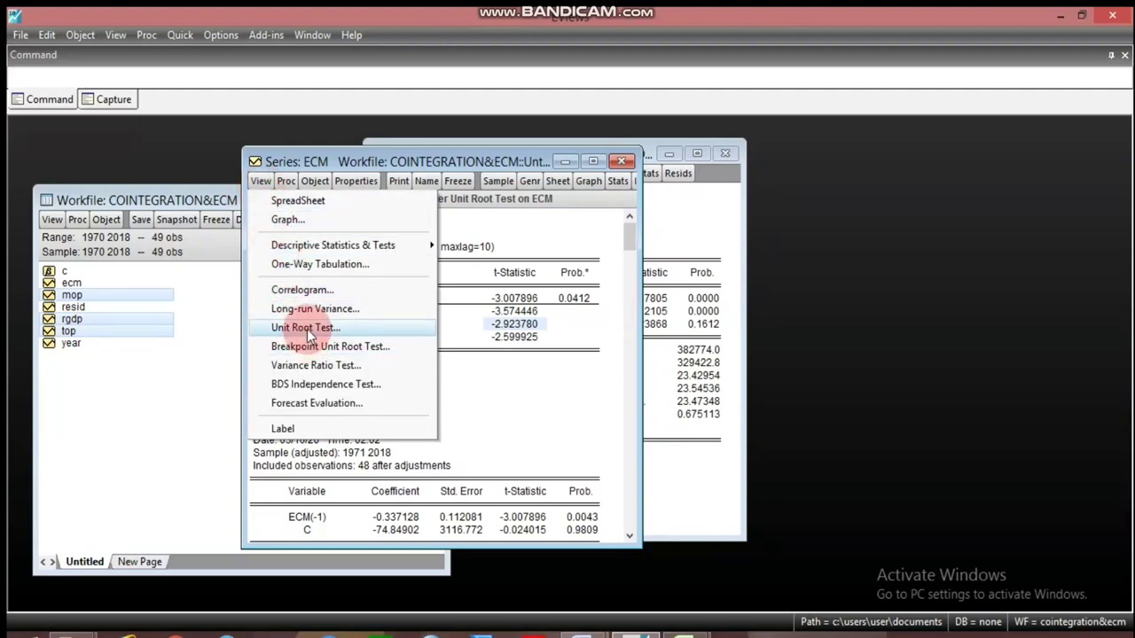
left_click(306, 328)
left_click(365, 260)
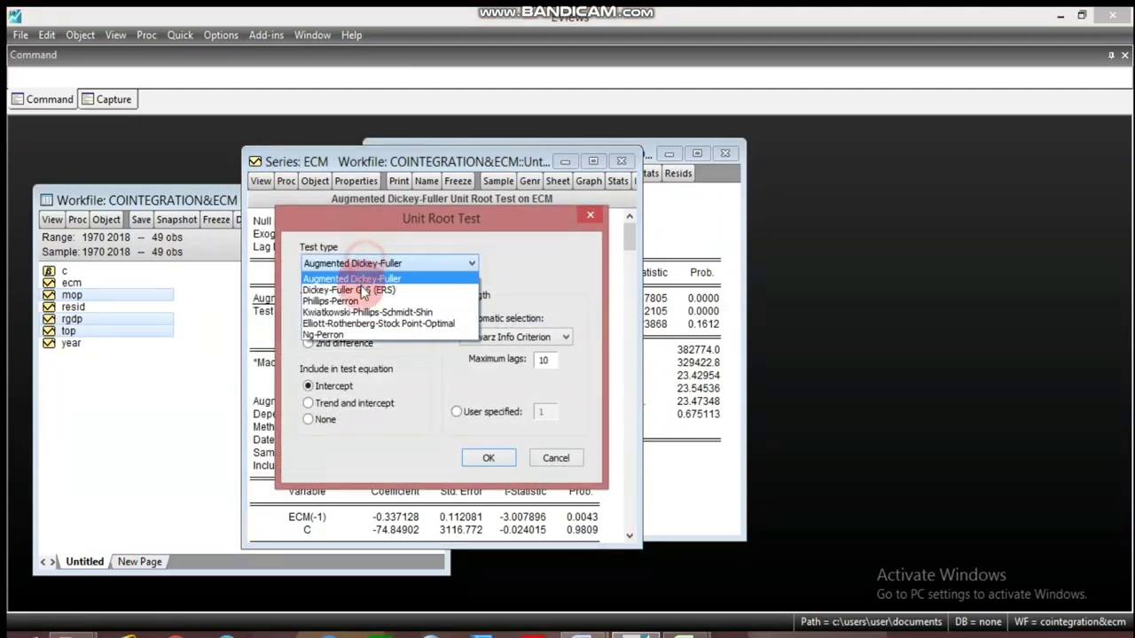
left_click(359, 298)
left_click(521, 497)
left_click(488, 457)
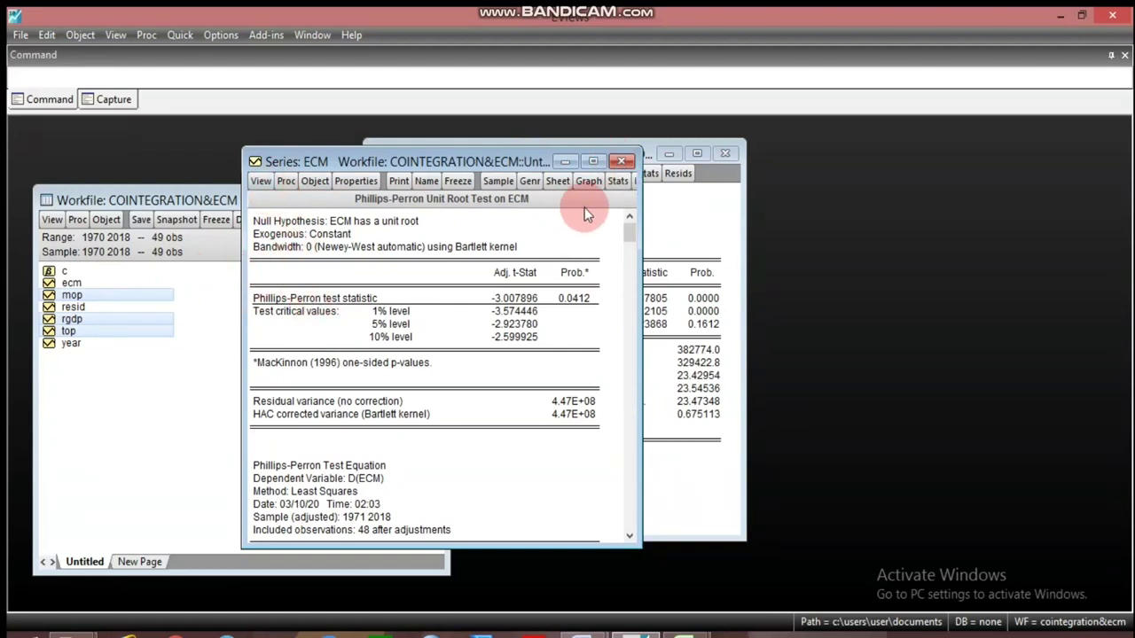
left_click(622, 166)
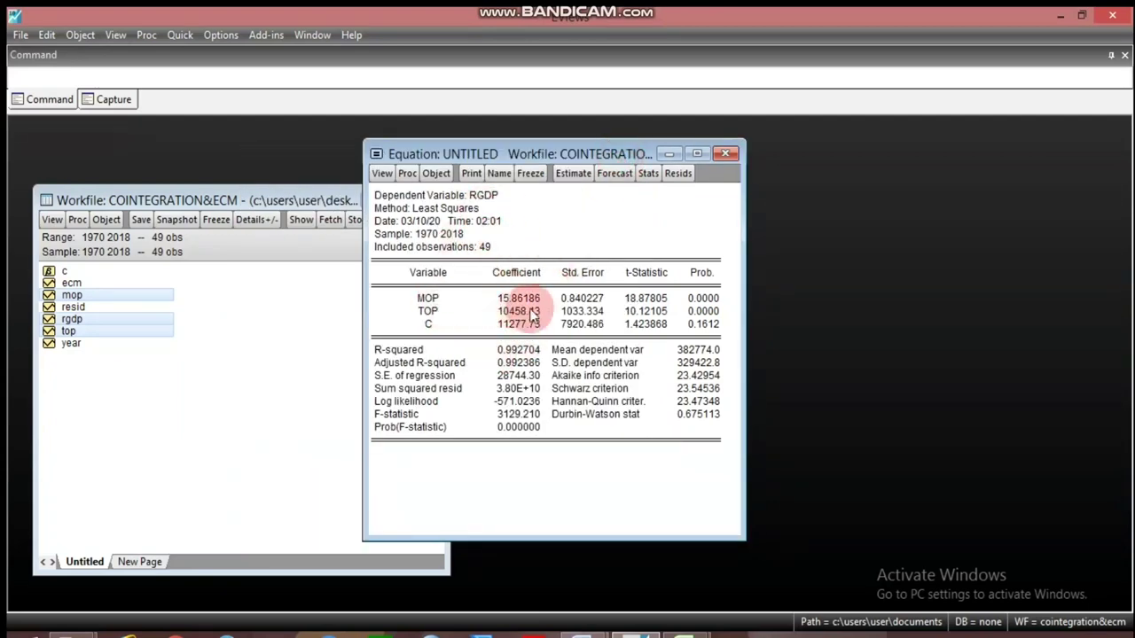
- Compare the R-squared of the long-run RGDP equation with its Durbin-Watson statistic
left_click_drag(525, 153, 330, 169)
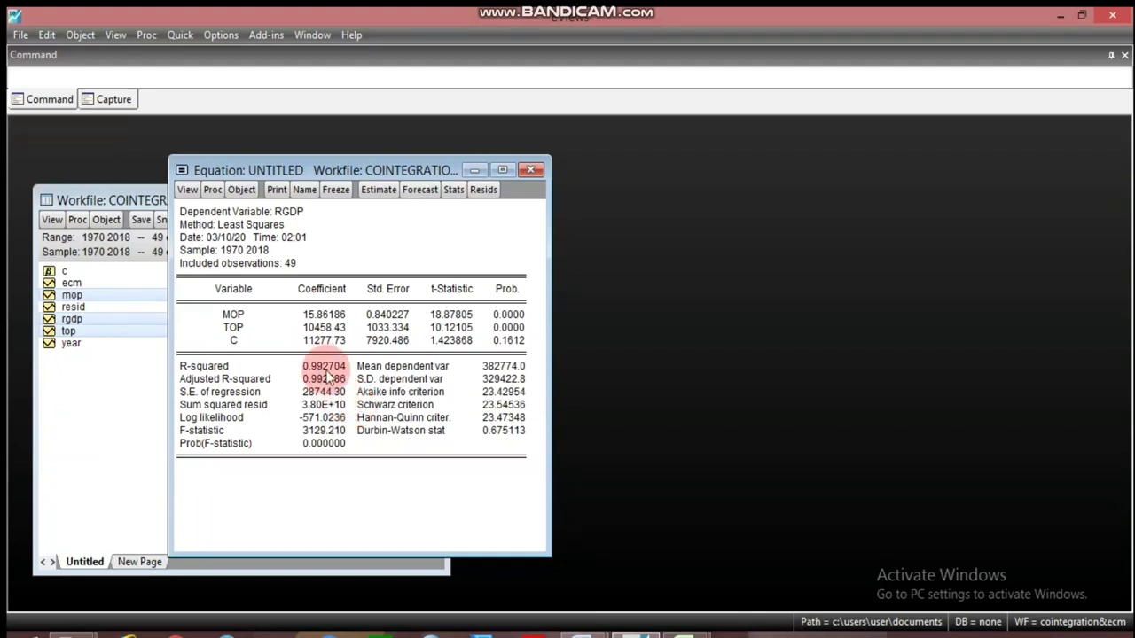
left_click(494, 434)
left_click(310, 367)
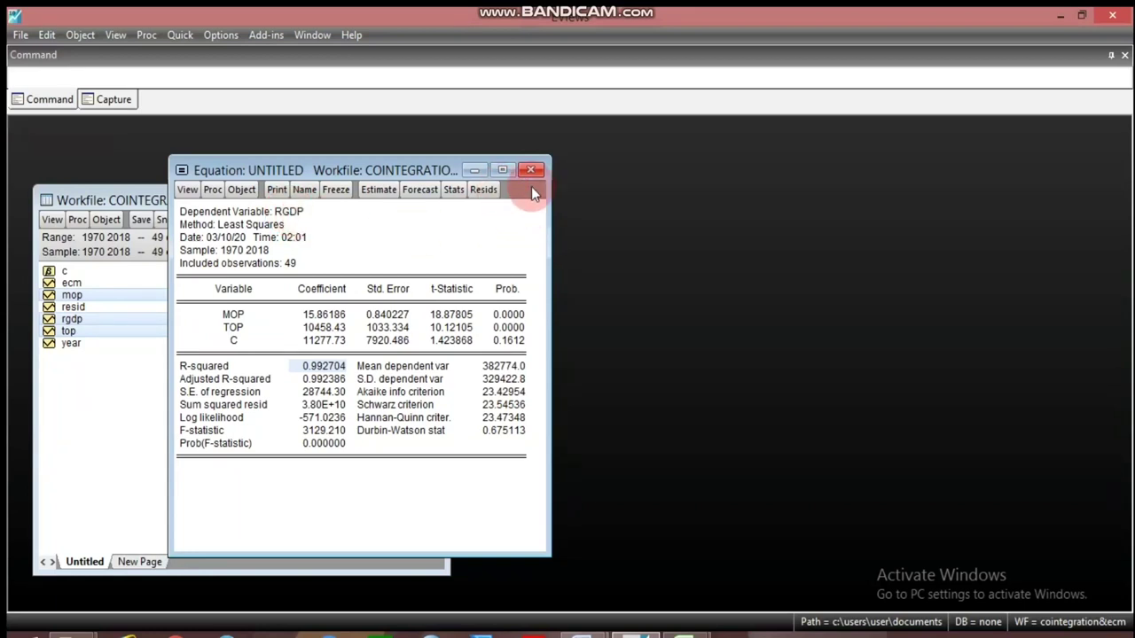
- Name the long-run RGDP equation eq01 and close it
left_click(305, 190)
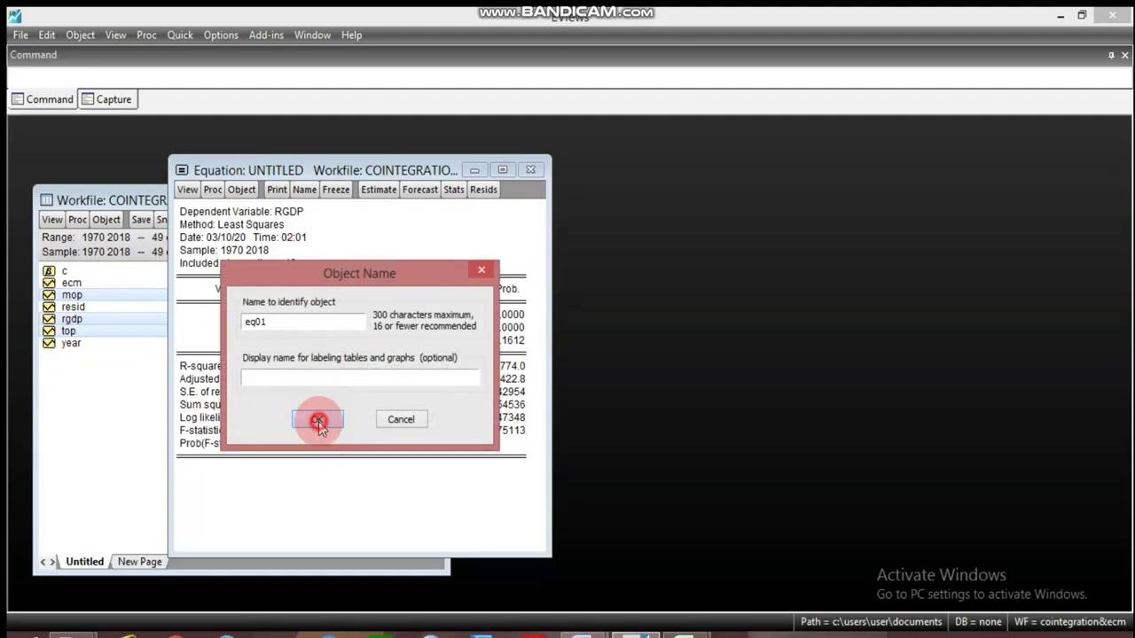
left_click(321, 412)
left_click(528, 174)
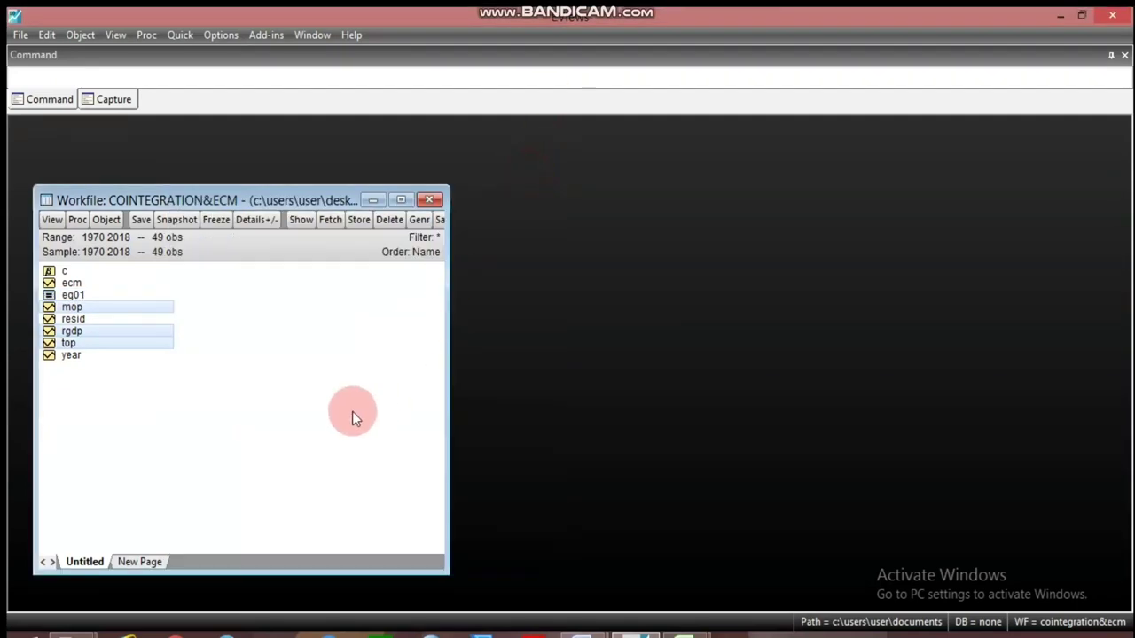
left_click(299, 459)
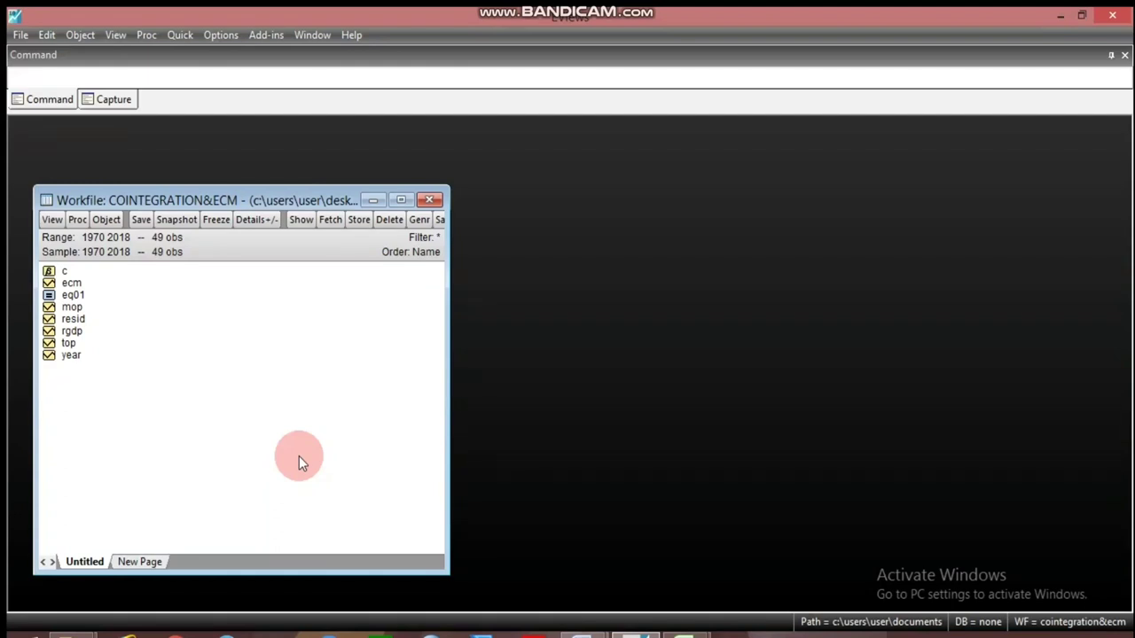
left_click(158, 351)
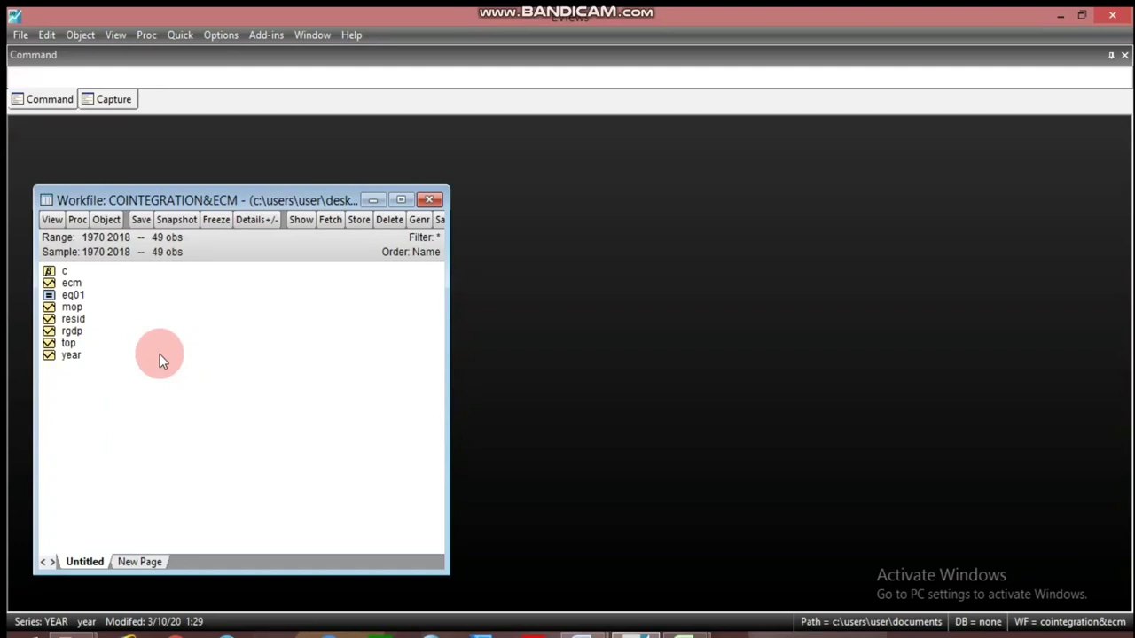
left_click(83, 321)
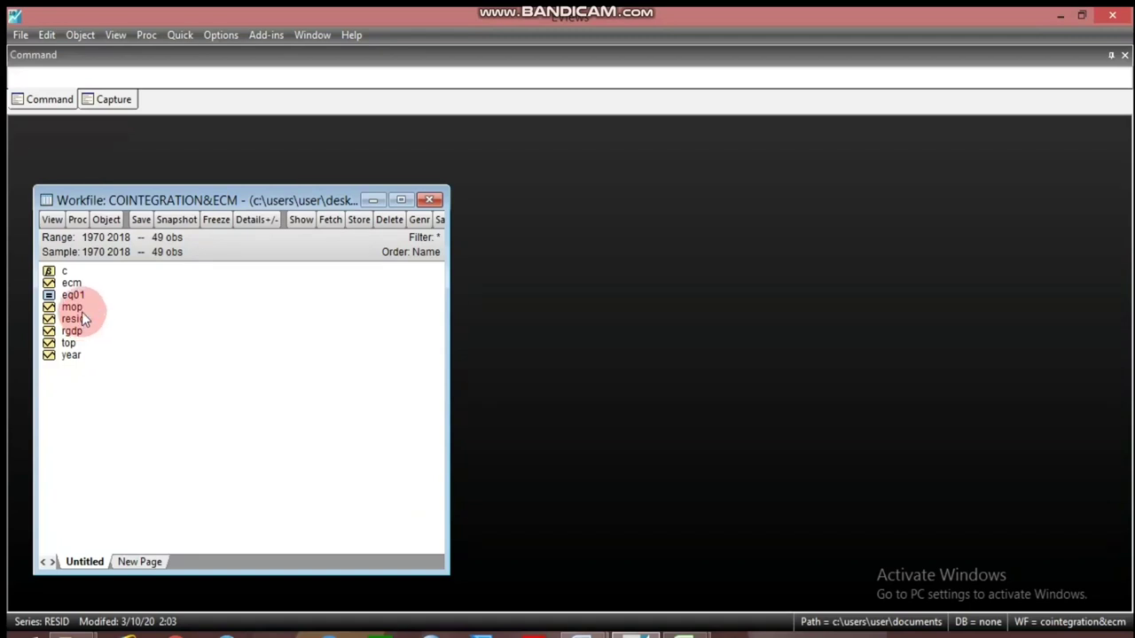
left_click(80, 308)
left_click(104, 403)
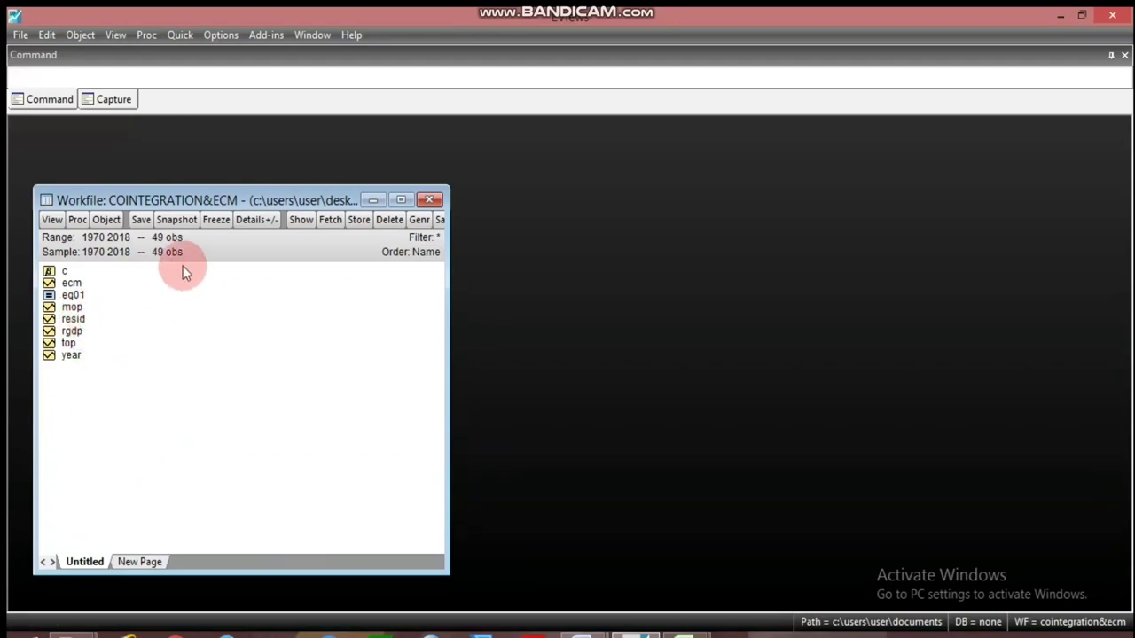
left_click(85, 310)
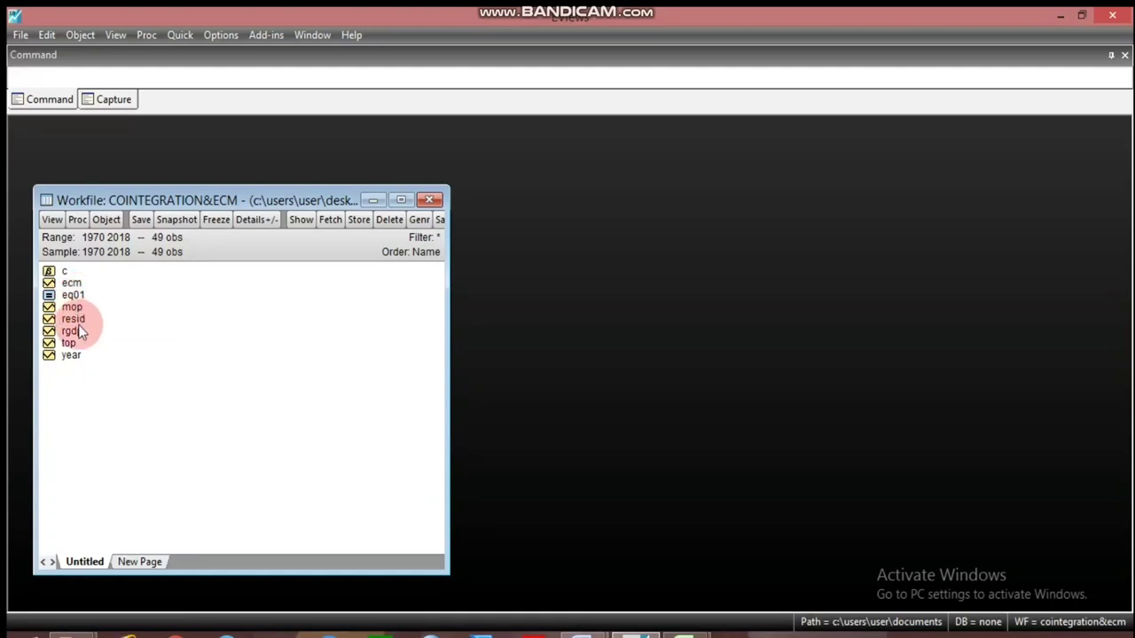
- Open the series rgdp, mop and top together as a group
left_click(76, 308)
left_click(73, 343, "ctrl")
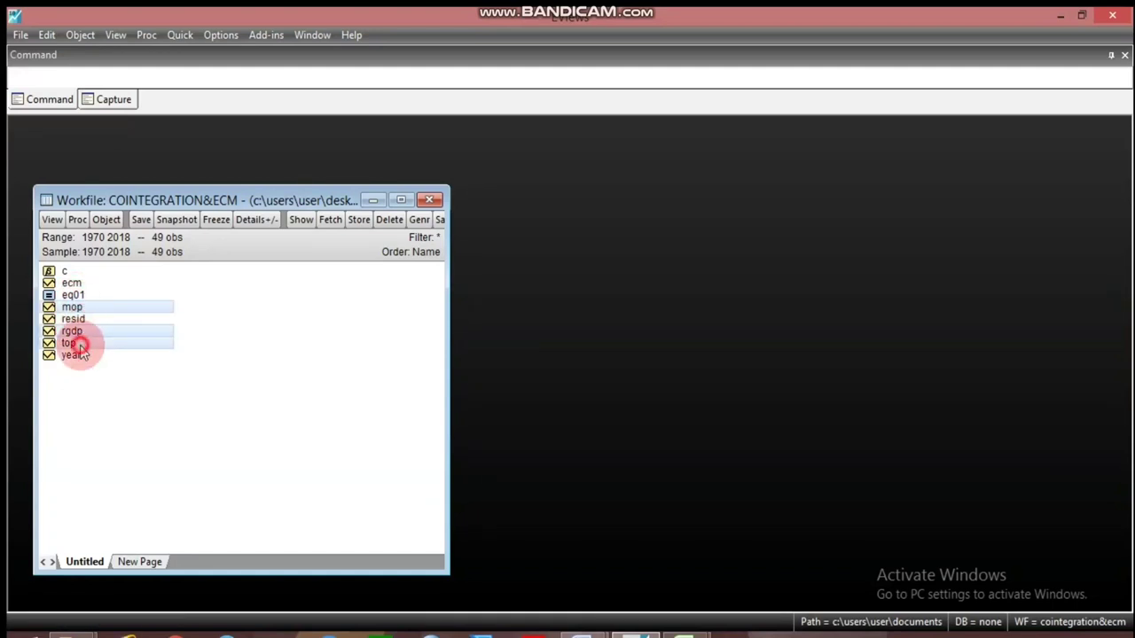
right_click(73, 345)
mouse_move(255, 356)
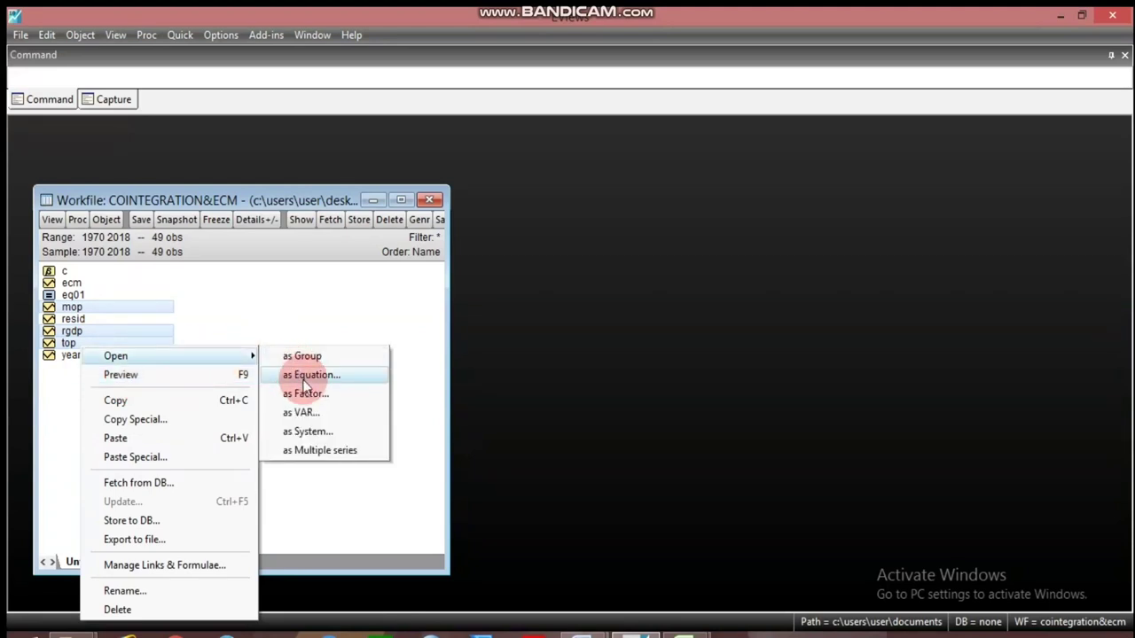
left_click(302, 356)
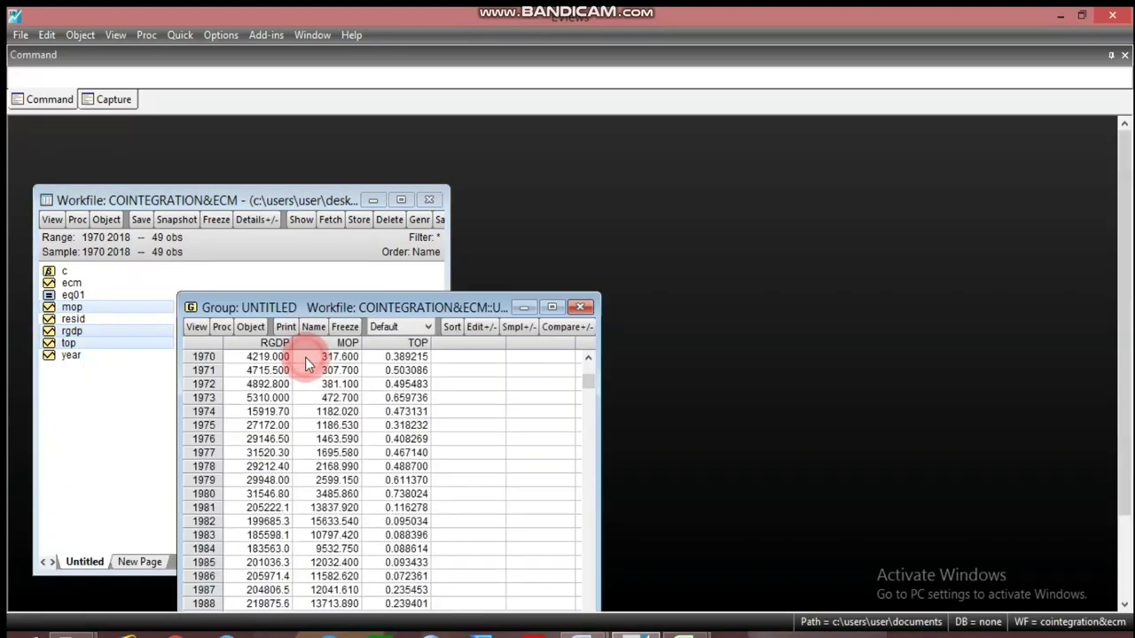
- Run a Johansen system cointegration test on the group with intercept (no trend) in CE and test VAR, lag intervals 1 2 and MHM size 0.05
left_click(197, 327)
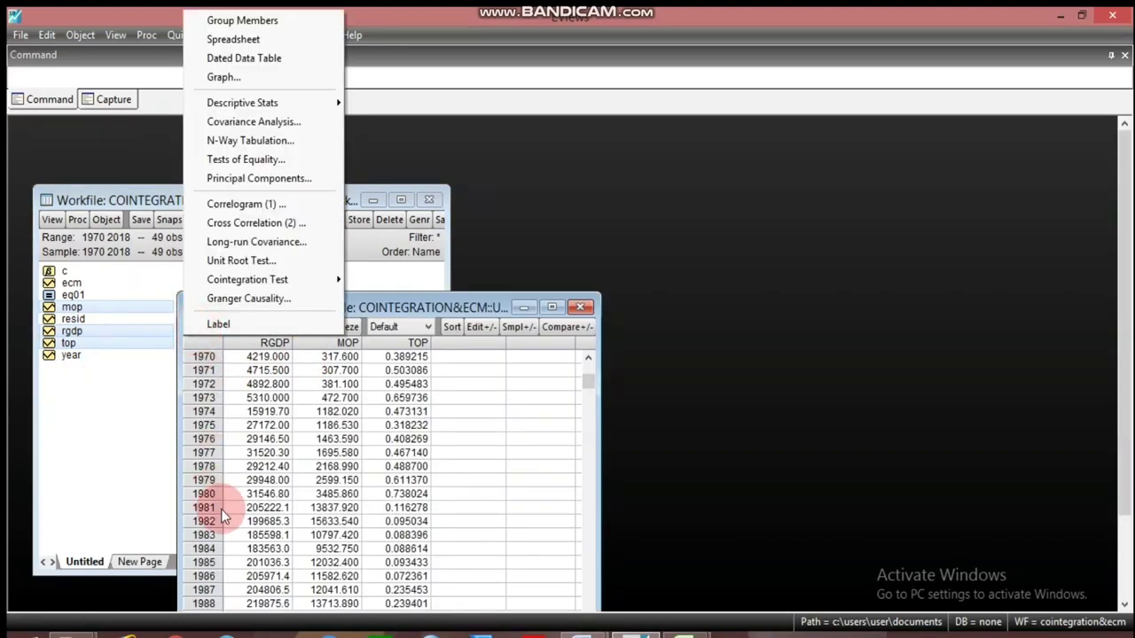
mouse_move(284, 282)
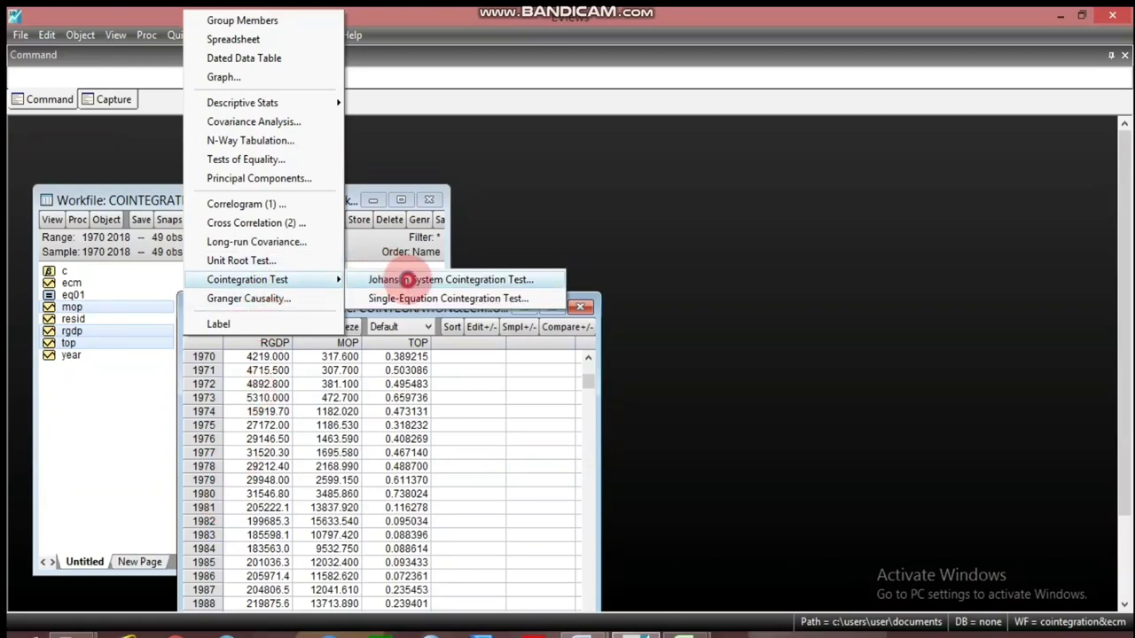
left_click(410, 282)
left_click_drag(403, 310, 678, 209)
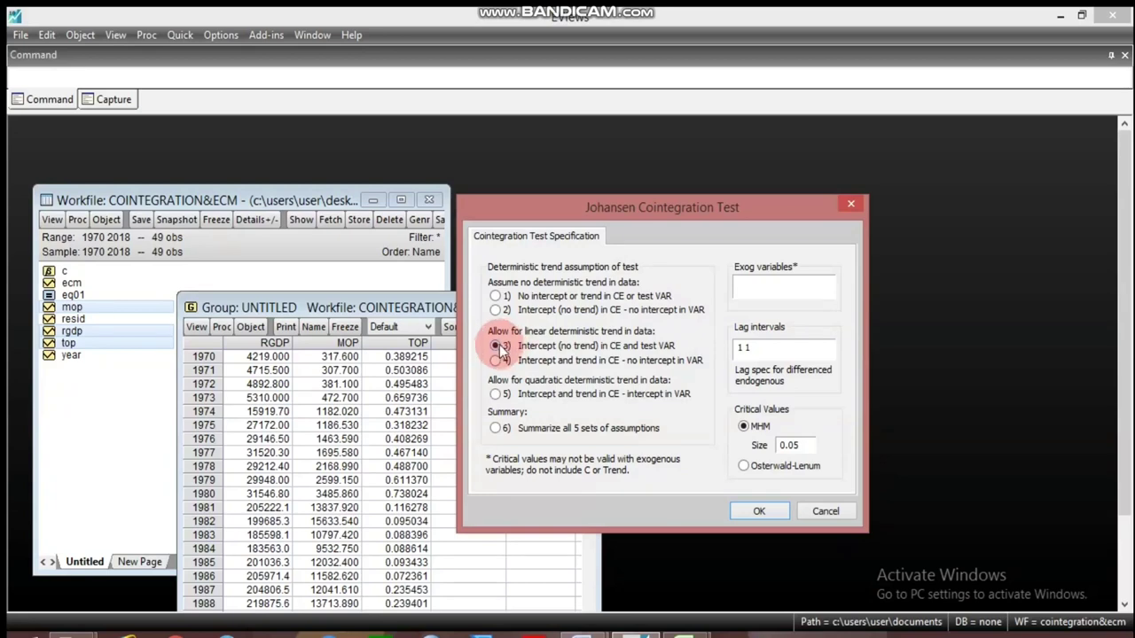
left_click(747, 347)
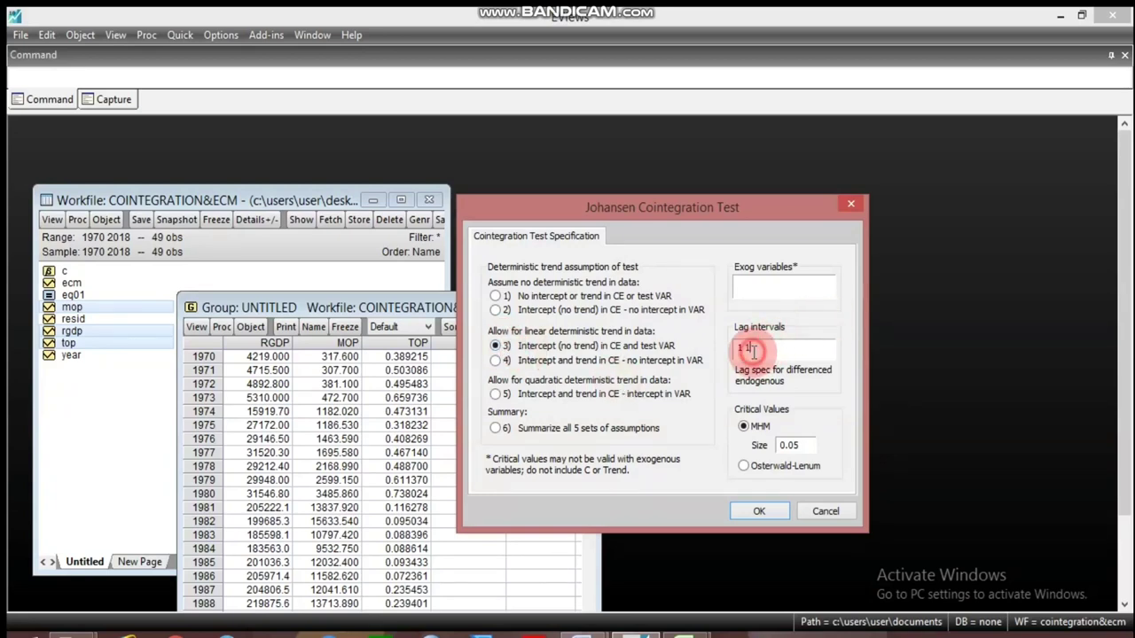
key("BackSpace")
type("2")
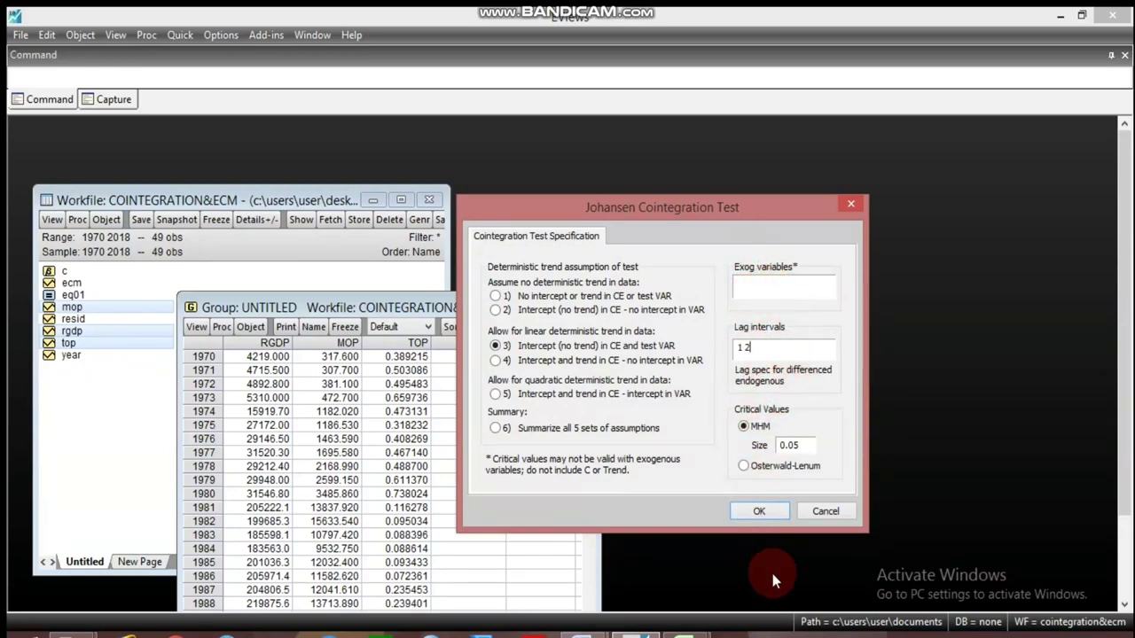
left_click(756, 514)
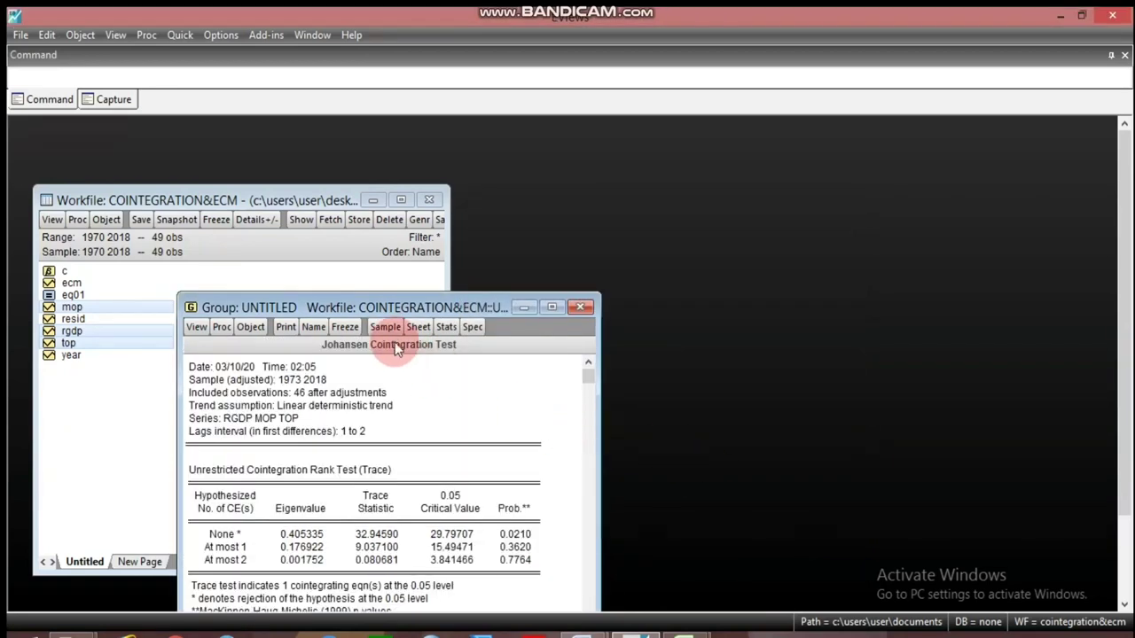
- Examine the trace and maximum eigenvalue rank tests in the Johansen cointegration output, along with the tested series
left_click_drag(386, 307, 608, 153)
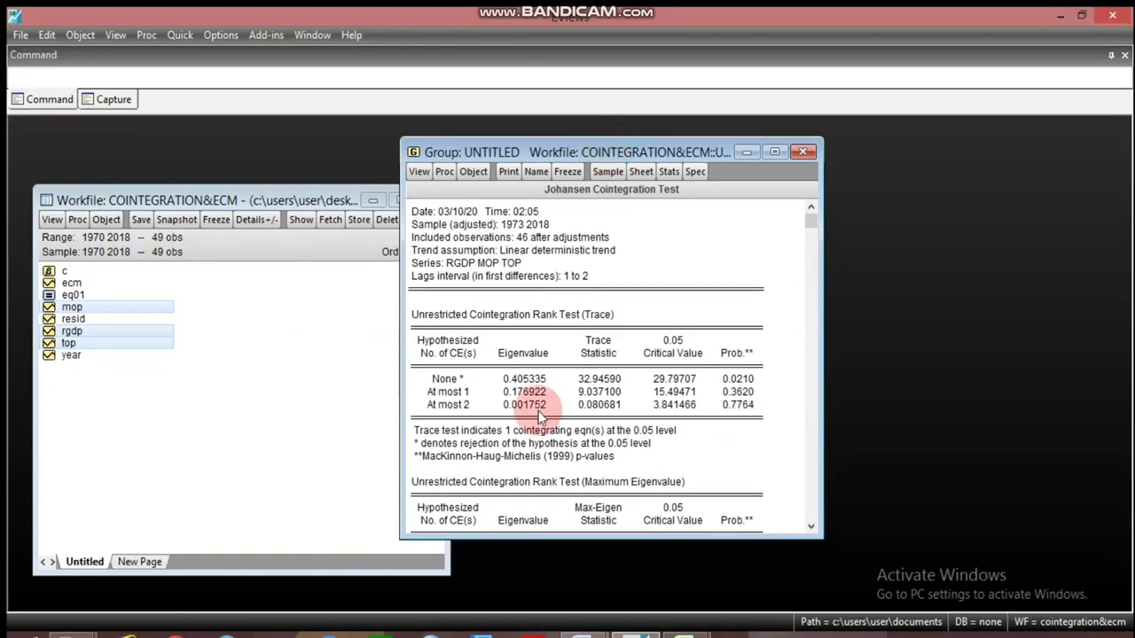
left_click(456, 433)
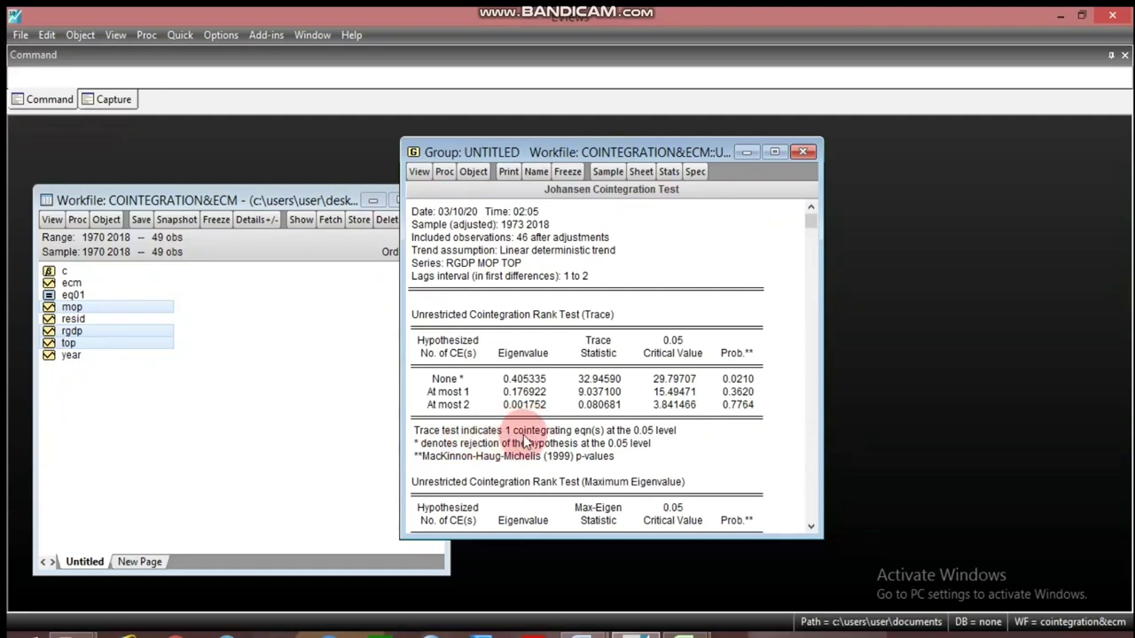
left_click(809, 530)
left_click(809, 530)
left_click(810, 530)
left_click(810, 530)
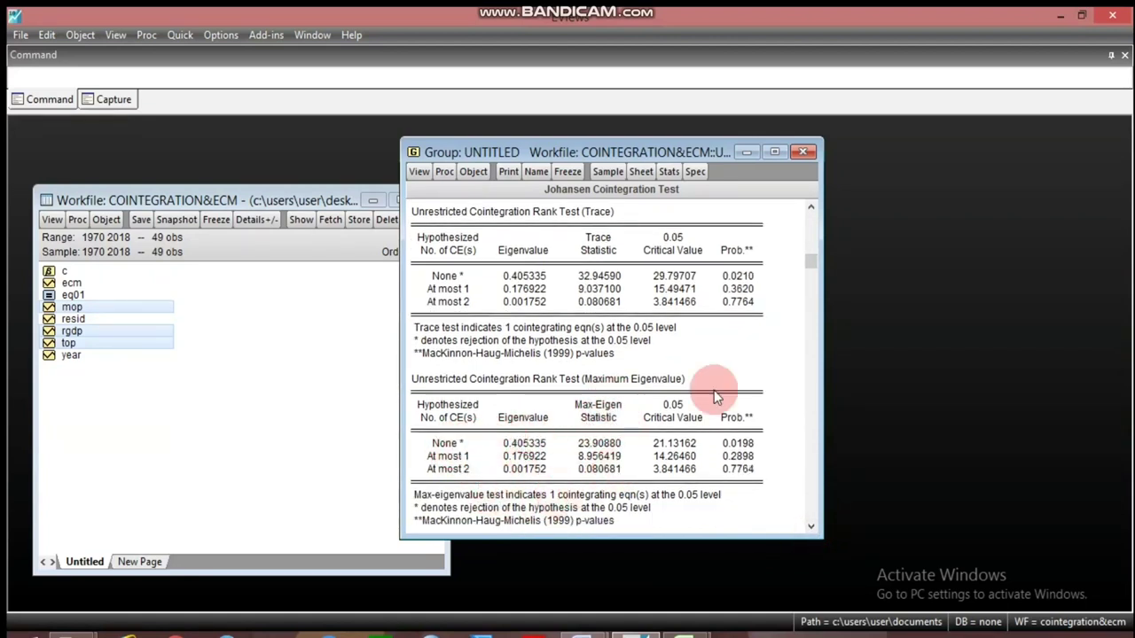
left_click_drag(813, 262, 814, 215)
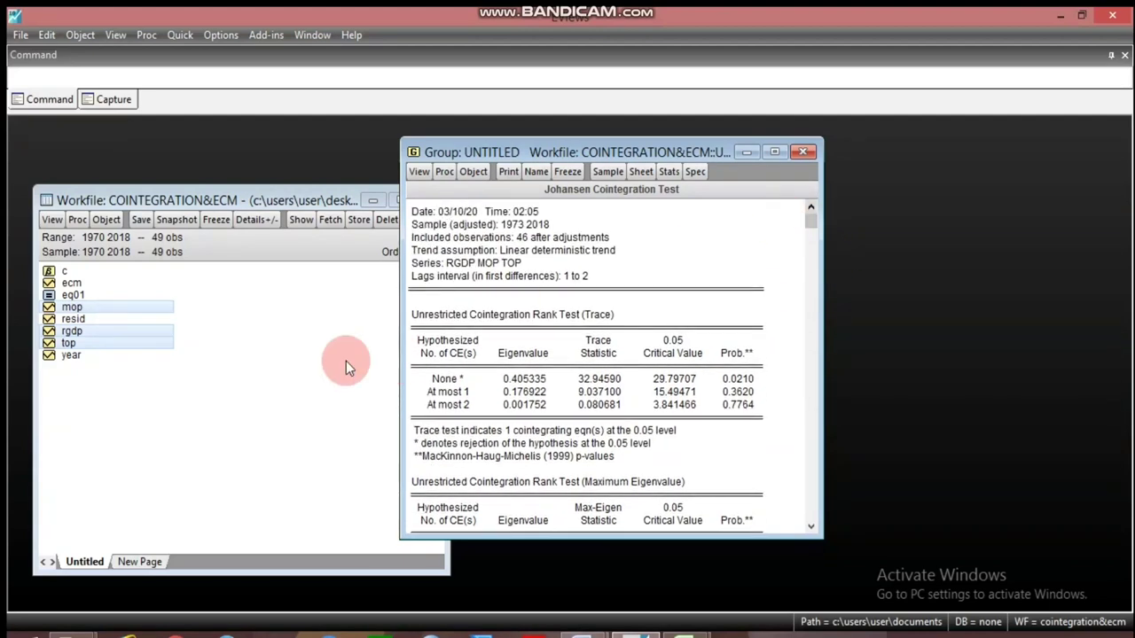
left_click(462, 266)
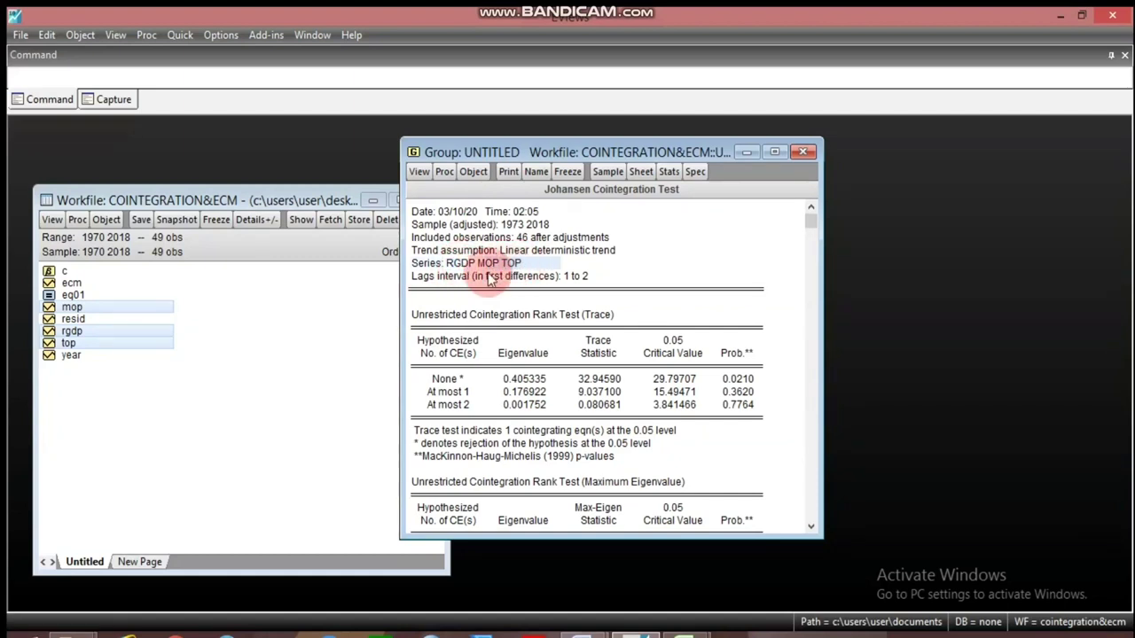
left_click(472, 266)
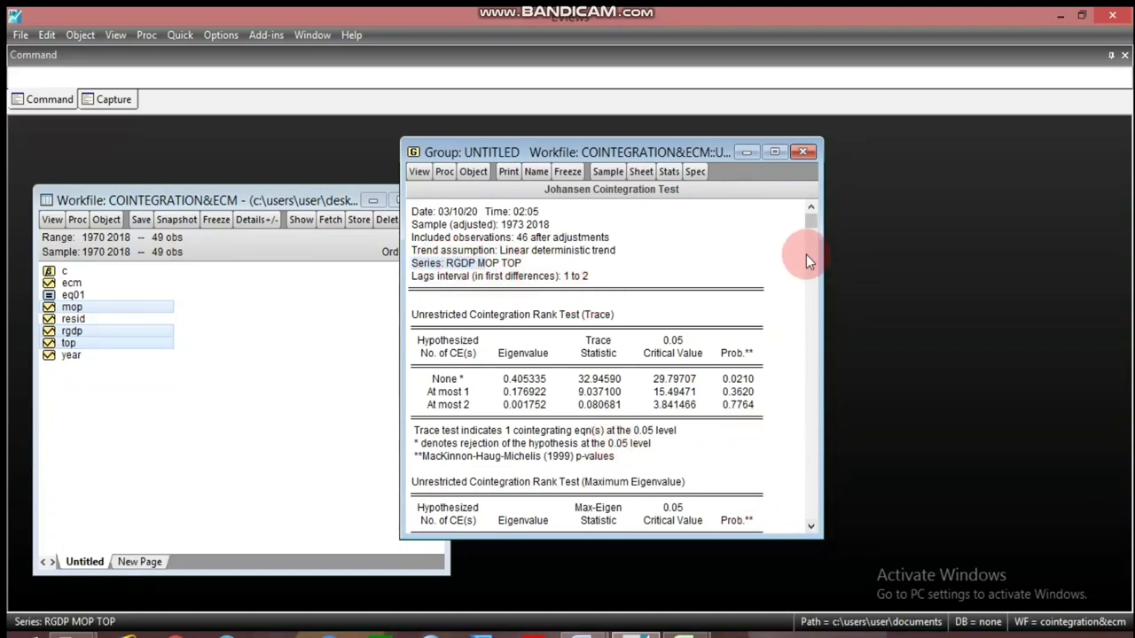
- Read the normalized cointegrating coefficients of RGDP, MOP and TOP for the one-cointegrating-equation case
left_click_drag(809, 224, 811, 278)
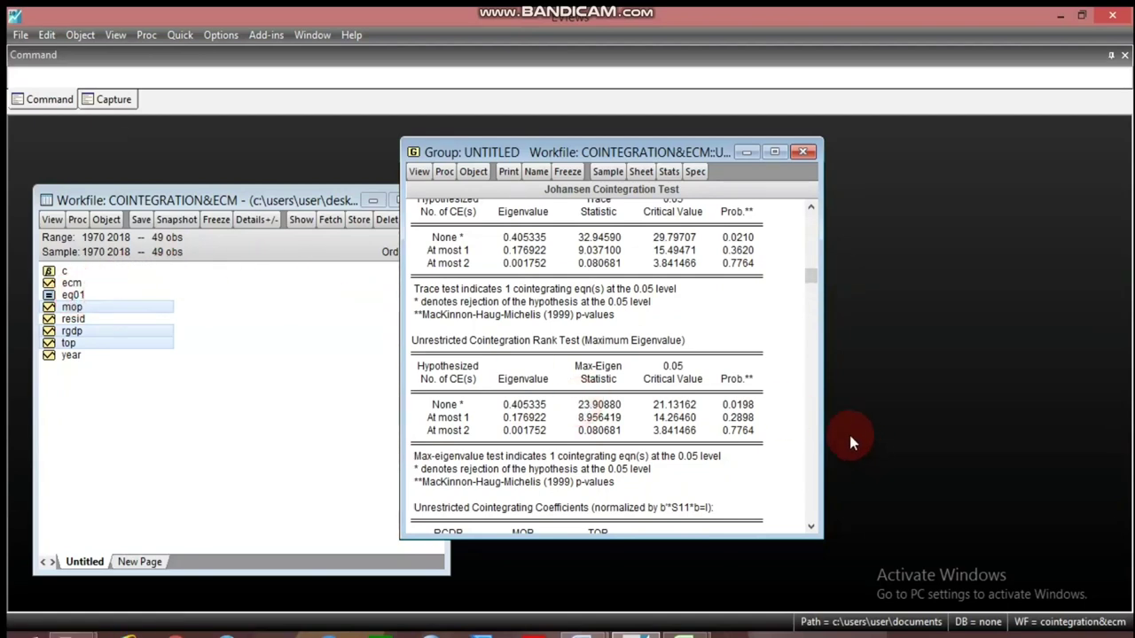
left_click(811, 527)
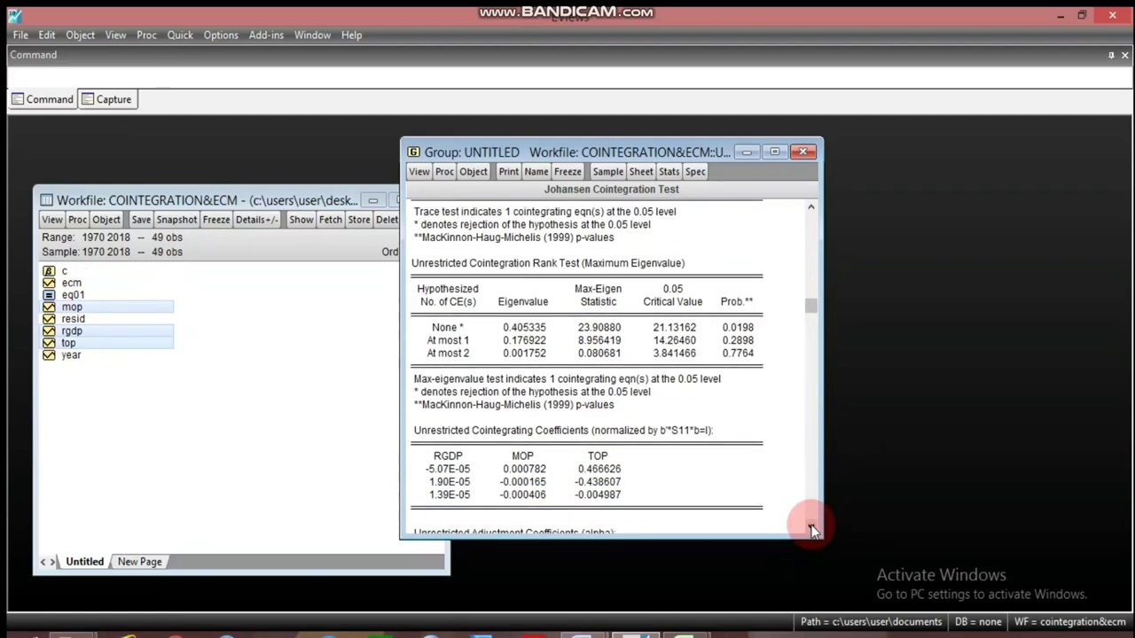
left_click_drag(811, 527, 812, 526)
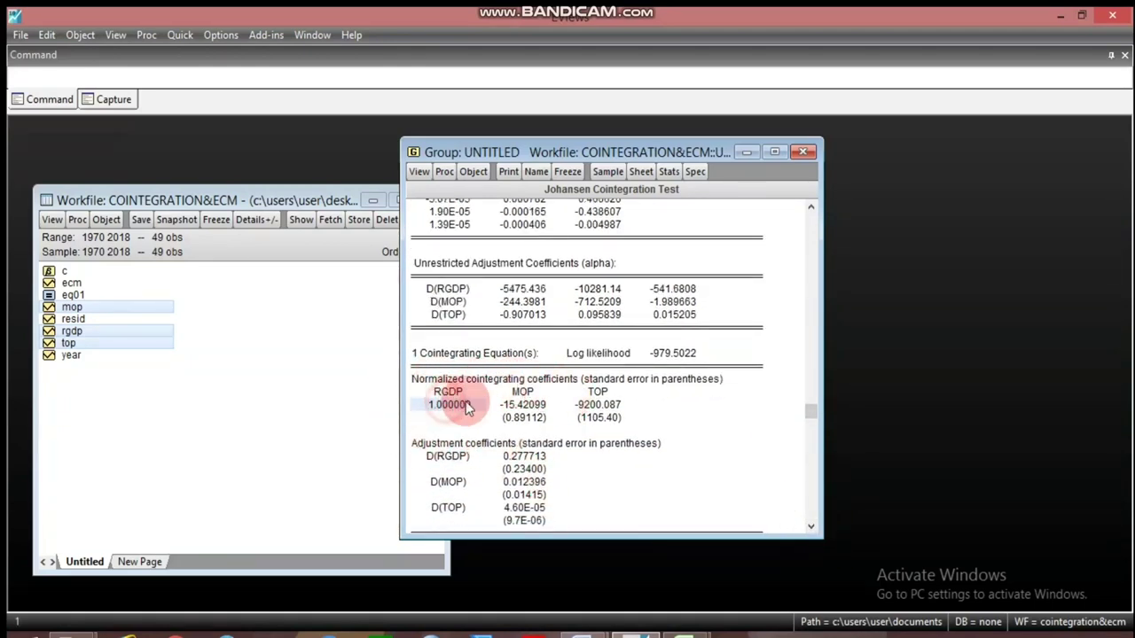
left_click(521, 407)
left_click(606, 409)
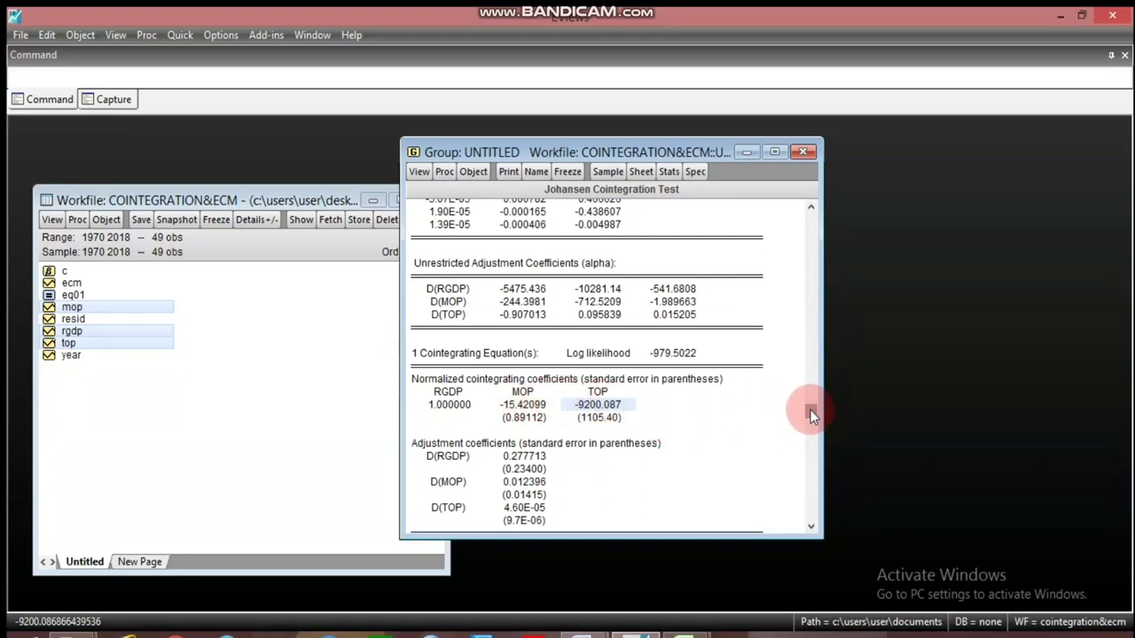
- Close the untitled group holding the Johansen test and confirm its deletion
mouse_move(810, 410)
left_mouse_down()
mouse_move(806, 220)
mouse_move(808, 451)
mouse_move(816, 202)
left_mouse_up()
left_click(806, 152)
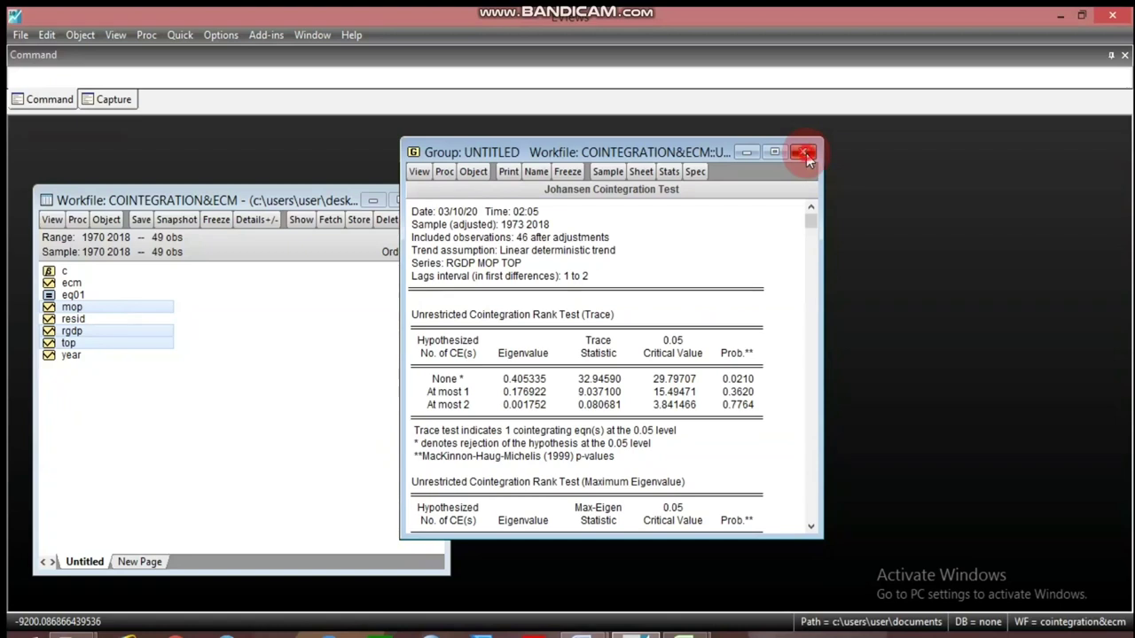
left_click(542, 359)
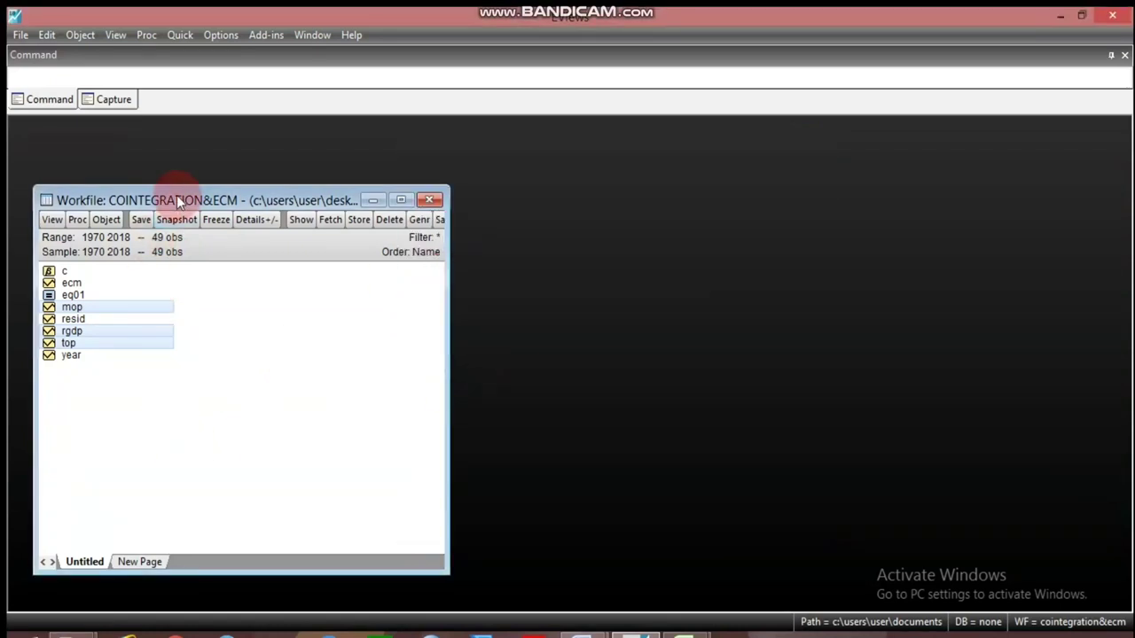
- Open the selected series rgdp, mop and top together as an equation
left_click_drag(177, 196, 326, 187)
left_click(346, 385)
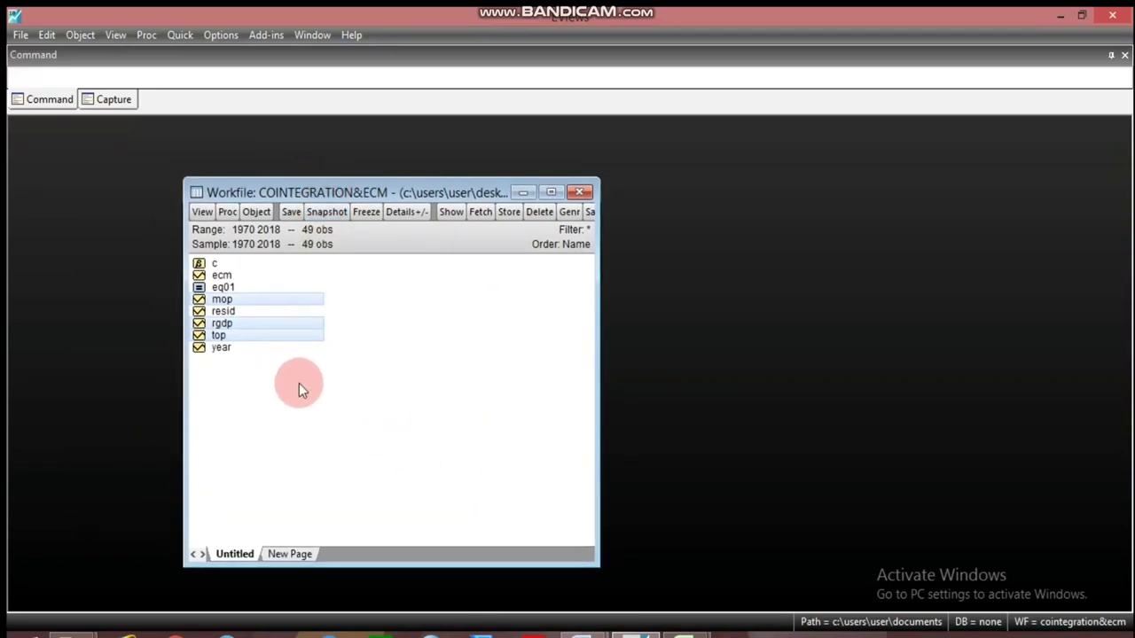
right_click(274, 337)
mouse_move(443, 343)
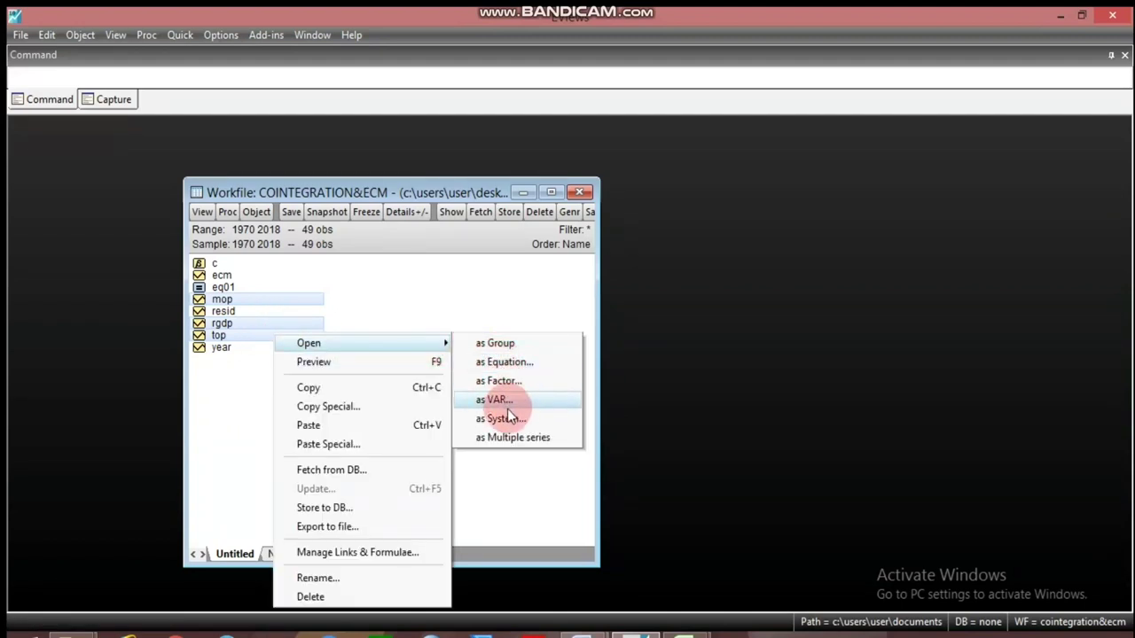
left_click(502, 362)
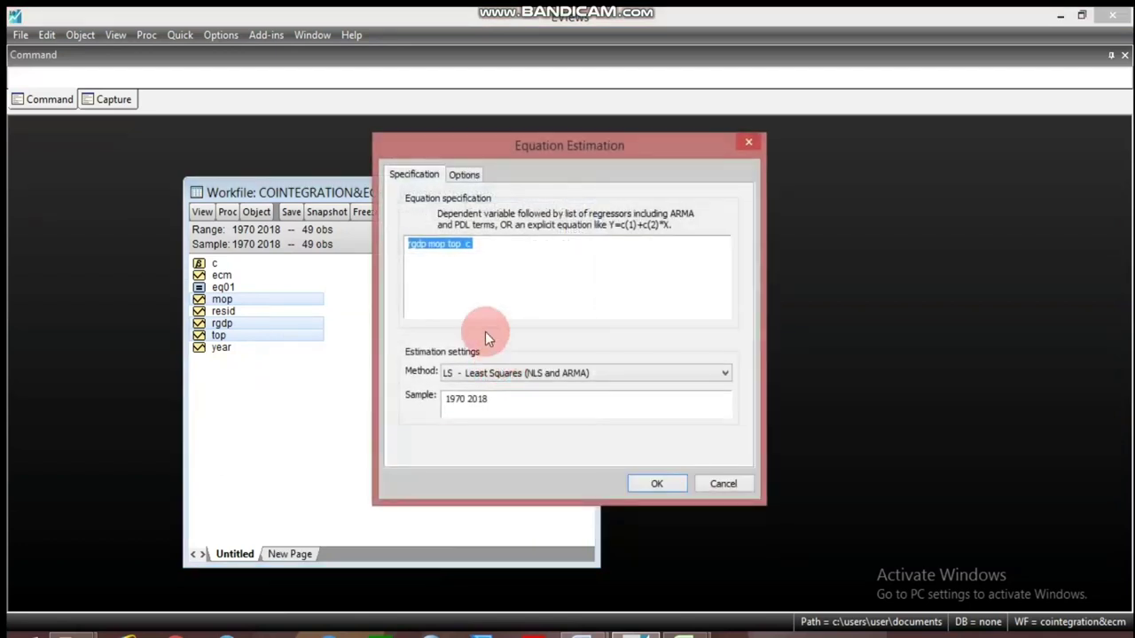
- Specify the error correction equation as d(rgdp) c d(mop) d(top) ecm(-1)
left_click(408, 244)
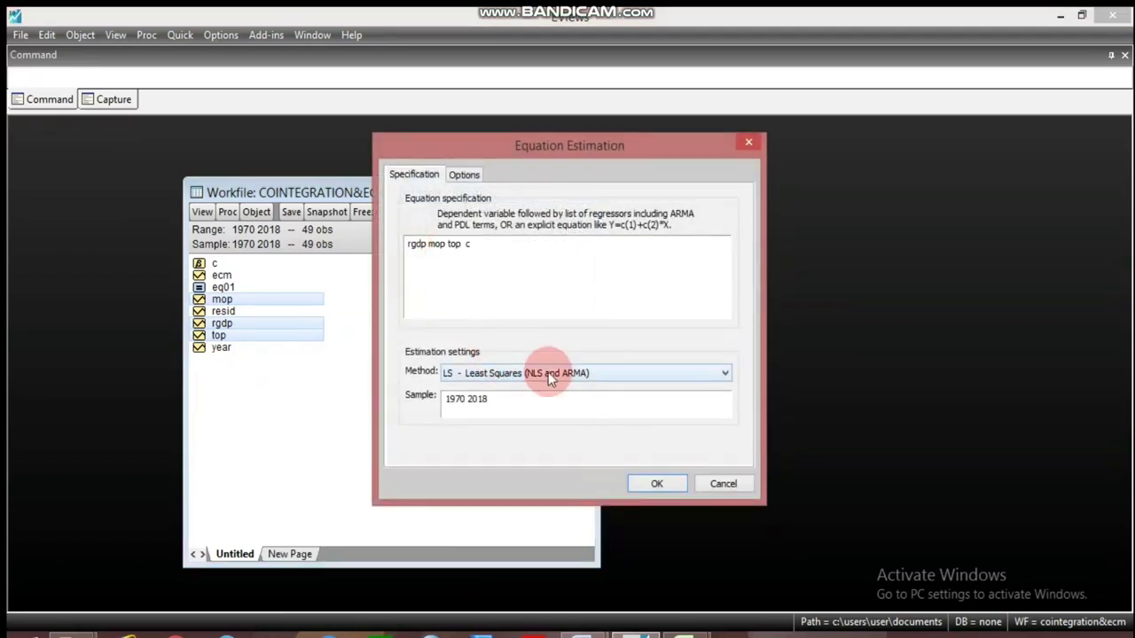
type("d(")
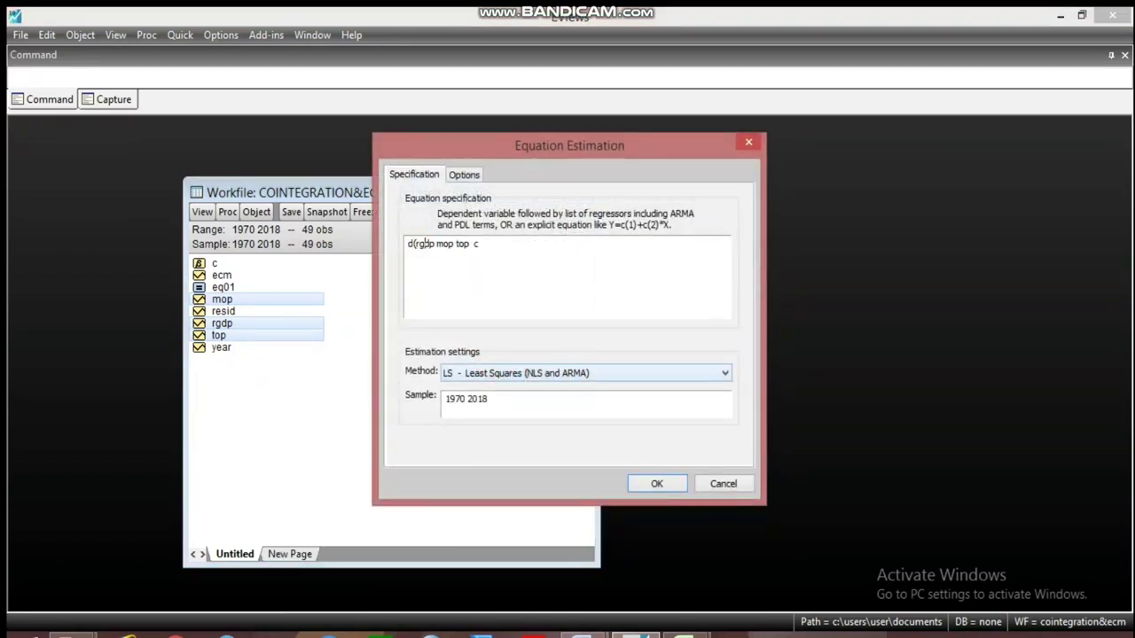
type(")(")
left_click(443, 244)
type("d")
left_click(466, 244)
type(")")
left_click(472, 243)
type("d(")
left_click(494, 243)
type(")")
key("BackSpace")
type("ecm(-1")
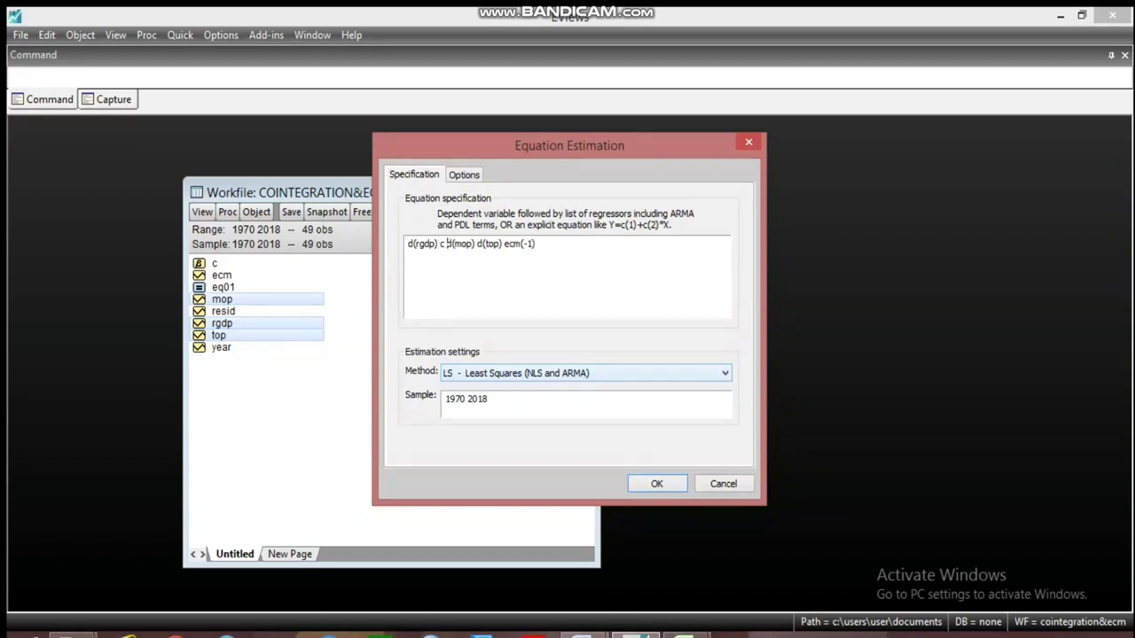
- Review the error correction specification and estimate it by least squares over the sample 1970 2018
left_click(577, 372)
left_click(432, 246)
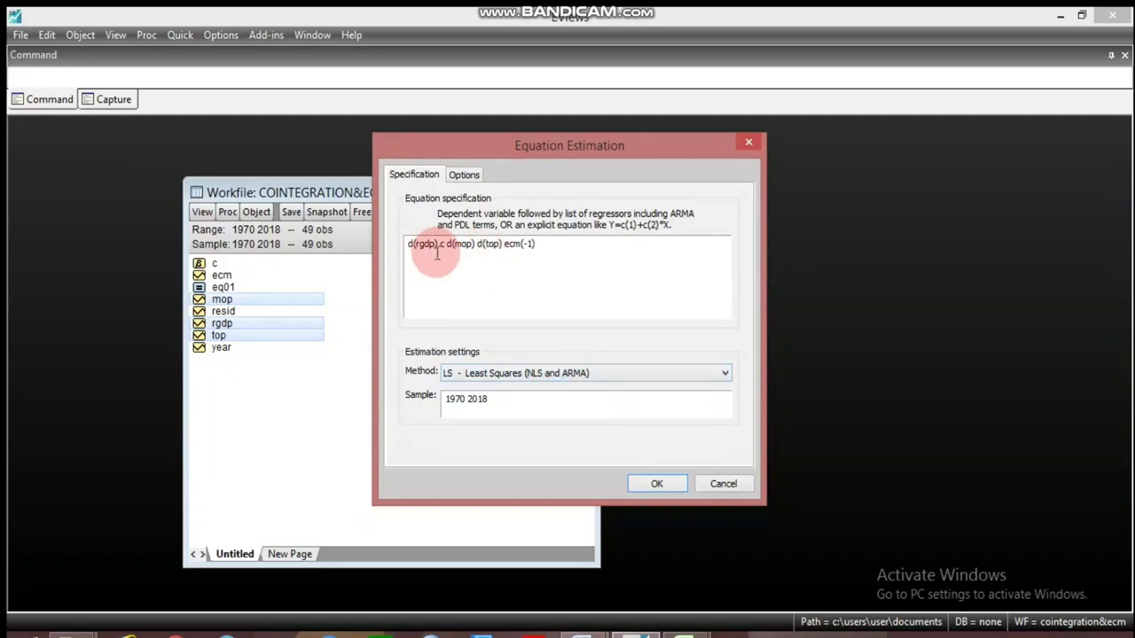
left_click(412, 246)
left_click_drag(409, 245, 544, 245)
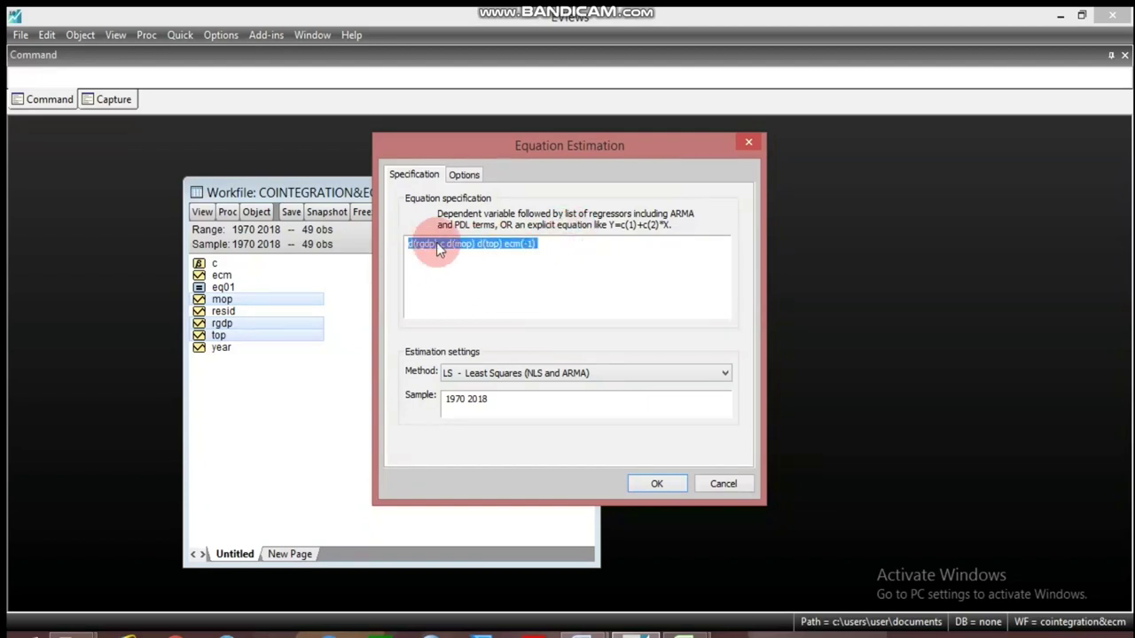
left_click(462, 275)
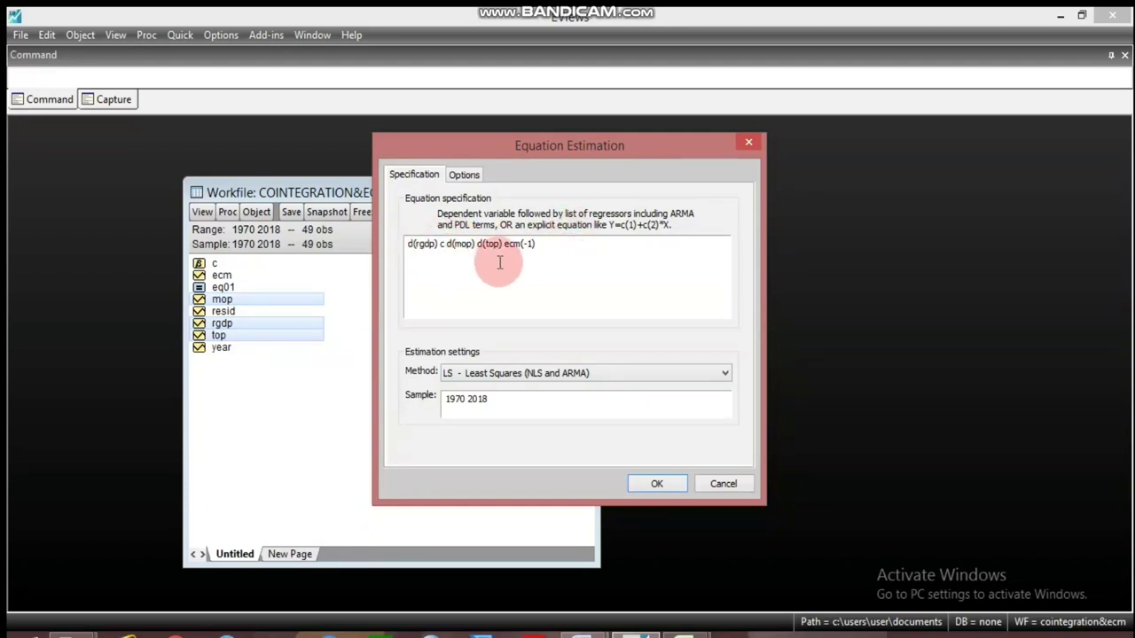
left_click(657, 486)
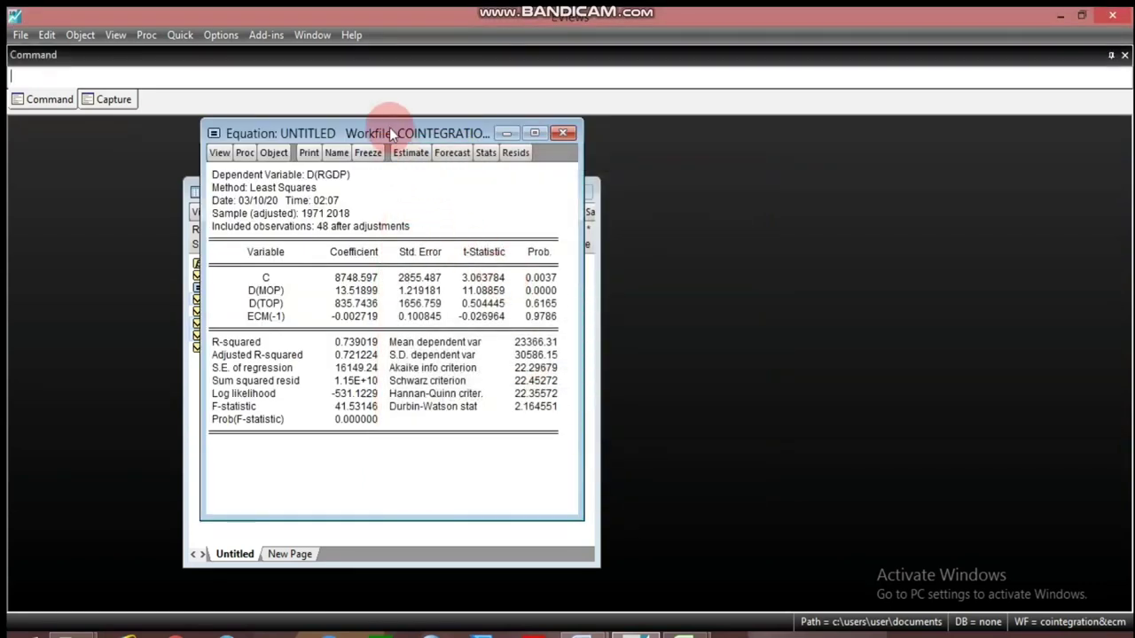
- Examine the D(MOP) and D(TOP) terms in the estimated D(RGDP) equation
left_click_drag(388, 150, 388, 165)
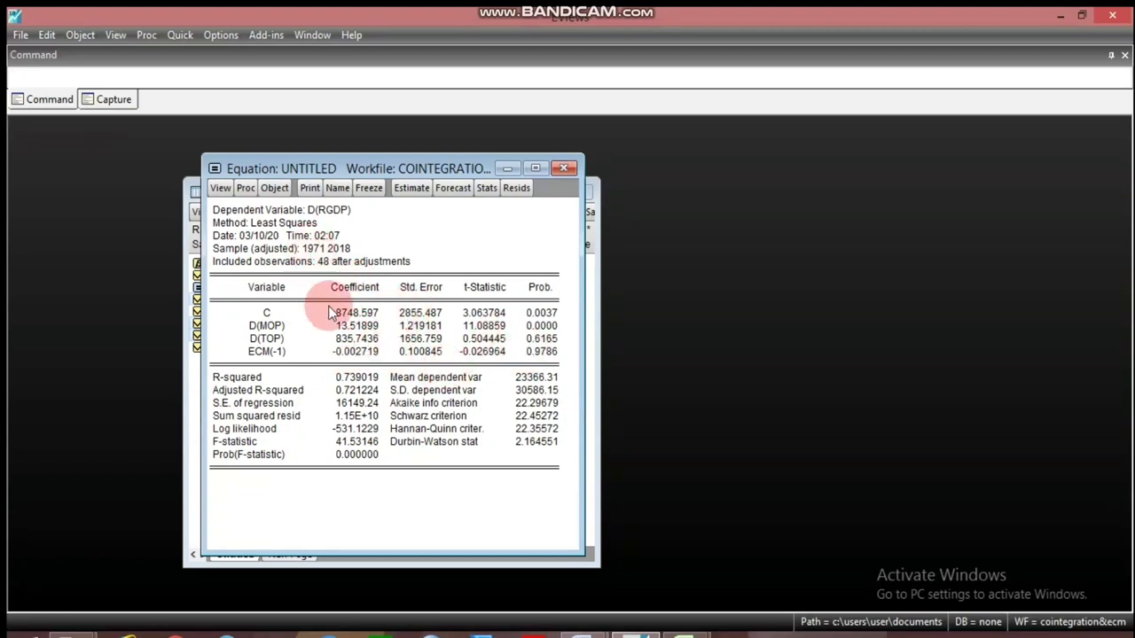
left_click(266, 328)
left_click(266, 338)
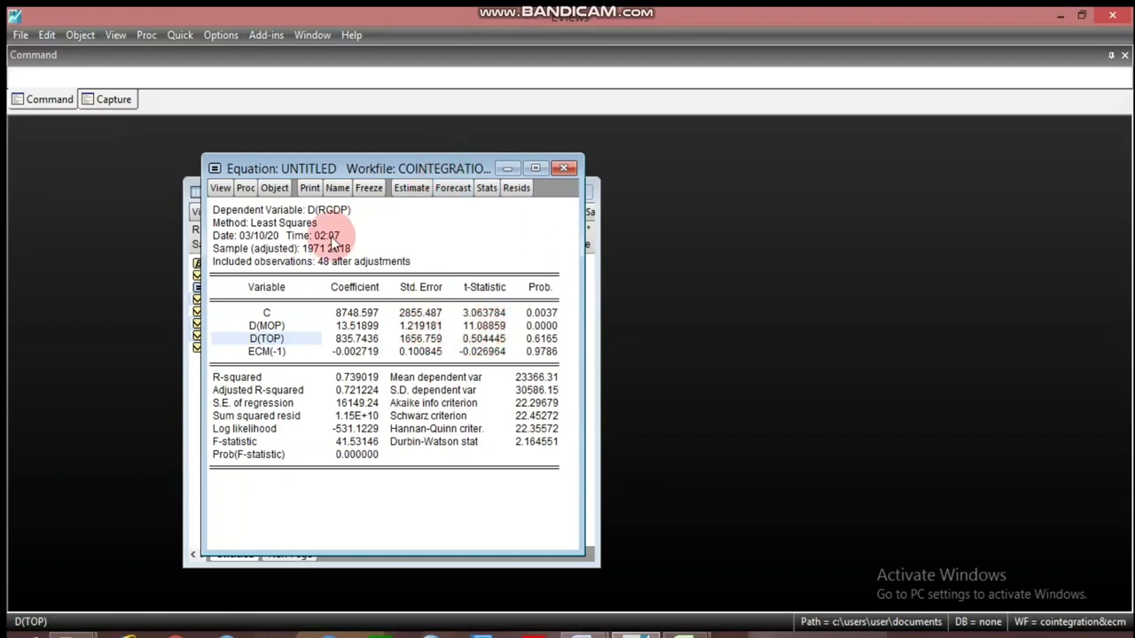
- Close the D(RGDP) equation, keeping it in the workfile under the name eq02
left_click(563, 170)
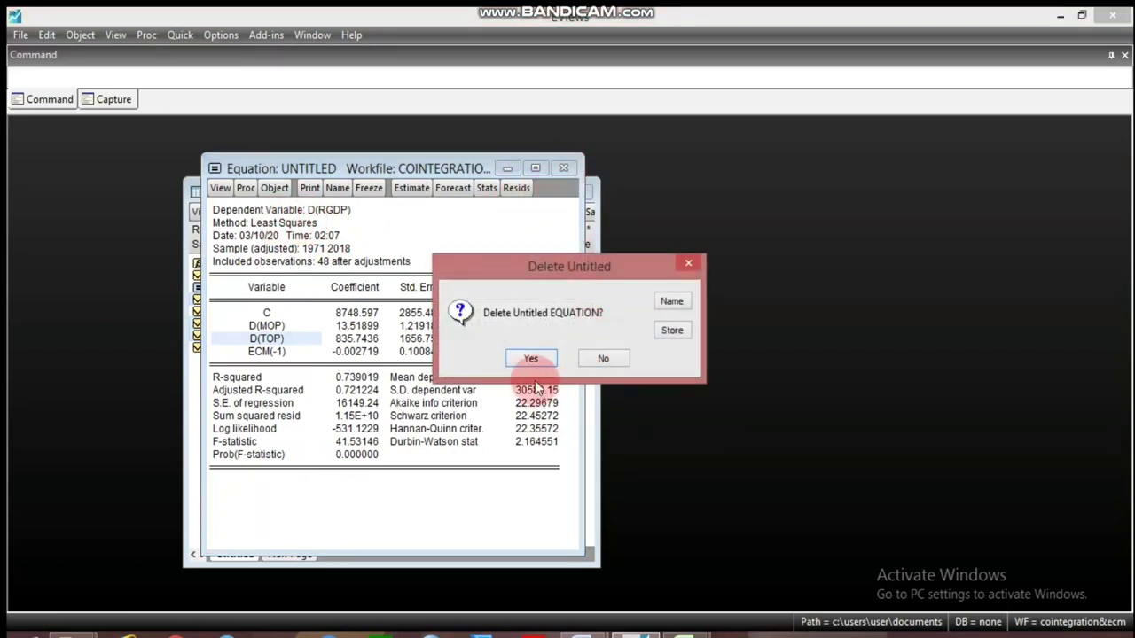
left_click(665, 302)
left_click(350, 418)
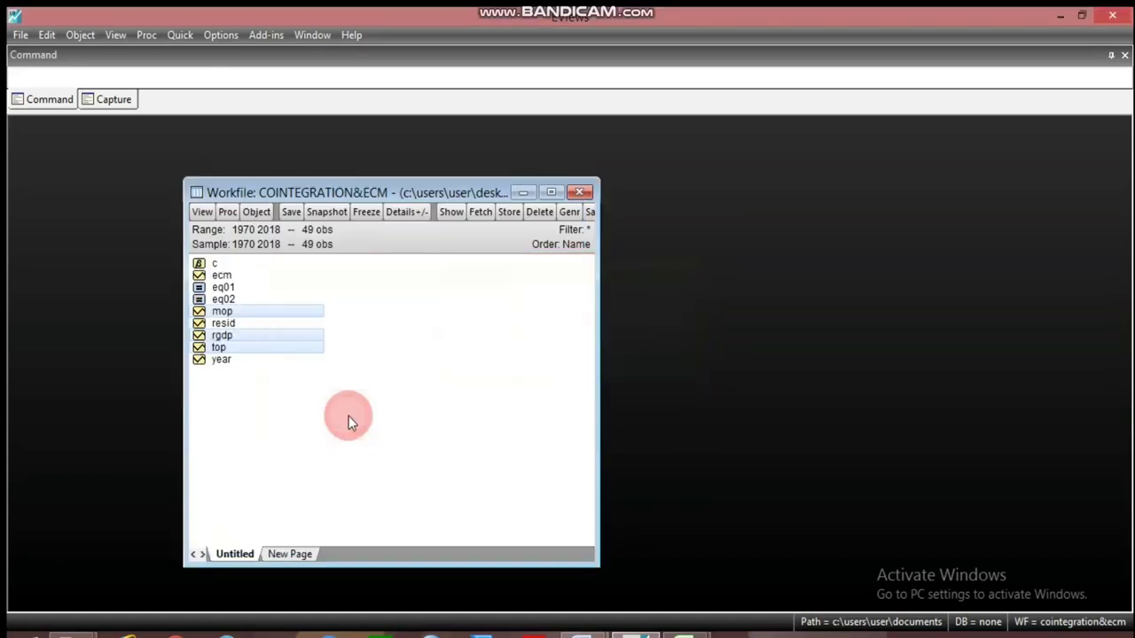
- Select the series rgdp, mop and top in the workfile and open them as a VAR
left_click(396, 478)
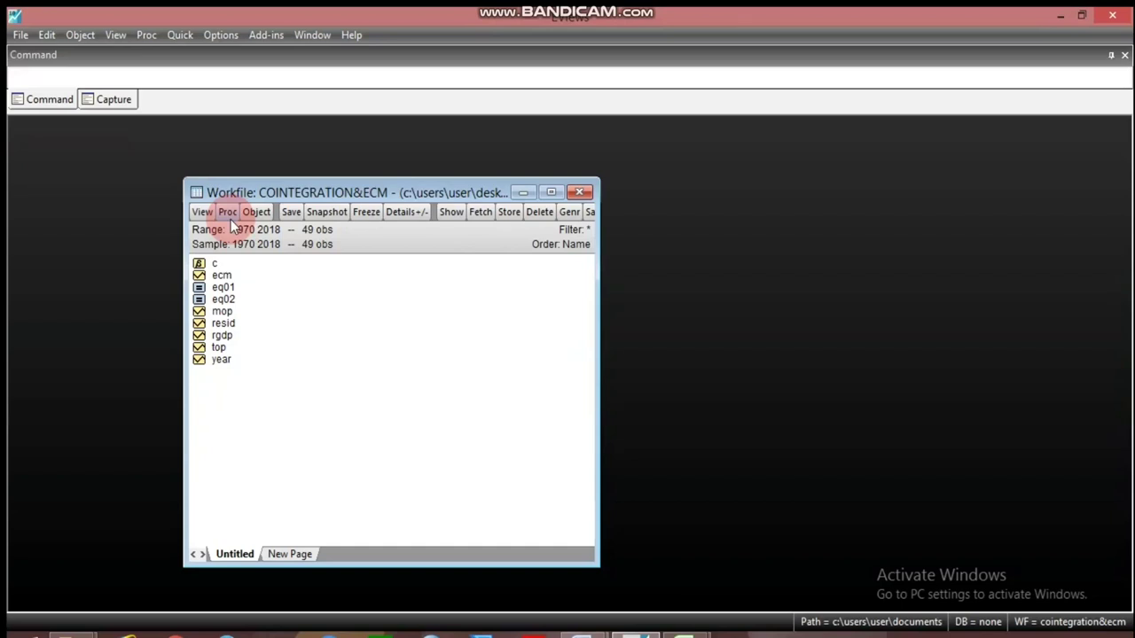
left_click(221, 336)
left_click(221, 311, "ctrl")
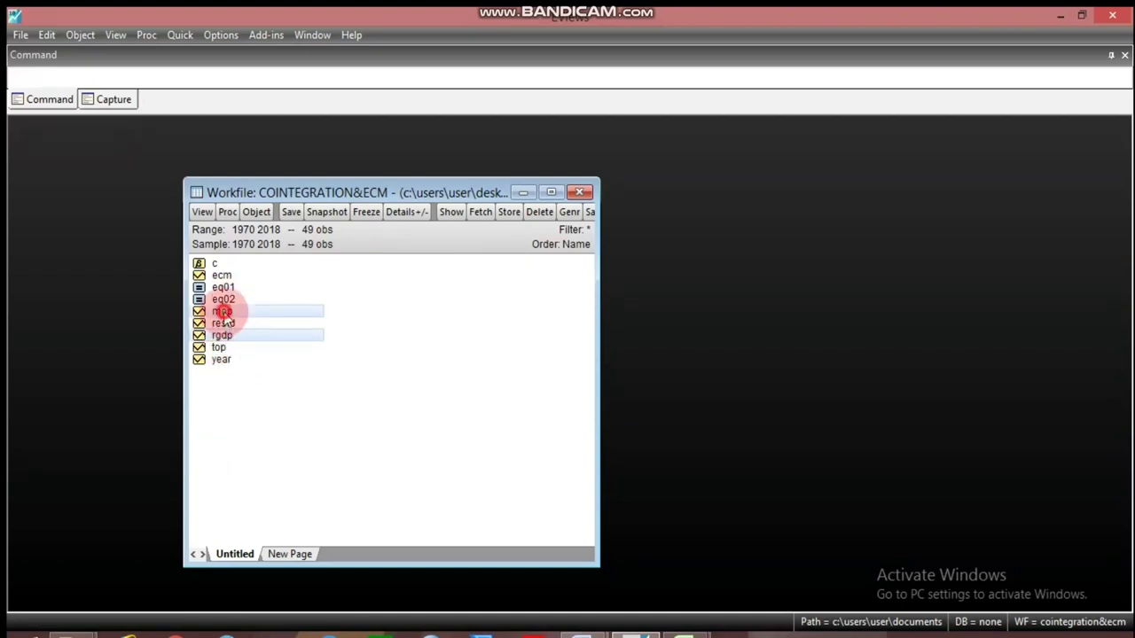
right_click(269, 351)
mouse_move(412, 357)
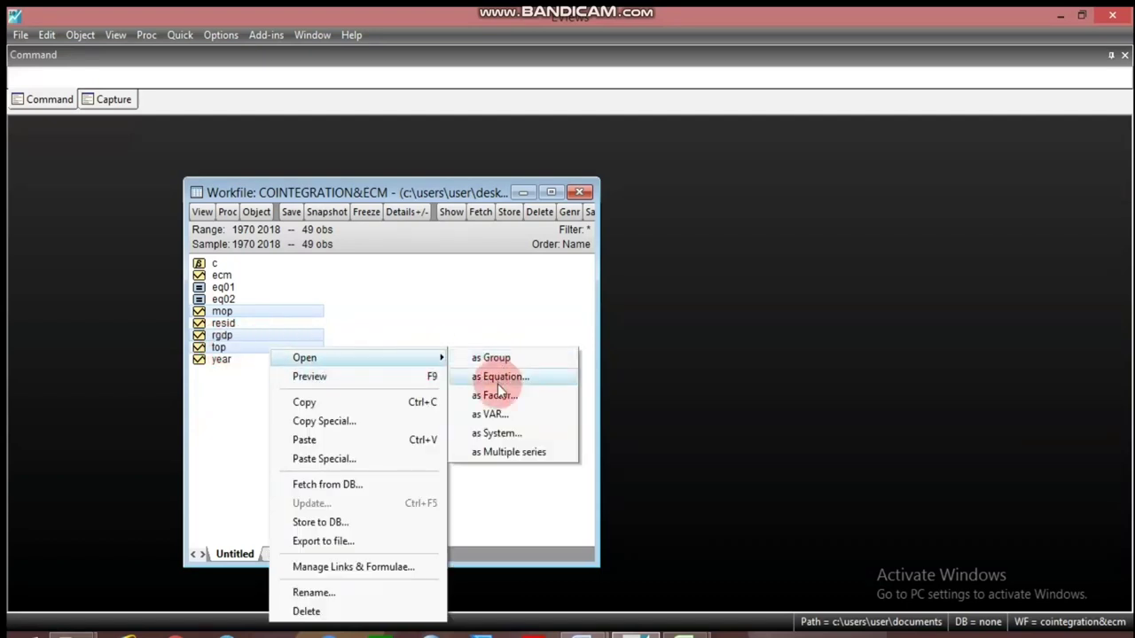
left_click(491, 414)
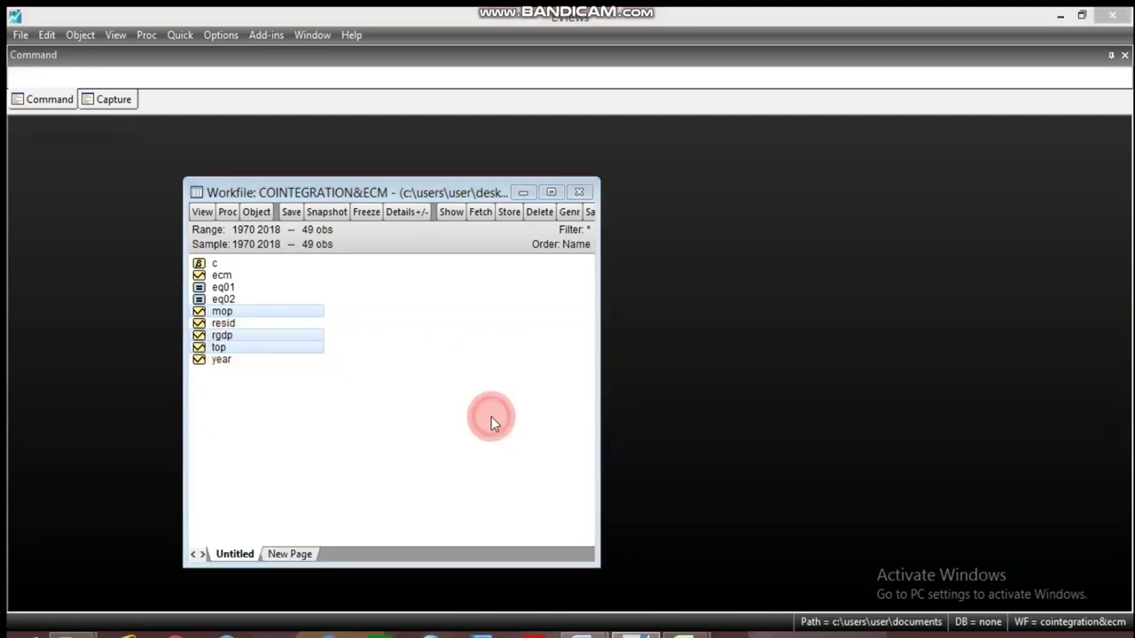
- Estimate a Vector Error Correction model of rgdp mop top with lag intervals 1 2, rank 1 and intercept (no trend) in CE and VAR
left_click_drag(635, 222, 570, 223)
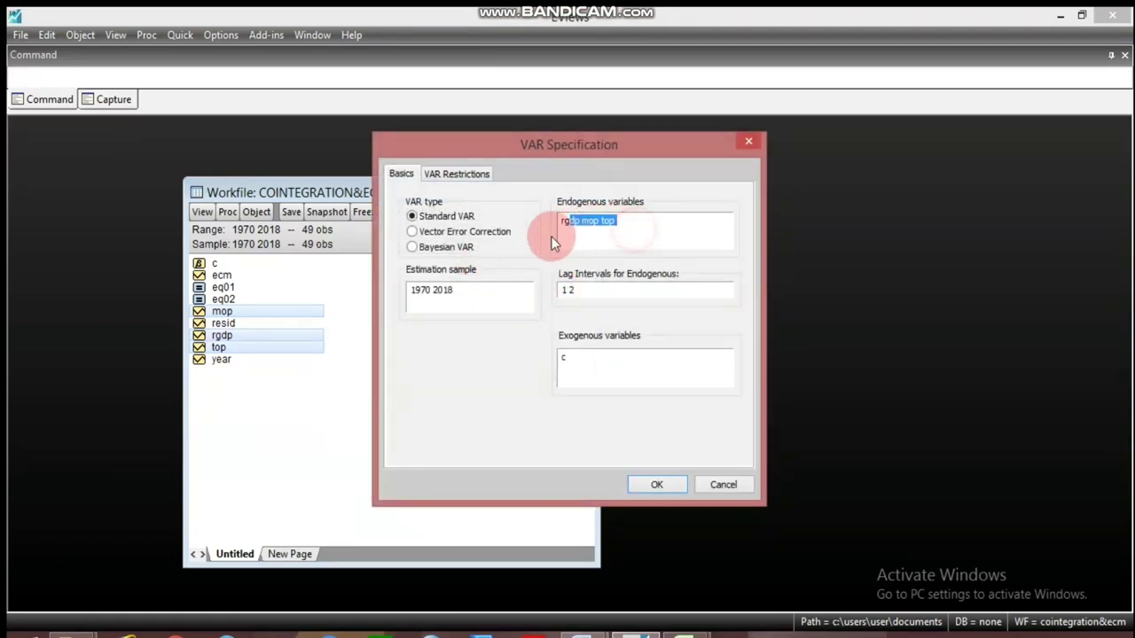
left_click(412, 232)
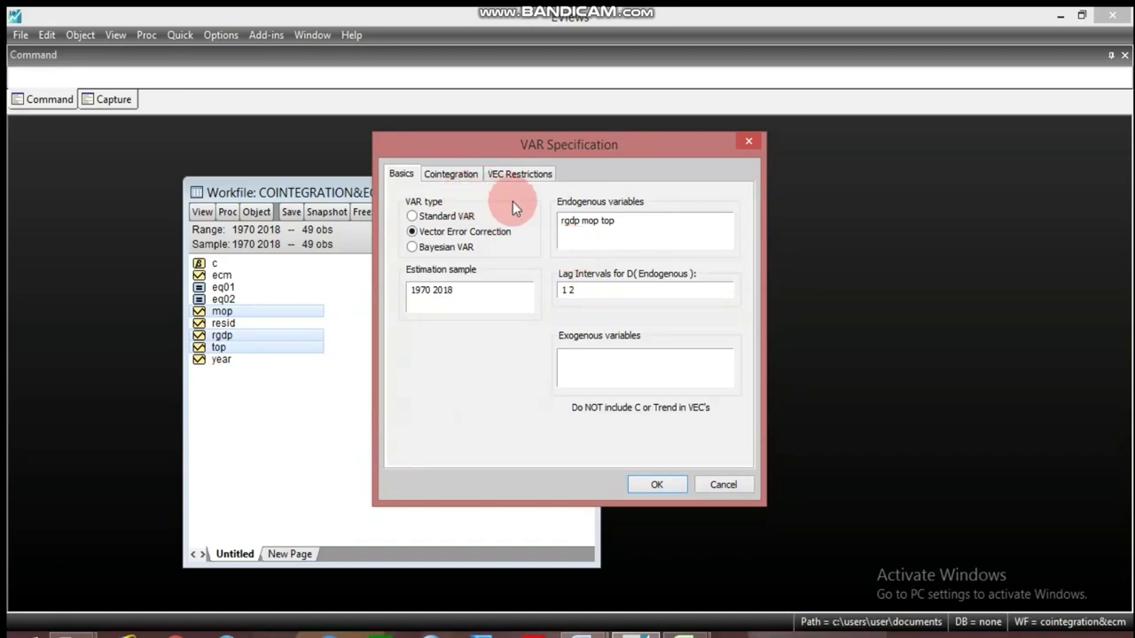
left_click(459, 175)
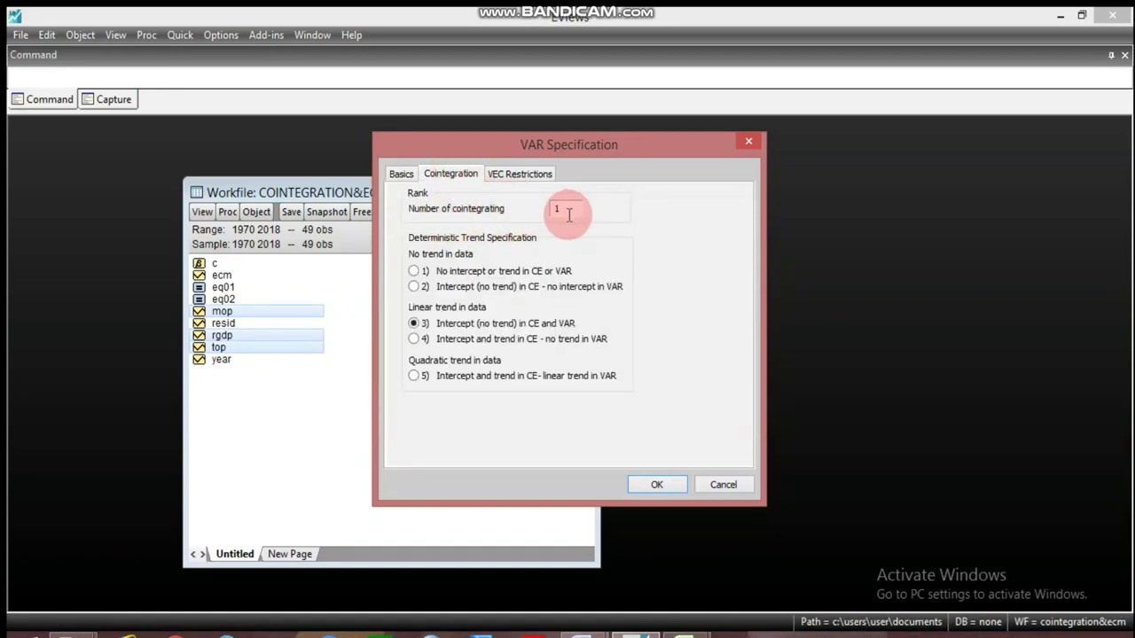
left_click(402, 174)
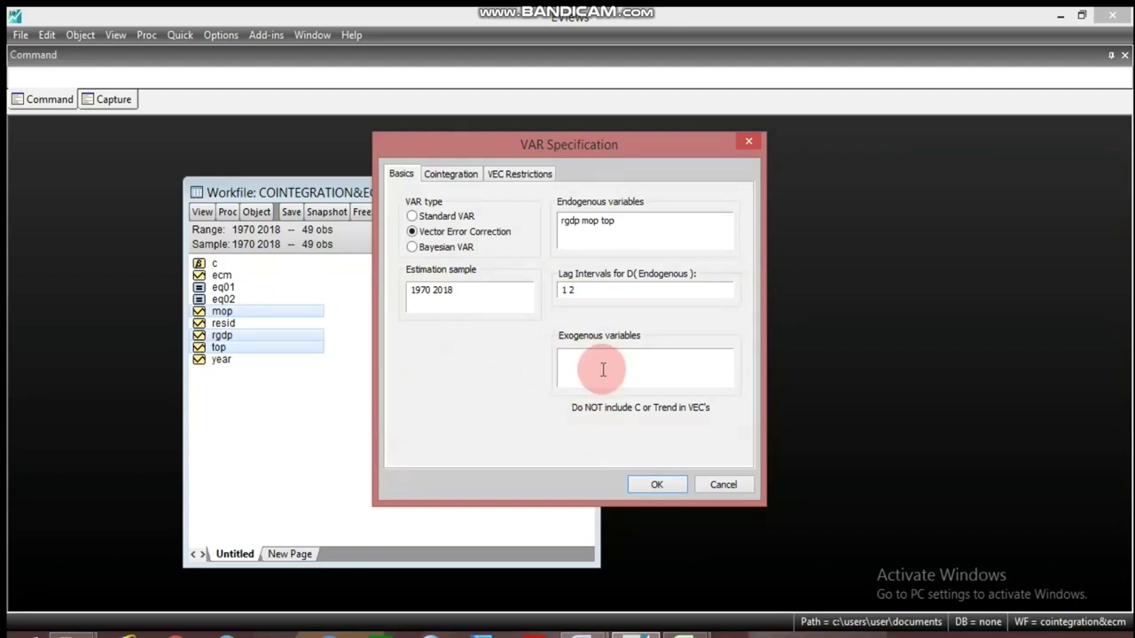
left_click(658, 493)
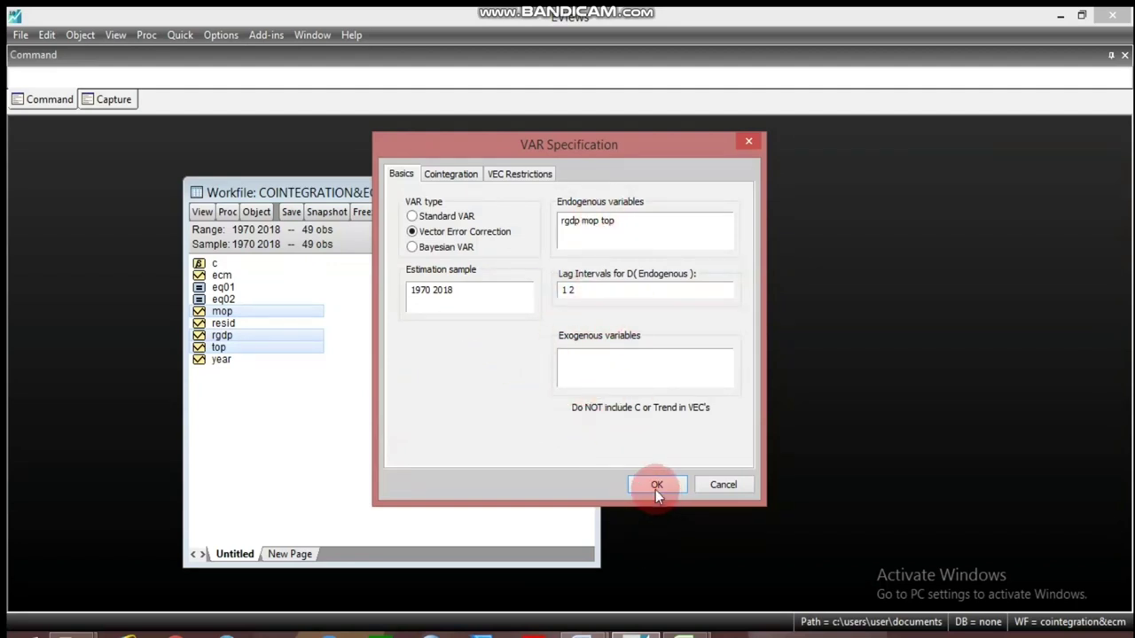
- Move the Vector Error Correction Estimates window clear of the workfile list and examine the MOP(-1) and TOP(-1) coefficients in the cointegrating equation
left_click(387, 160)
left_click(436, 156)
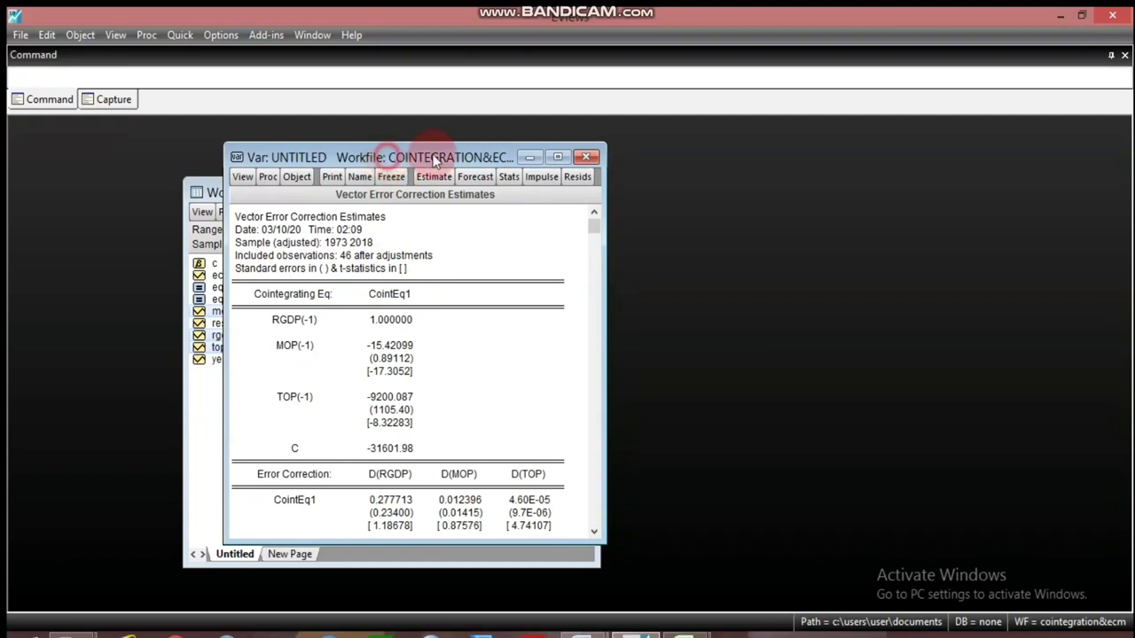
left_click_drag(436, 156, 555, 152)
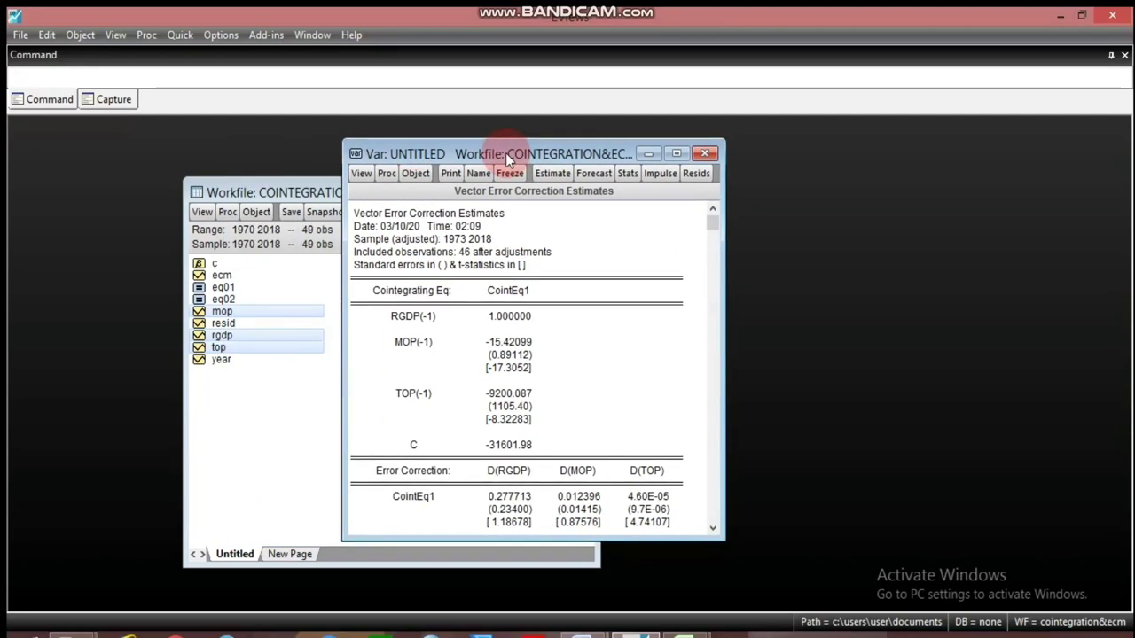
left_click(509, 342)
left_click(510, 406)
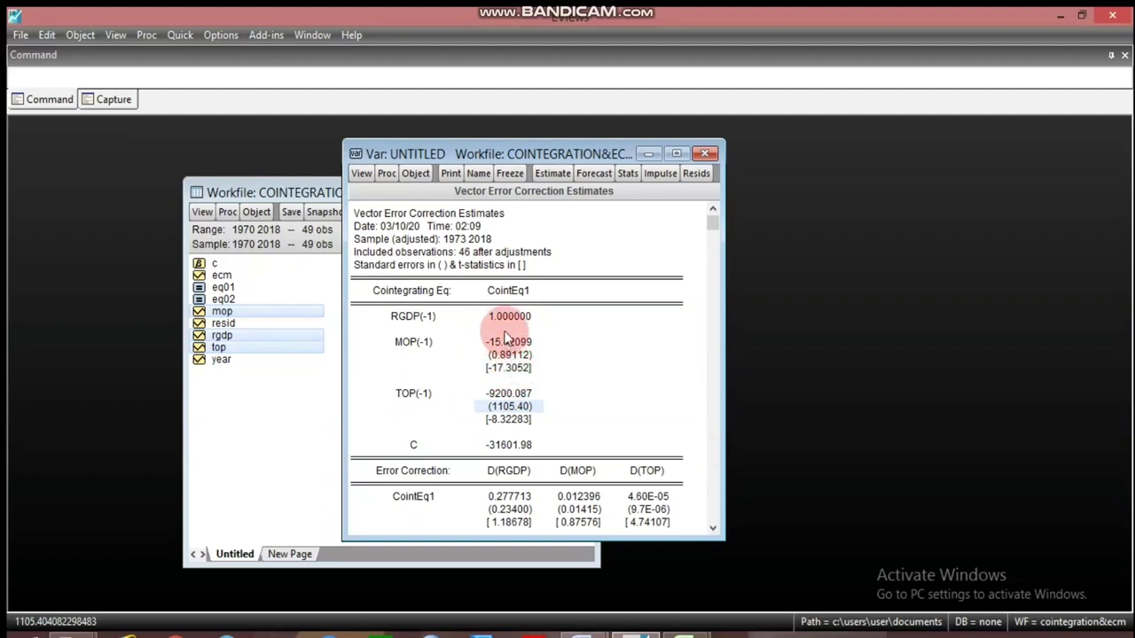
left_click(509, 393)
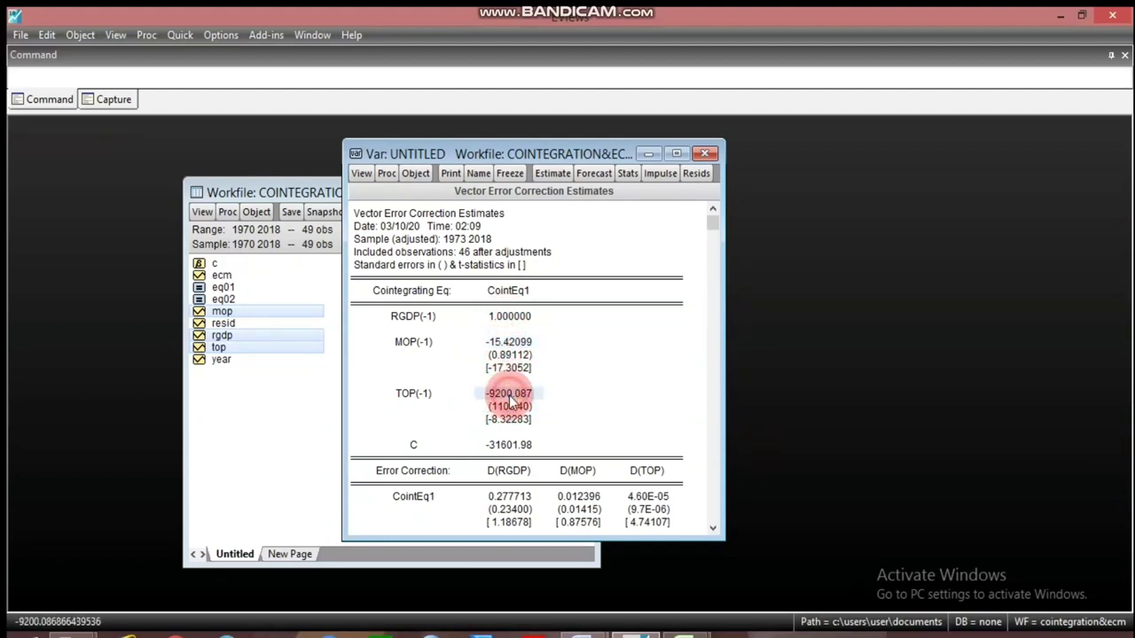
left_click(512, 343)
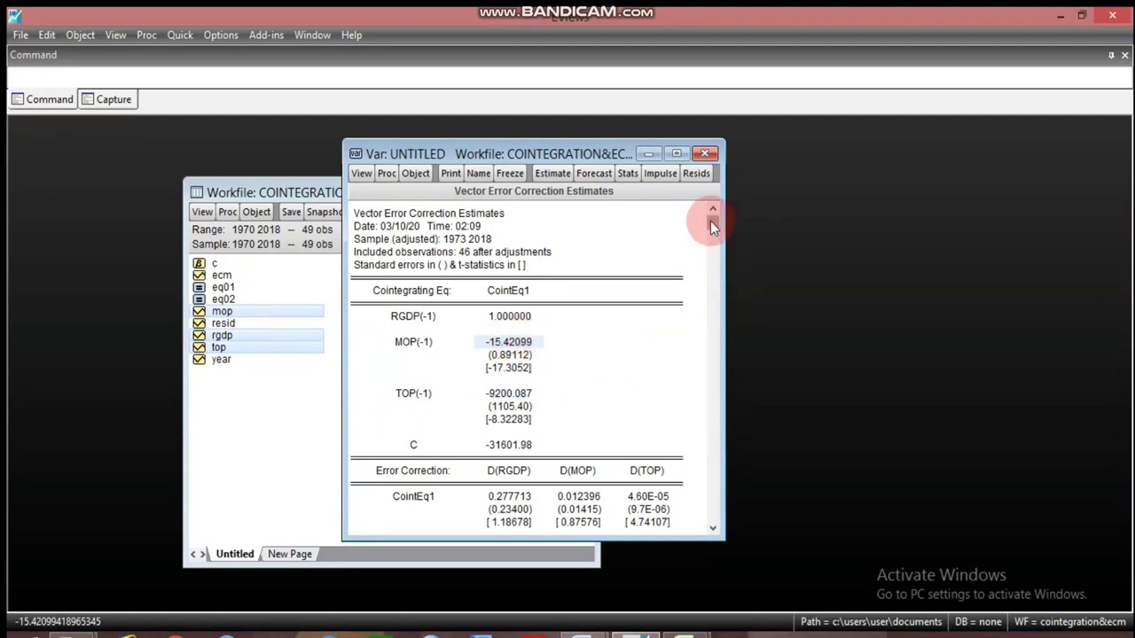
mouse_move(710, 221)
left_mouse_down()
mouse_move(712, 246)
mouse_move(713, 223)
left_mouse_up()
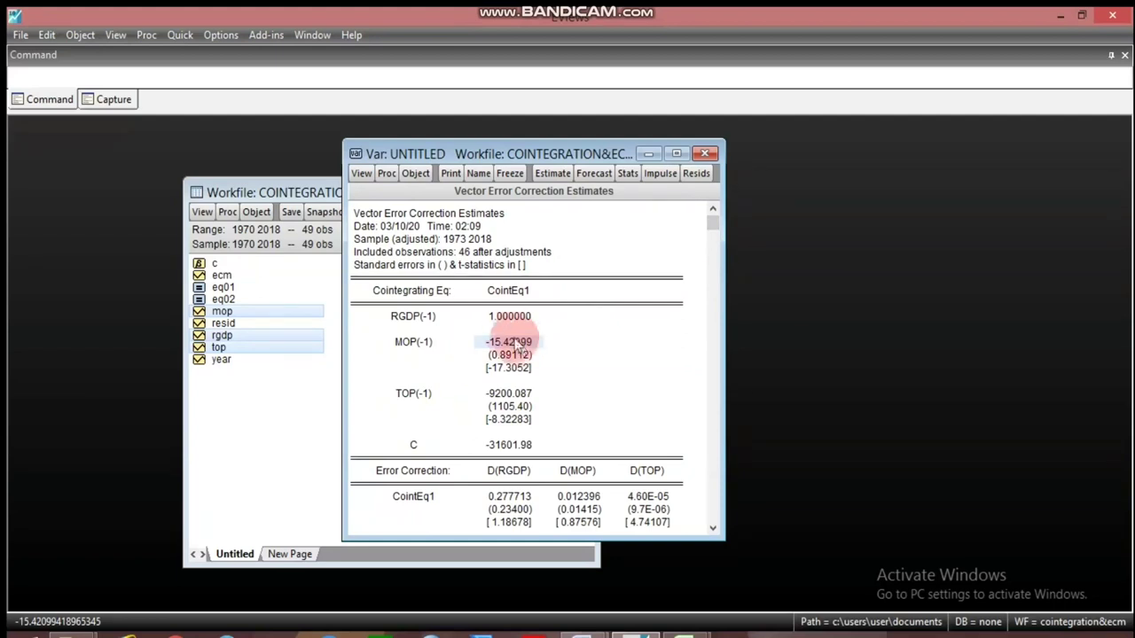
- Examine the CointEq1 error correction terms for D(RGDP), D(MOP) and D(TOP) in the Vector Error Correction Estimates
left_click(712, 528)
left_click(712, 529)
left_click(713, 530)
left_click(712, 529)
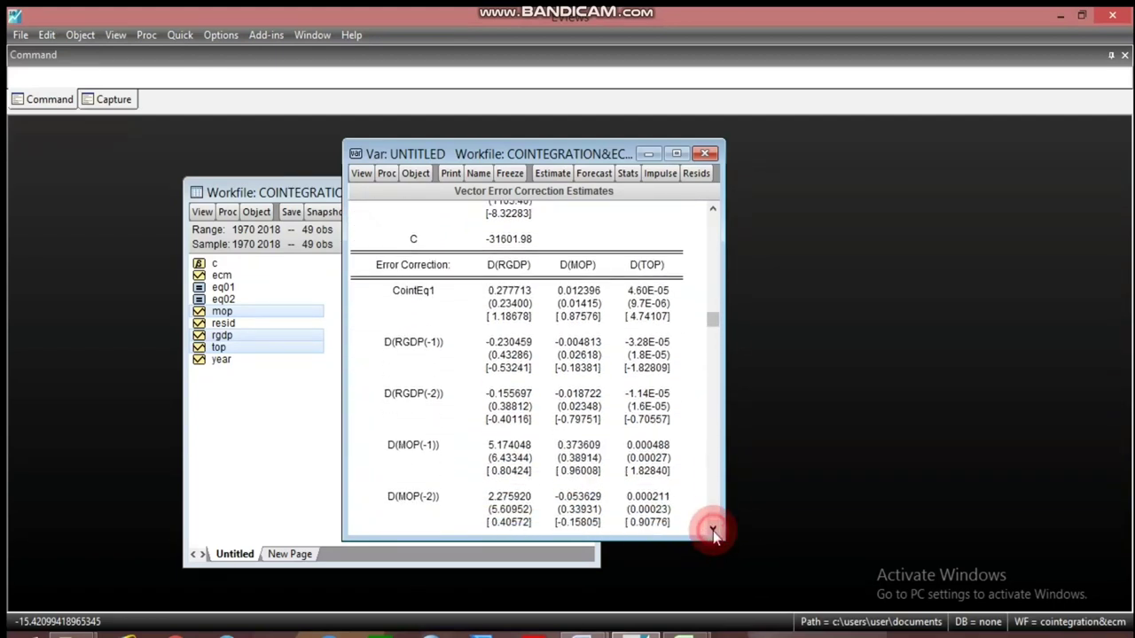
left_click(712, 529)
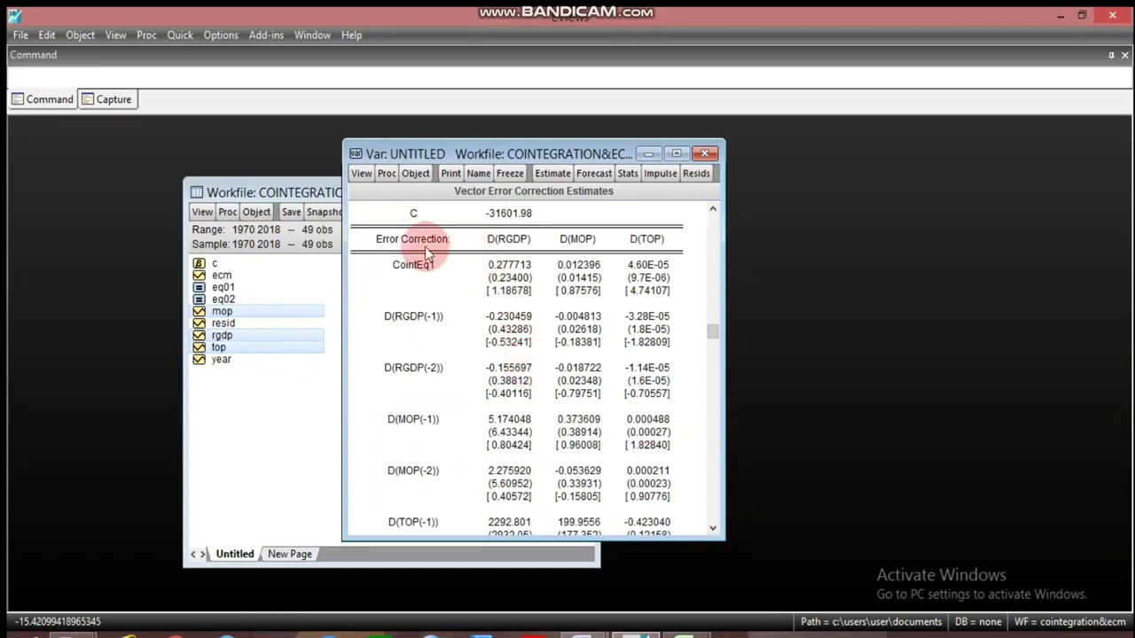
left_click(522, 247)
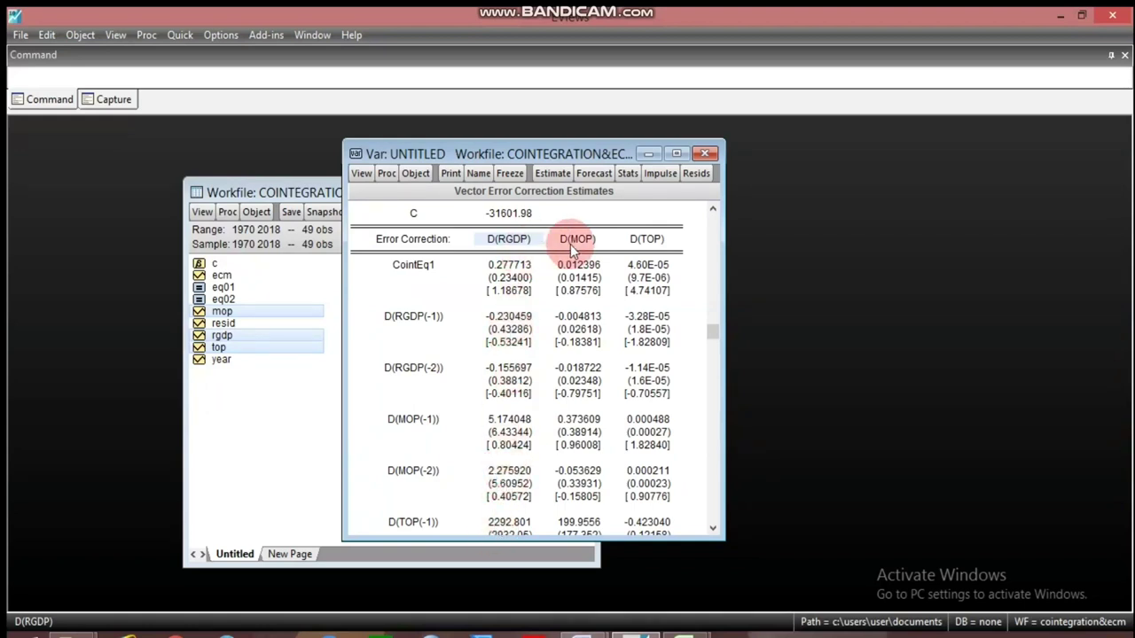
left_click(507, 266)
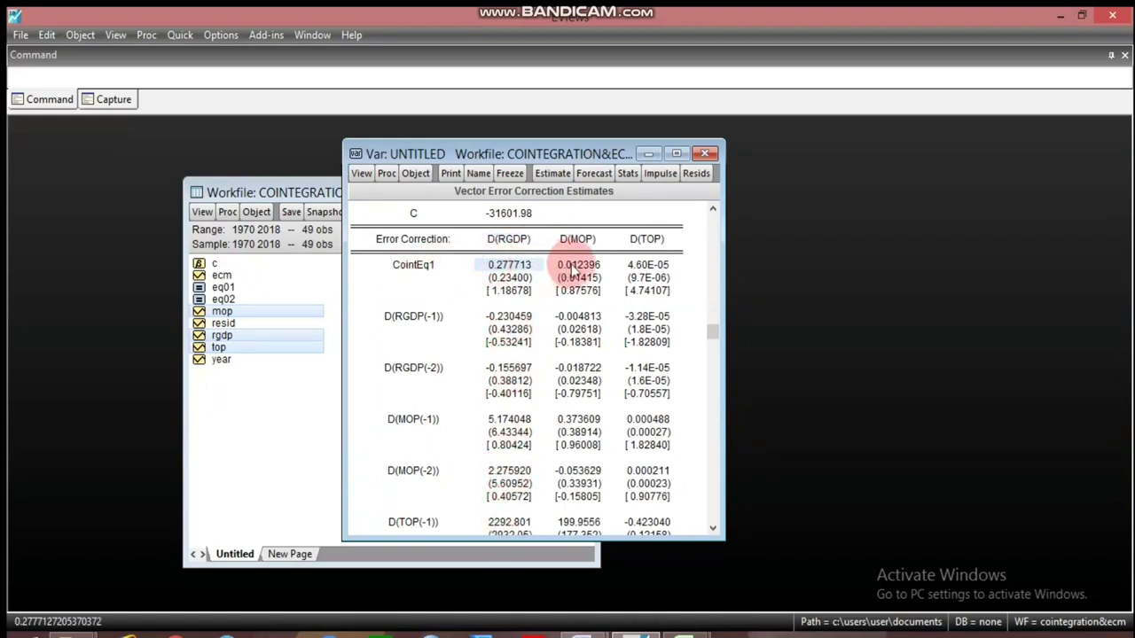
left_click(579, 265)
left_click(651, 271)
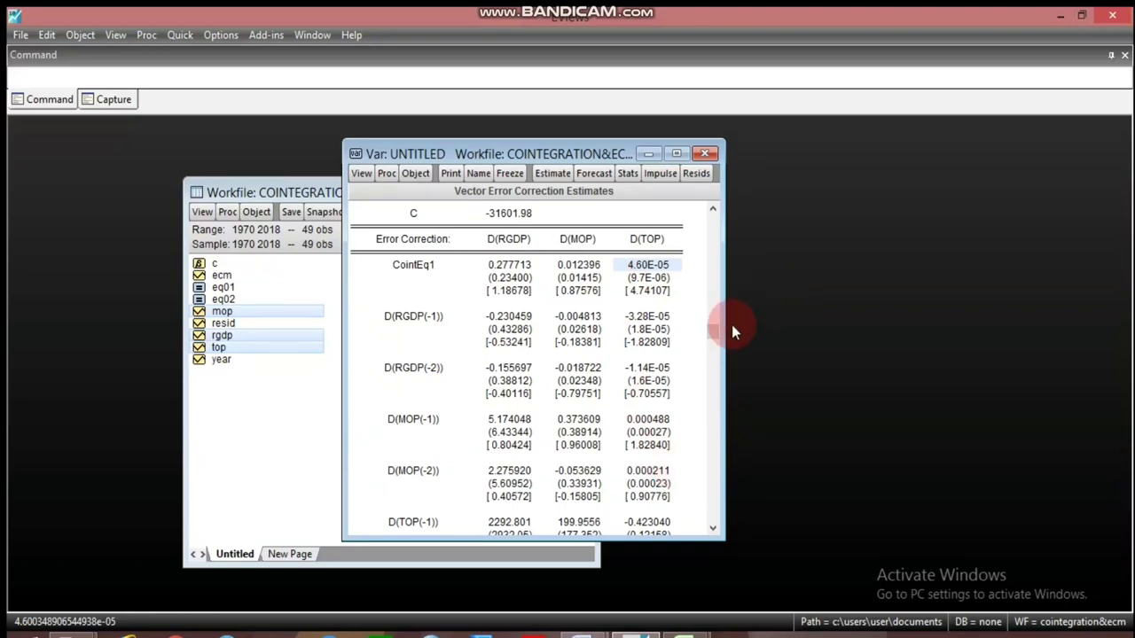
left_click_drag(718, 333, 712, 206)
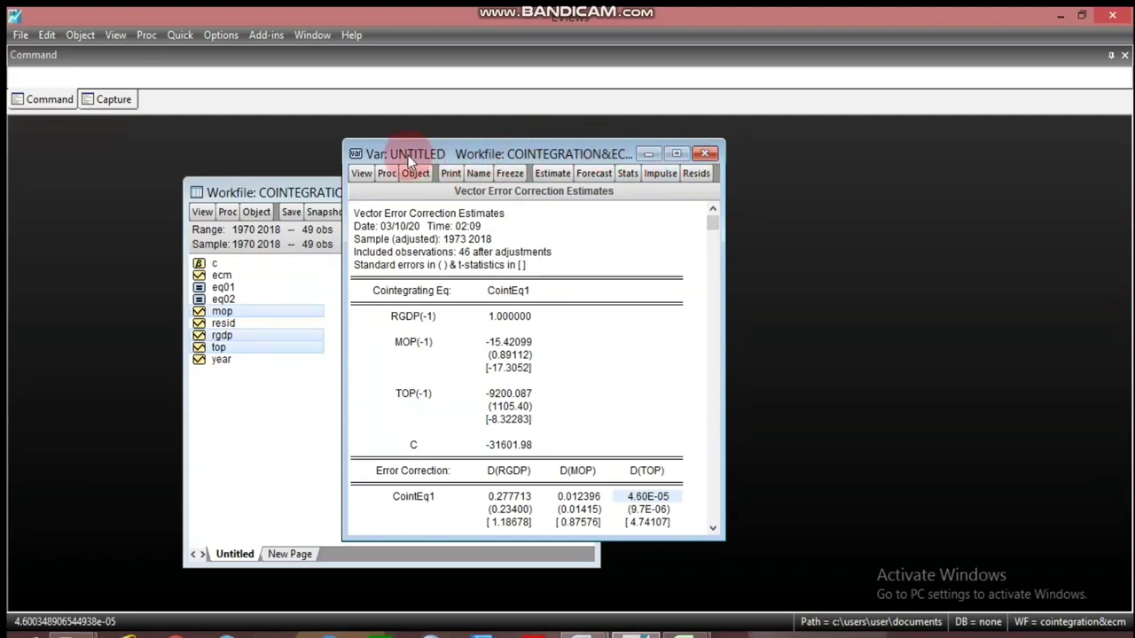
- Name the vector error correction model var01, close it, and clear the series selection in the workfile
left_click(476, 175)
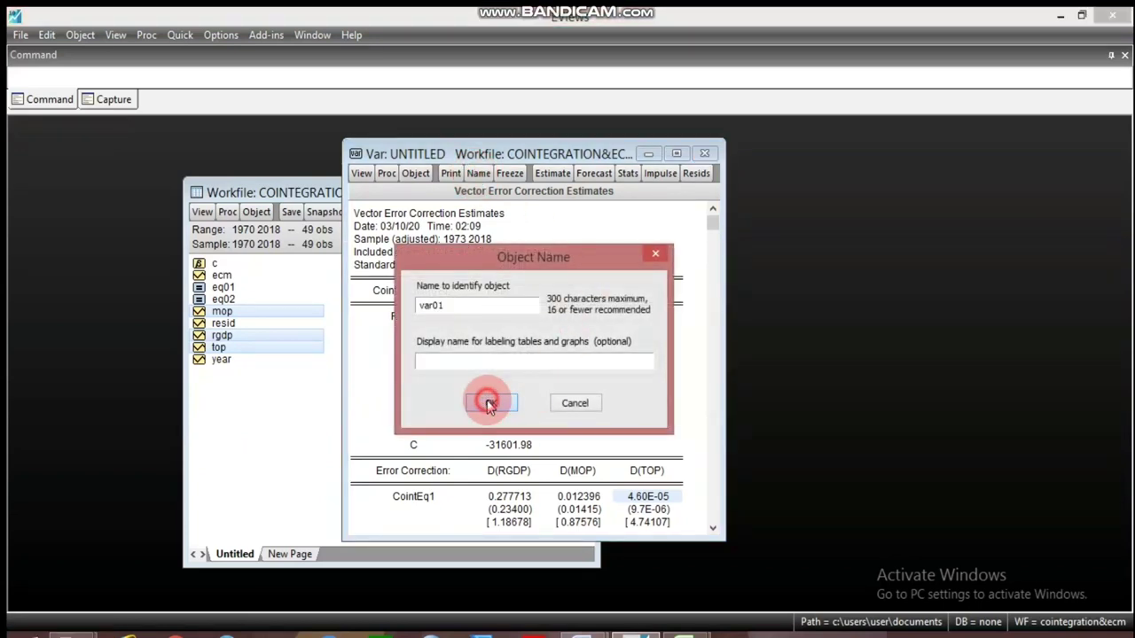
left_click(490, 403)
left_click(706, 155)
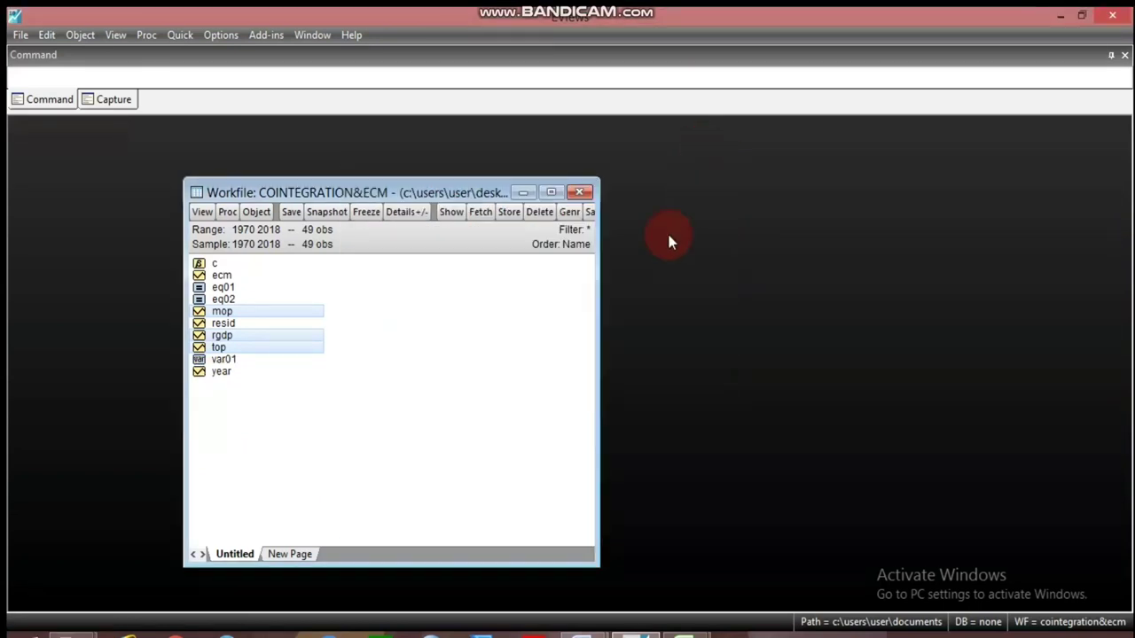
left_click(354, 475)
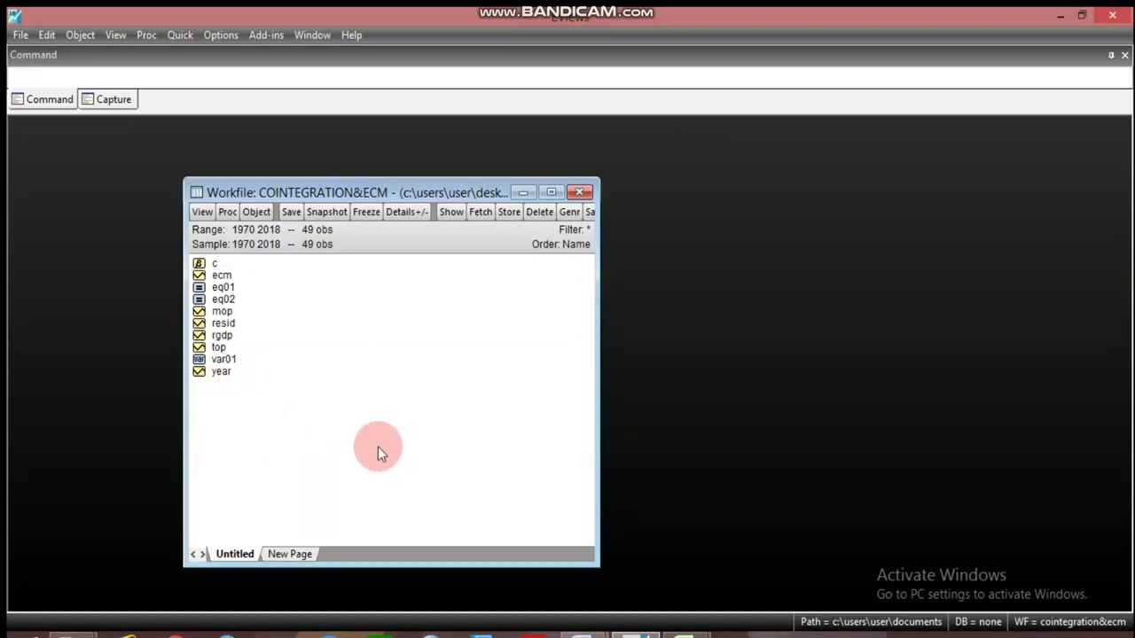
left_click(249, 278)
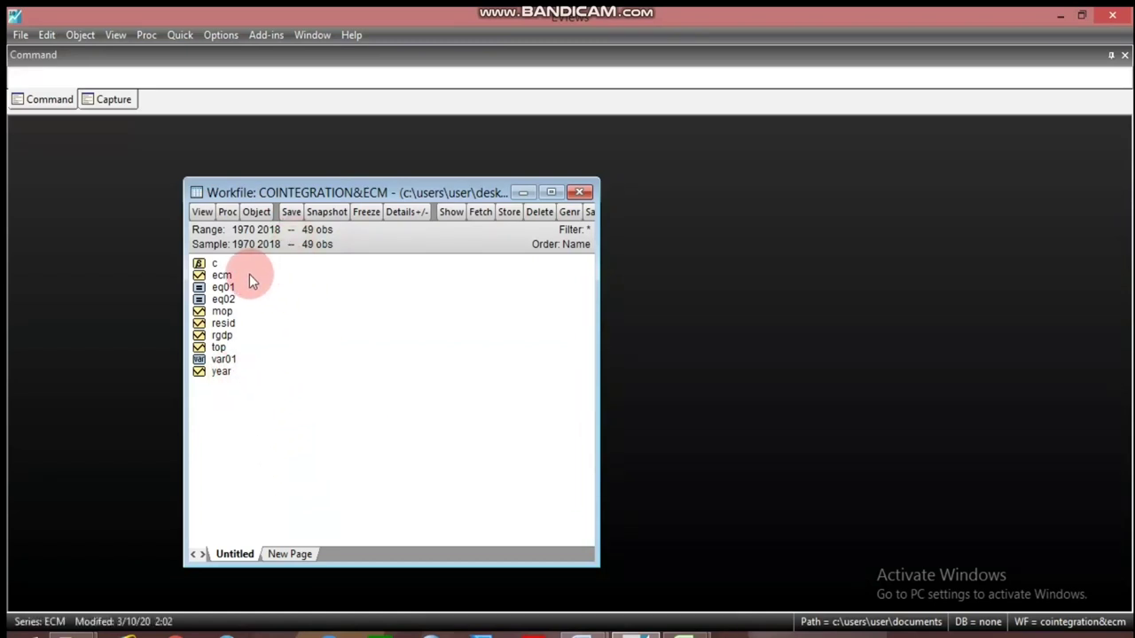